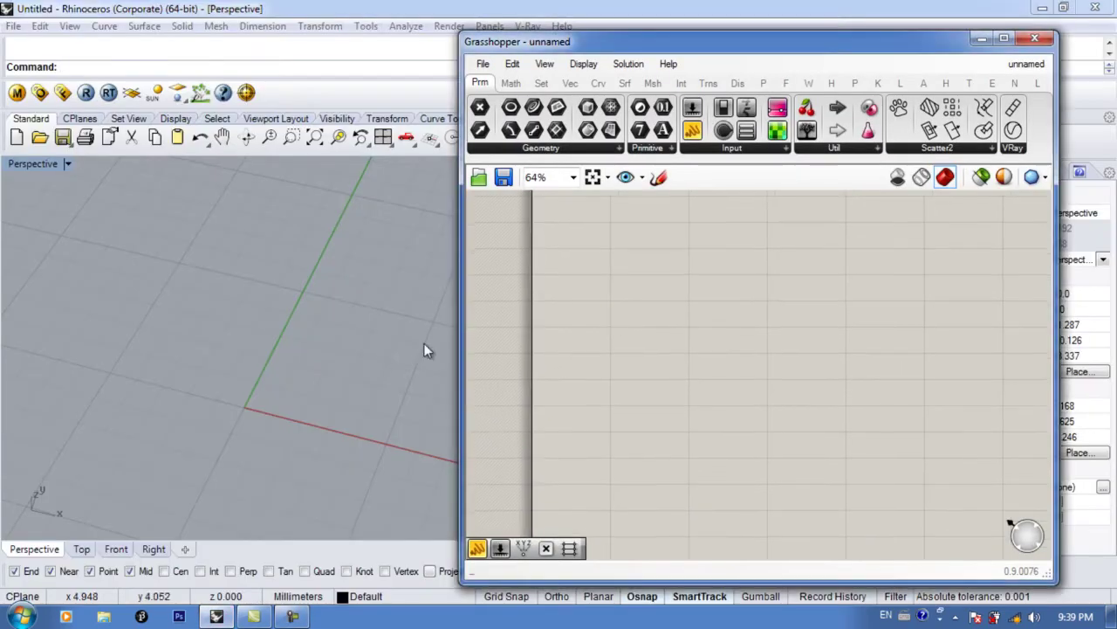
Step: Add a Construct Point component to the canvas and shift it aside to leave room for its inputs
{"action": "right_click_drag", "start_coordinate": [387, 332], "coordinate": [319, 319]}
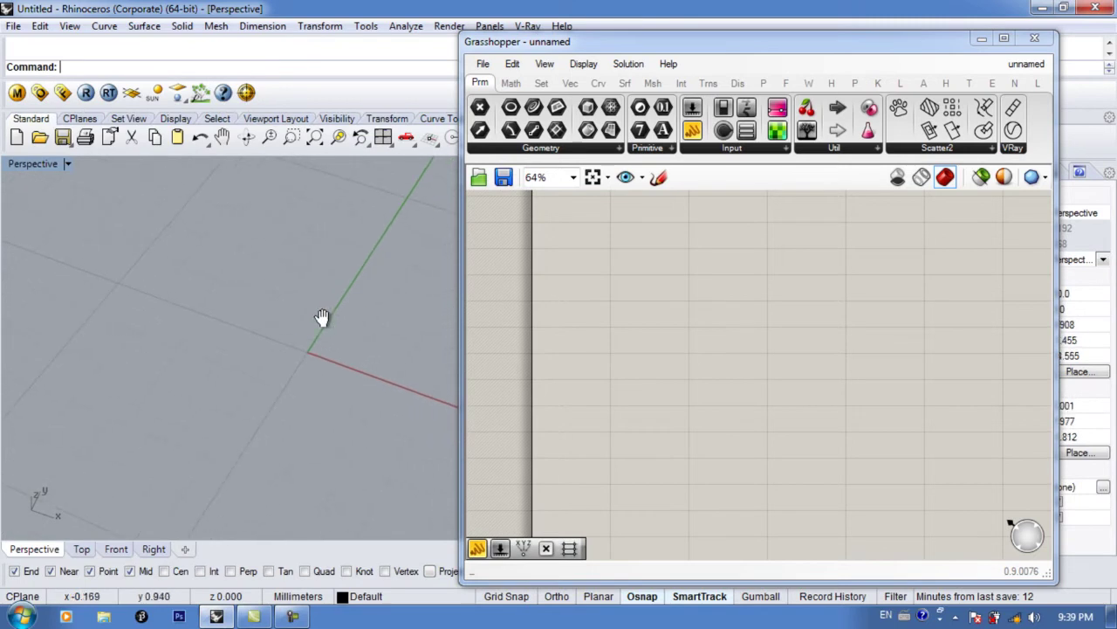
{"action": "left_click", "coordinate": [686, 313]}
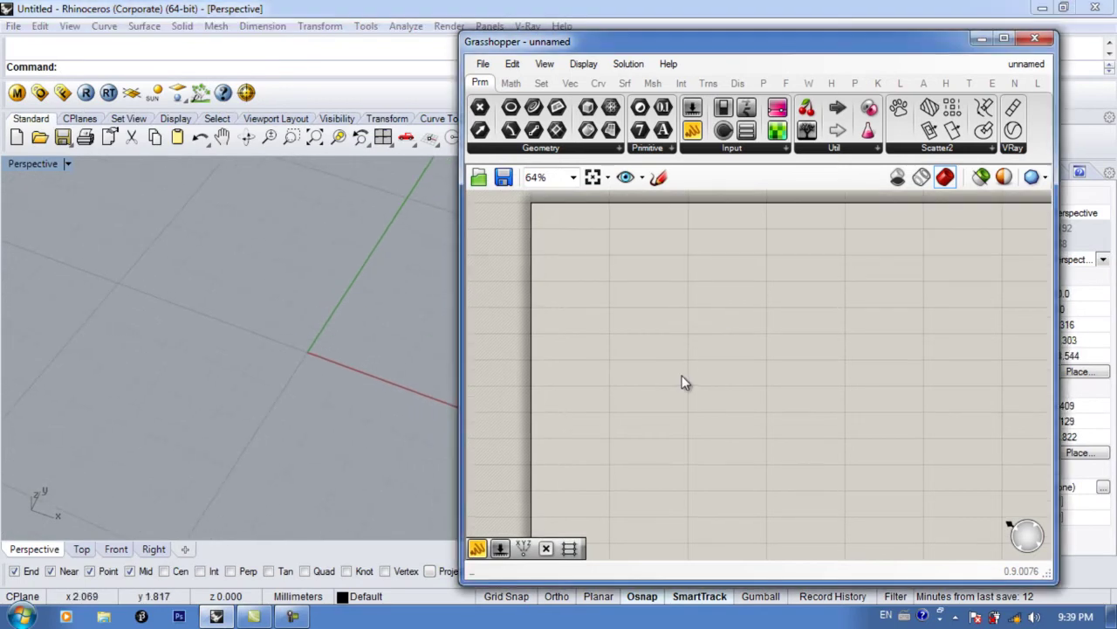
{"action": "double_click", "coordinate": [713, 313]}
{"action": "type", "text": "con pt"}
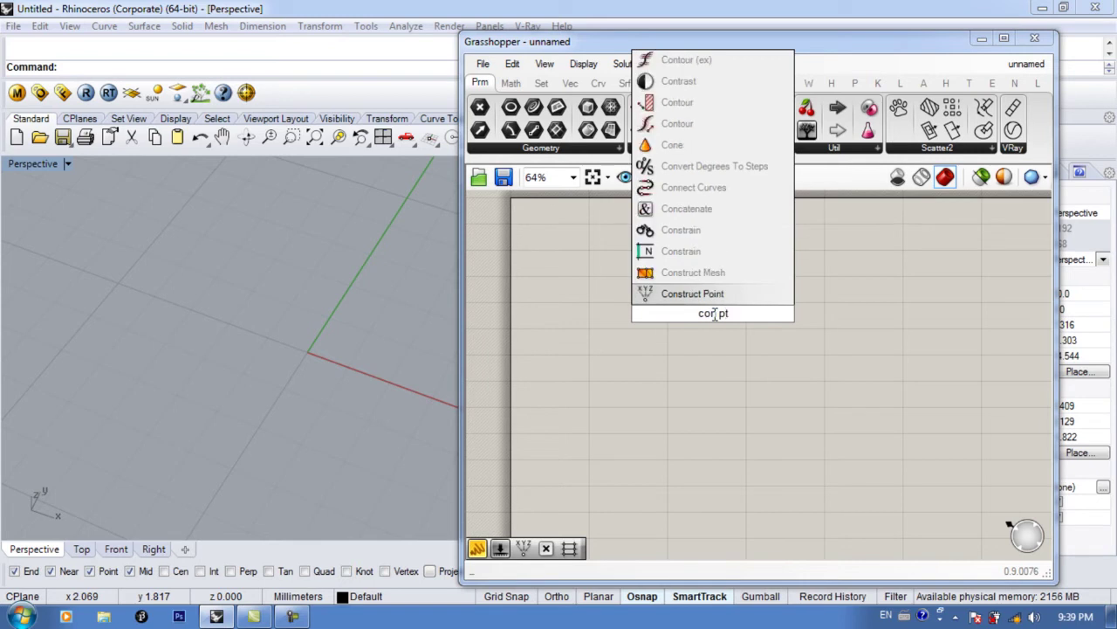
{"action": "key", "text": "Return"}
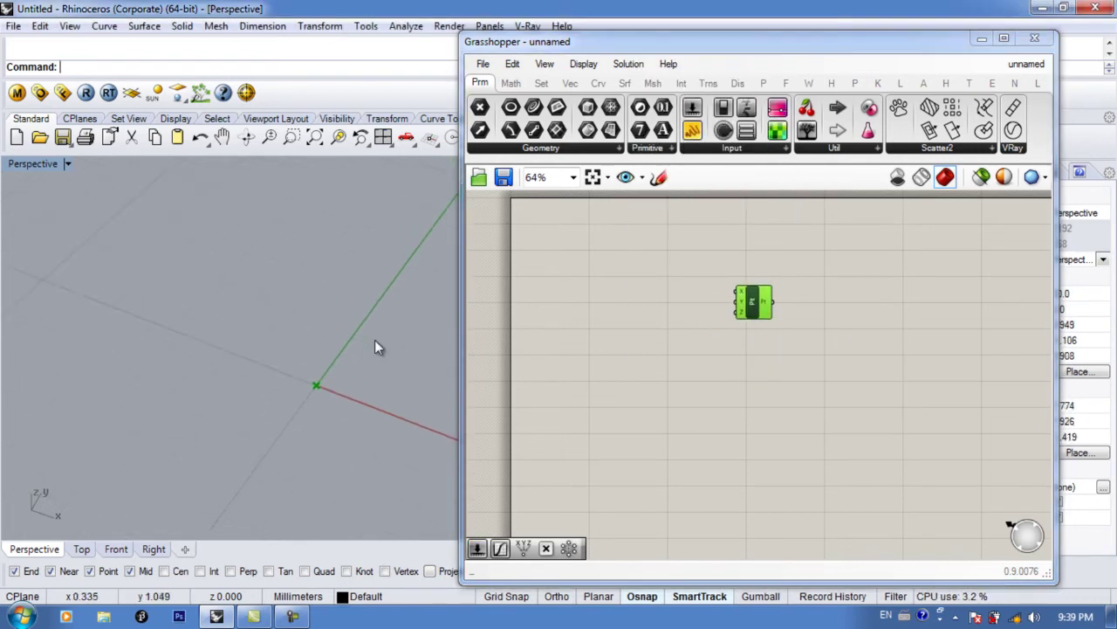
{"action": "left_click_drag", "start_coordinate": [751, 303], "coordinate": [747, 303]}
{"action": "scroll", "coordinate": [745, 306], "scroll_direction": "up", "scroll_amount": 2}
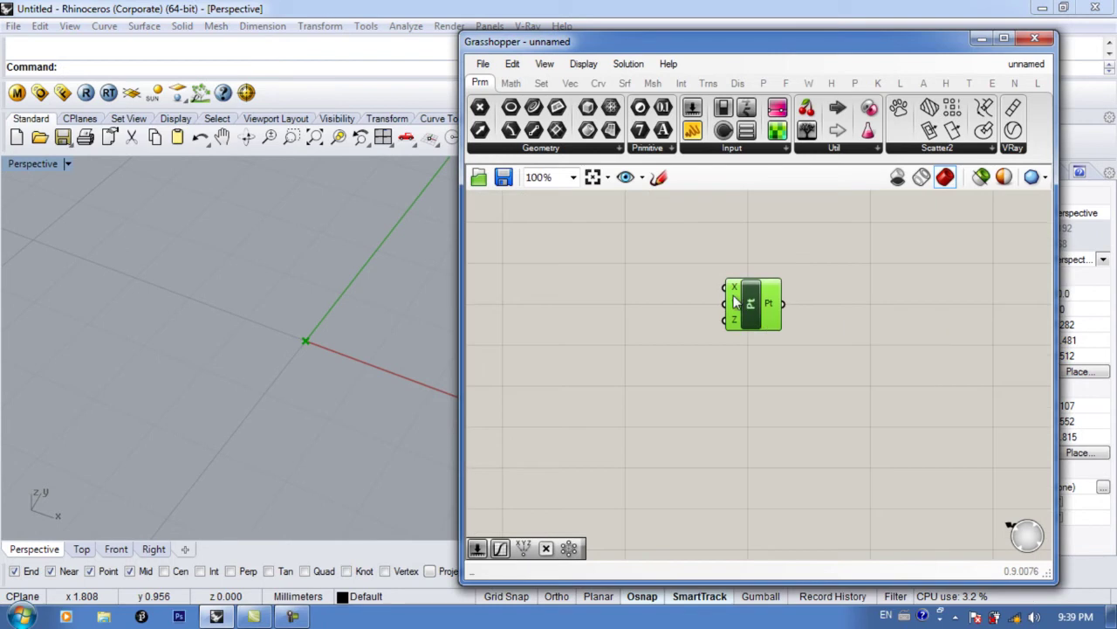
{"action": "right_click_drag", "start_coordinate": [383, 322], "coordinate": [422, 290]}
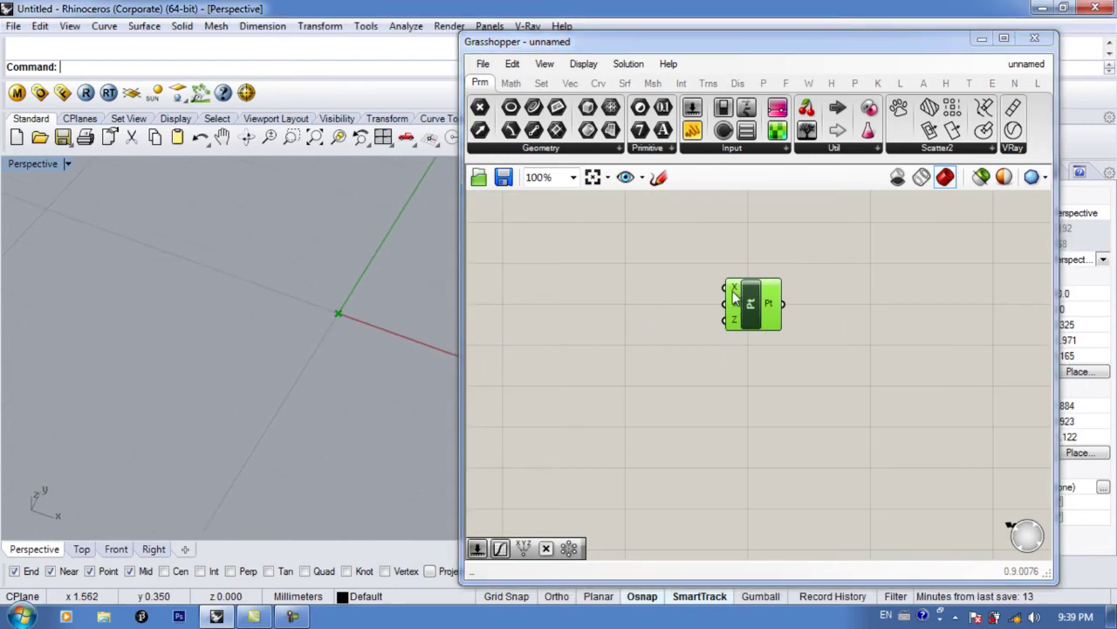
{"action": "mouse_move", "coordinate": [738, 307]}
{"action": "left_click_drag", "start_coordinate": [749, 306], "coordinate": [817, 305]}
Step: Add a Graph Mapper beside the point component and wire its output to the X input
{"action": "double_click", "coordinate": [618, 338]}
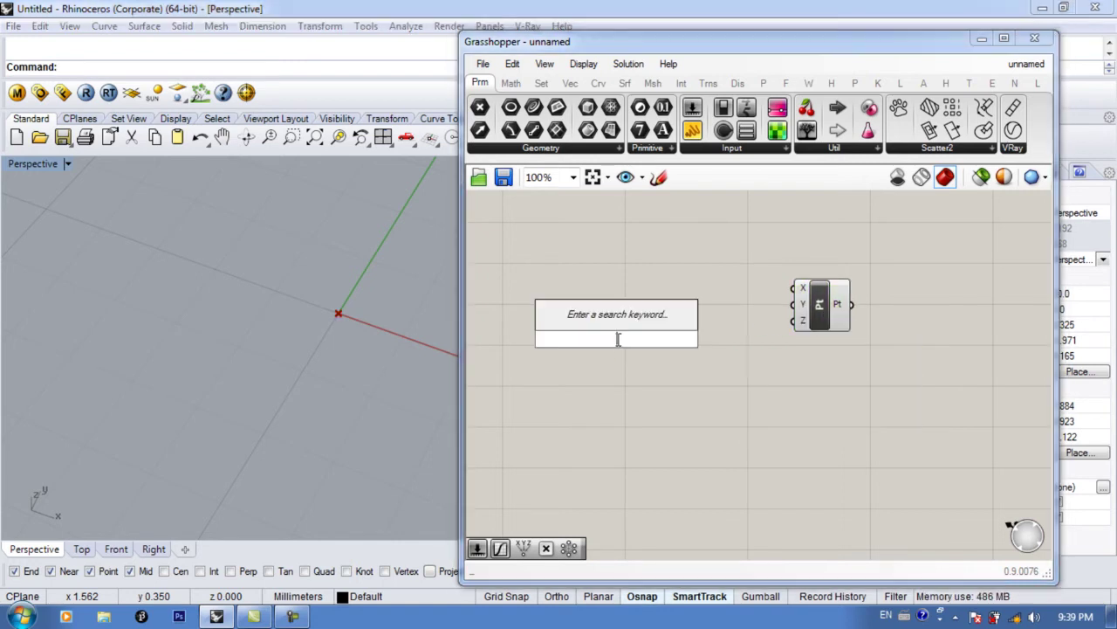
{"action": "type", "text": "graph map"}
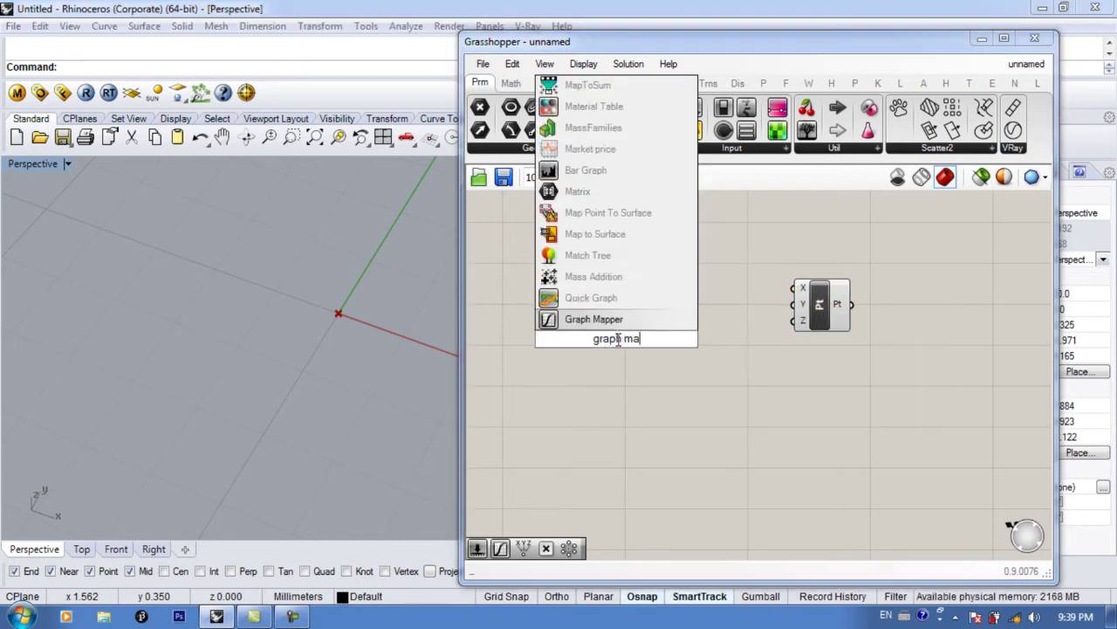
{"action": "key", "text": "Return"}
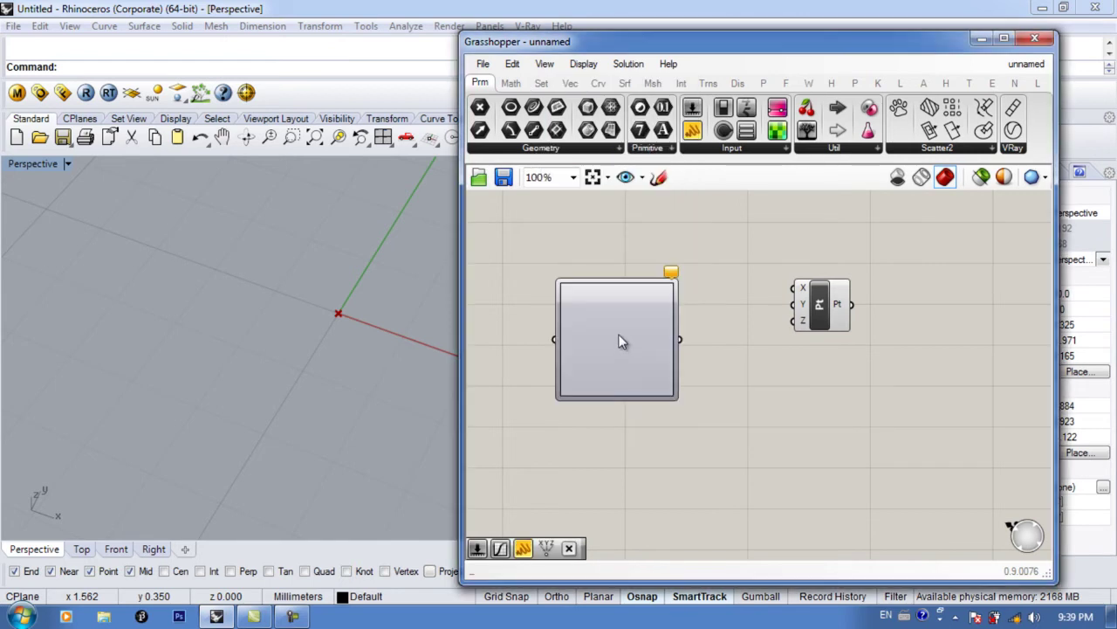
{"action": "left_click", "coordinate": [617, 339]}
{"action": "left_click_drag", "start_coordinate": [629, 323], "coordinate": [656, 316]}
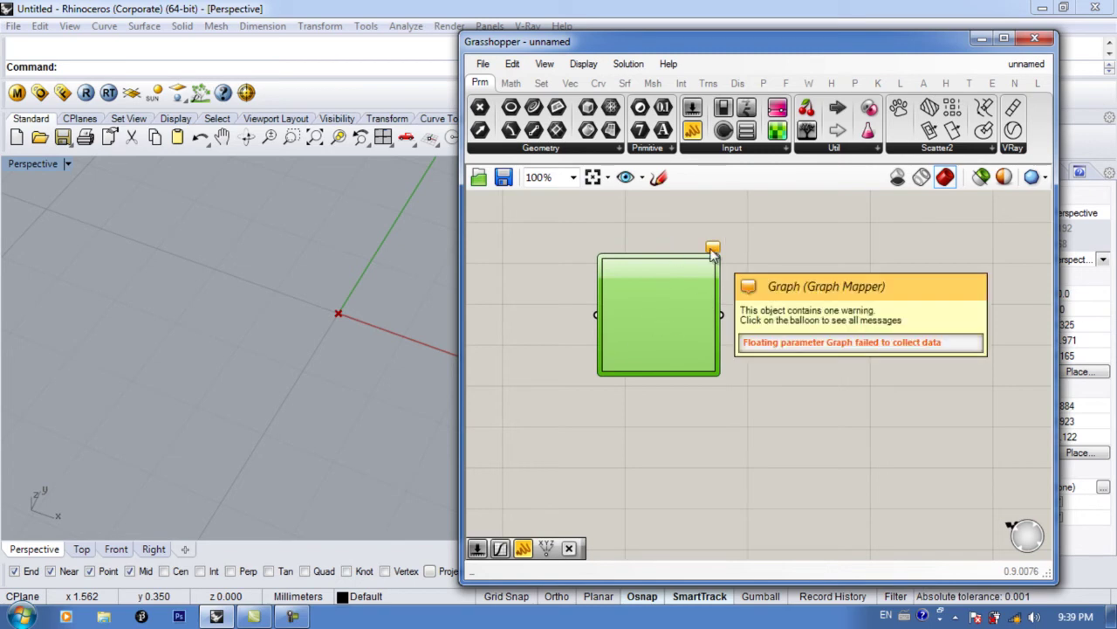
{"action": "left_click_drag", "start_coordinate": [716, 319], "coordinate": [859, 310]}
{"action": "left_click_drag", "start_coordinate": [653, 317], "coordinate": [689, 295]}
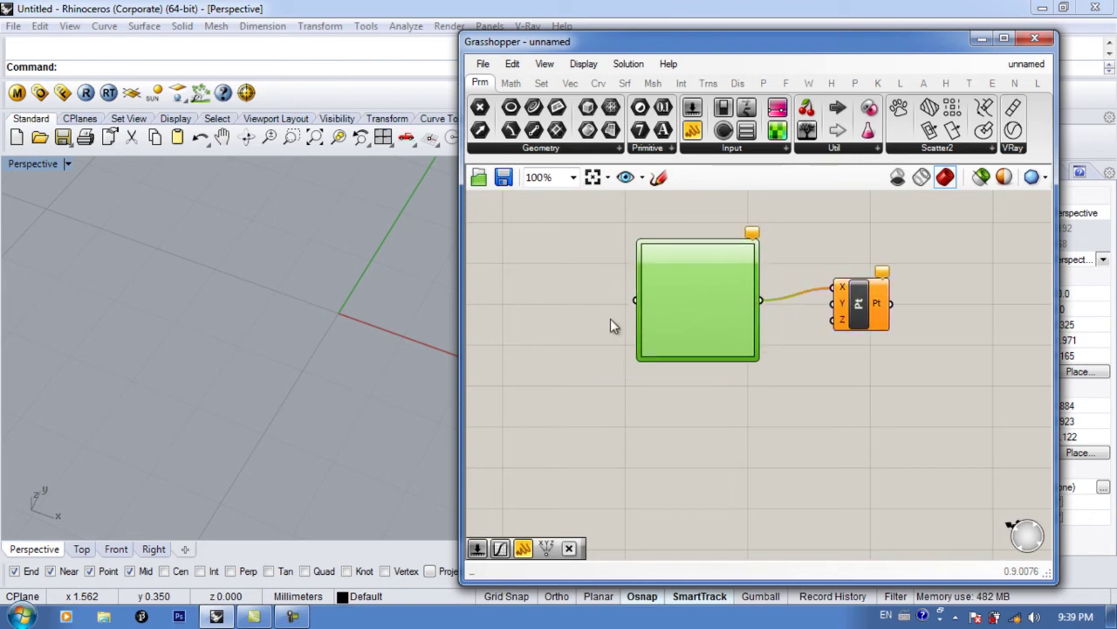
Step: Add a number slider at 1.00 and wire it to the Graph Mapper's input
{"action": "double_click", "coordinate": [555, 308]}
{"action": "type", "text": "slider"}
{"action": "key", "text": "Return"}
{"action": "mouse_move", "coordinate": [556, 310]}
{"action": "left_mouse_down"}
{"action": "mouse_move", "coordinate": [523, 307]}
{"action": "mouse_move", "coordinate": [567, 303]}
{"action": "left_mouse_up"}
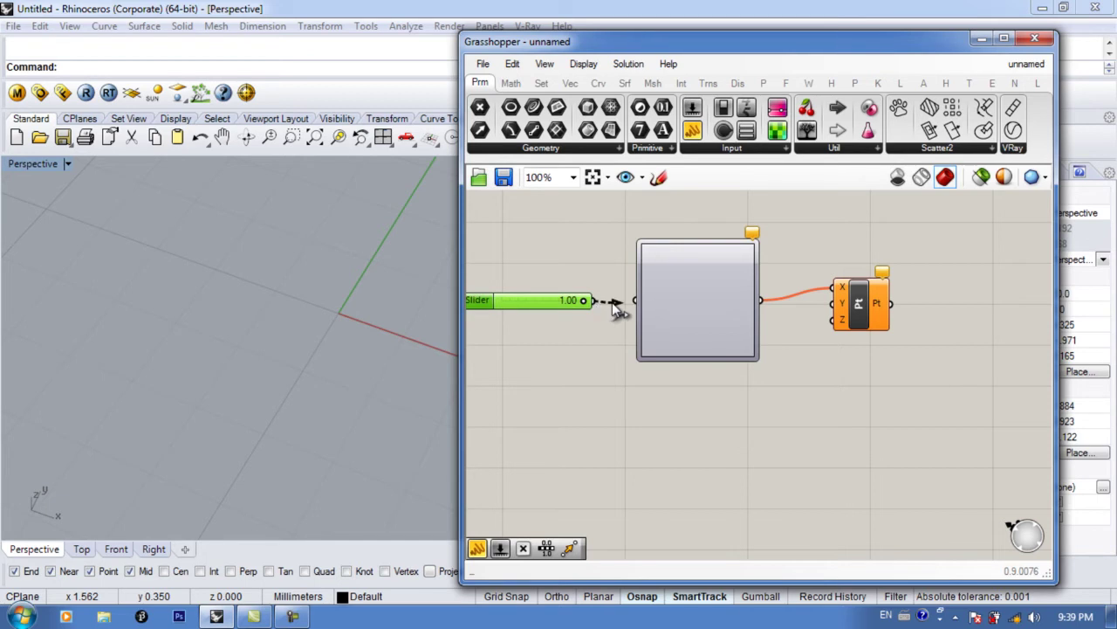
{"action": "left_click_drag", "start_coordinate": [612, 303], "coordinate": [635, 301]}
Step: Spread the slider, Graph Mapper and Construct Point component apart on the canvas
{"action": "left_click", "coordinate": [346, 334]}
{"action": "scroll", "coordinate": [349, 334], "scroll_direction": "down", "scroll_amount": 4}
{"action": "left_click_drag", "start_coordinate": [698, 317], "coordinate": [728, 319]}
{"action": "left_click_drag", "start_coordinate": [873, 314], "coordinate": [913, 299]}
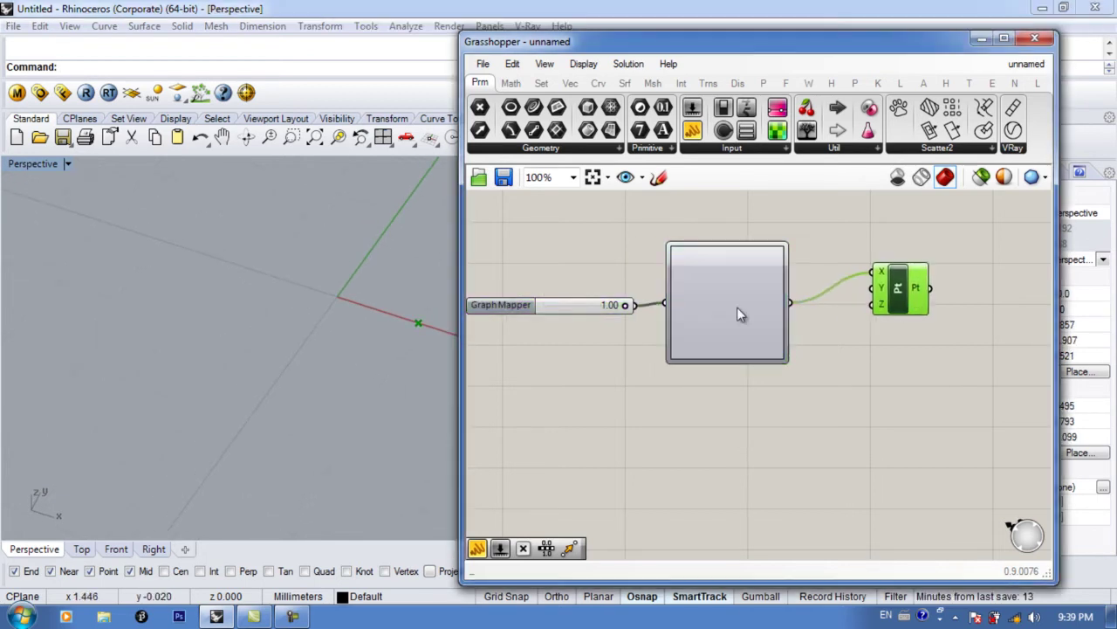
{"action": "left_click_drag", "start_coordinate": [737, 307], "coordinate": [772, 301]}
{"action": "left_click_drag", "start_coordinate": [599, 304], "coordinate": [607, 288]}
{"action": "right_click_drag", "start_coordinate": [407, 305], "coordinate": [355, 327]}
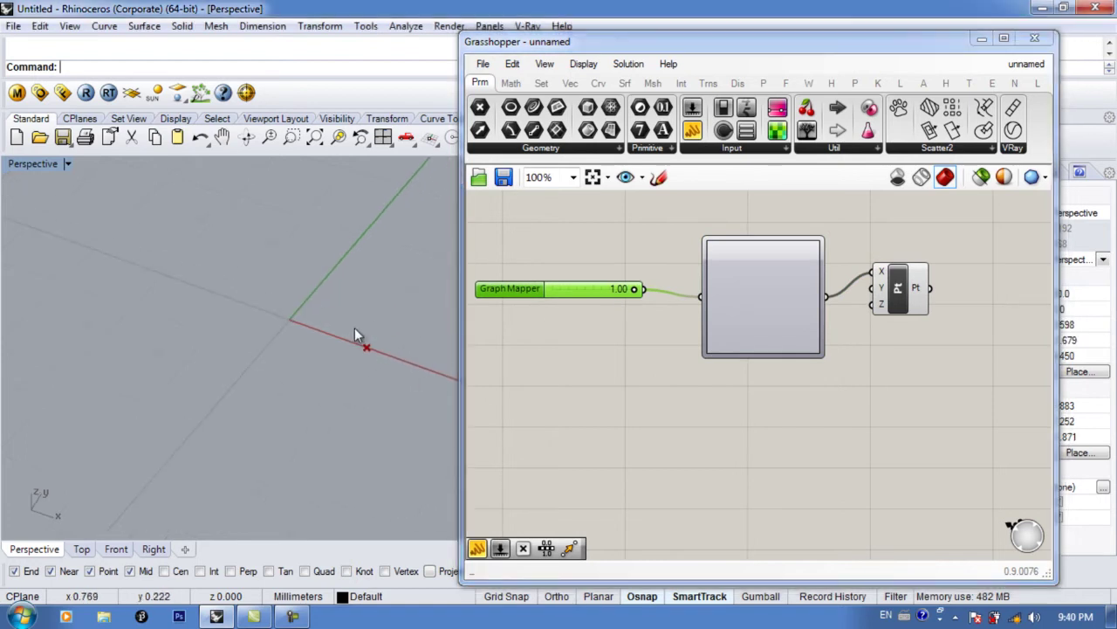
{"action": "mouse_move", "coordinate": [635, 290]}
{"action": "left_mouse_down"}
{"action": "mouse_move", "coordinate": [531, 288]}
{"action": "mouse_move", "coordinate": [644, 295]}
{"action": "left_mouse_up"}
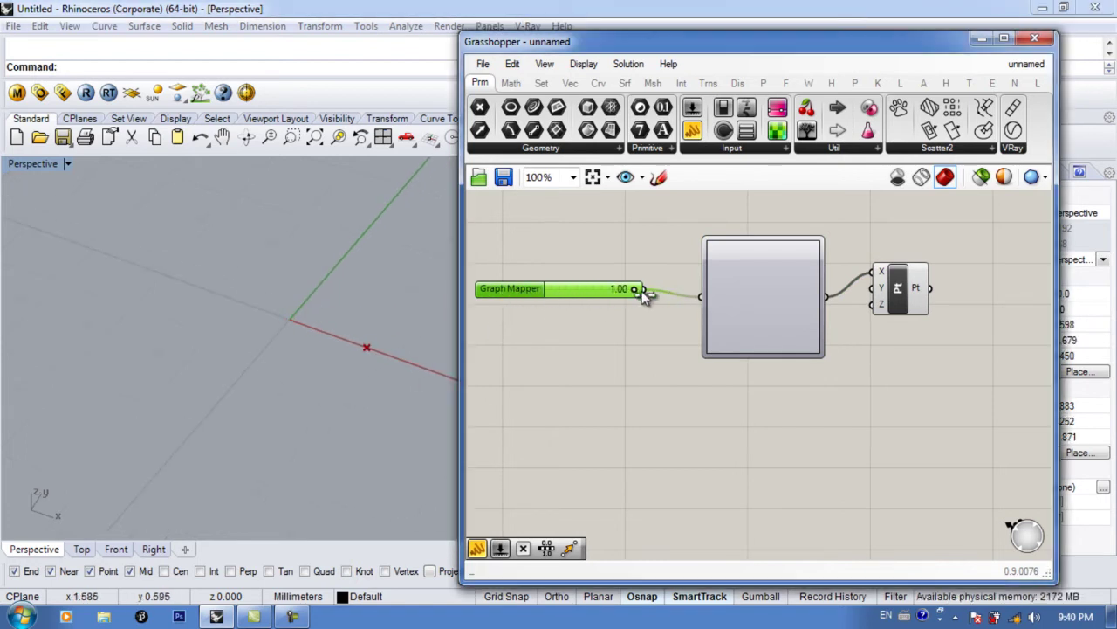
Step: Set the Graph Mapper's graph type to Sine
{"action": "right_click", "coordinate": [741, 302]}
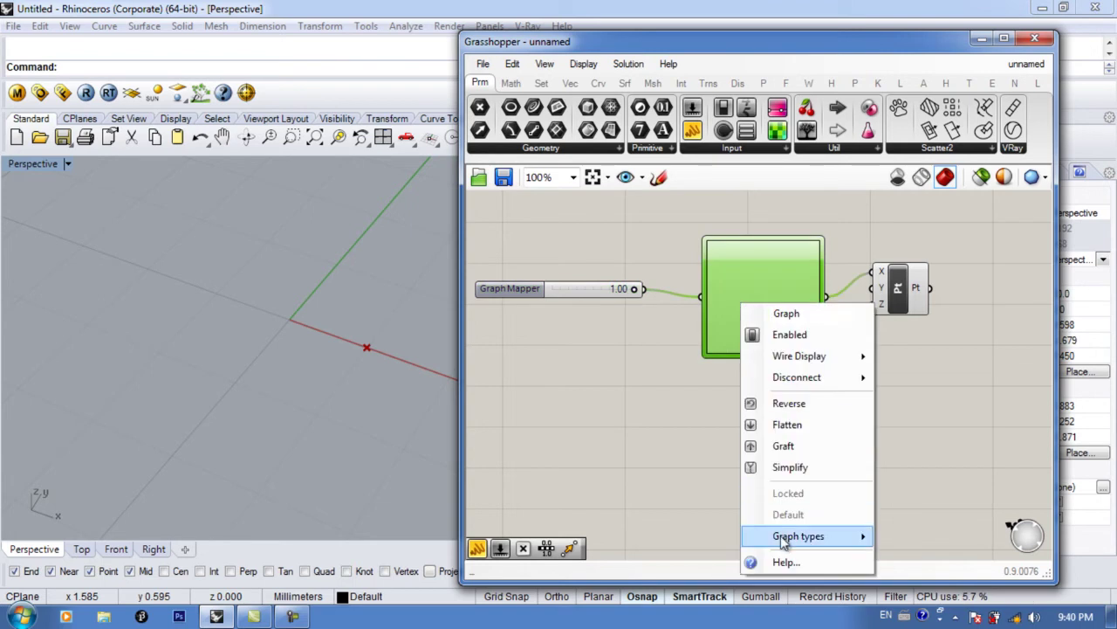
{"action": "left_click", "coordinate": [661, 439]}
{"action": "right_click_drag", "start_coordinate": [760, 300], "coordinate": [706, 297]}
{"action": "left_click", "coordinate": [707, 290]}
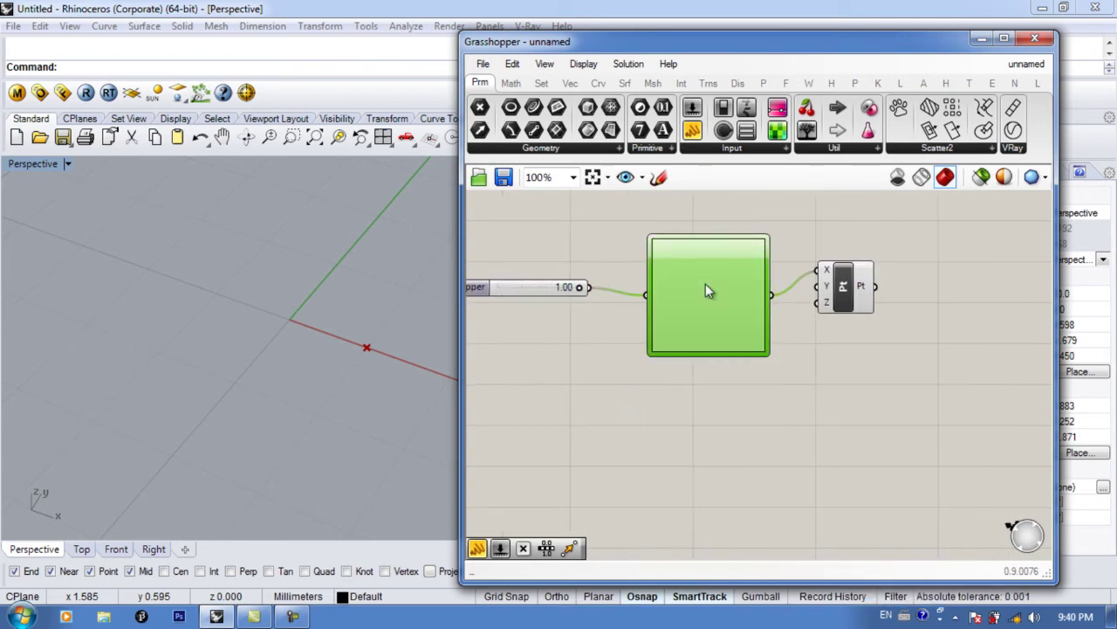
{"action": "right_click", "coordinate": [706, 285]}
{"action": "mouse_move", "coordinate": [763, 517]}
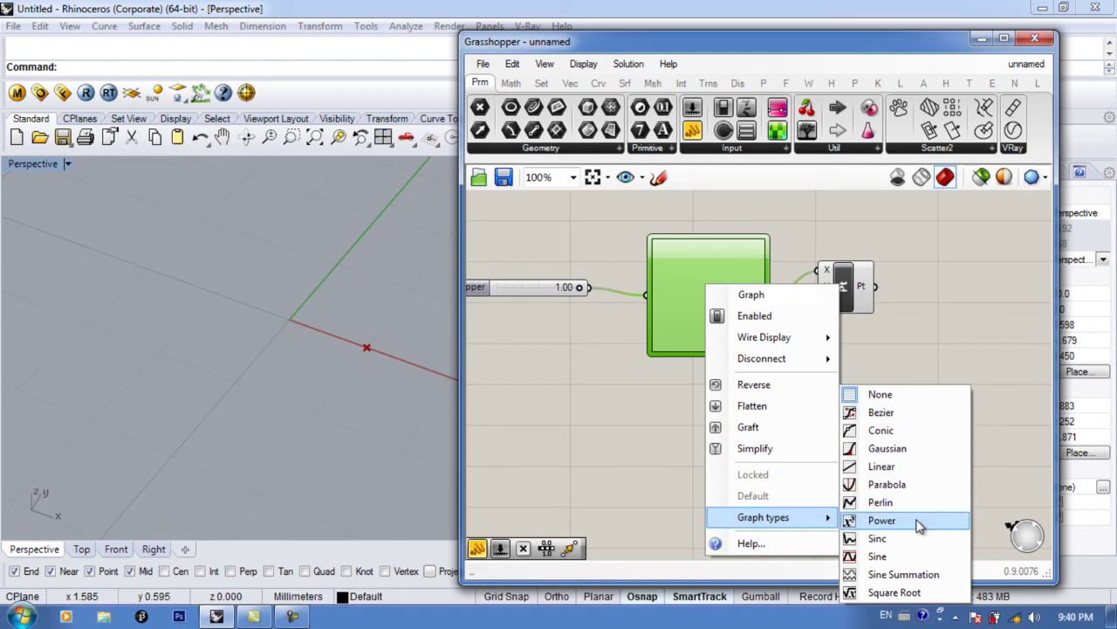
{"action": "left_click", "coordinate": [915, 556]}
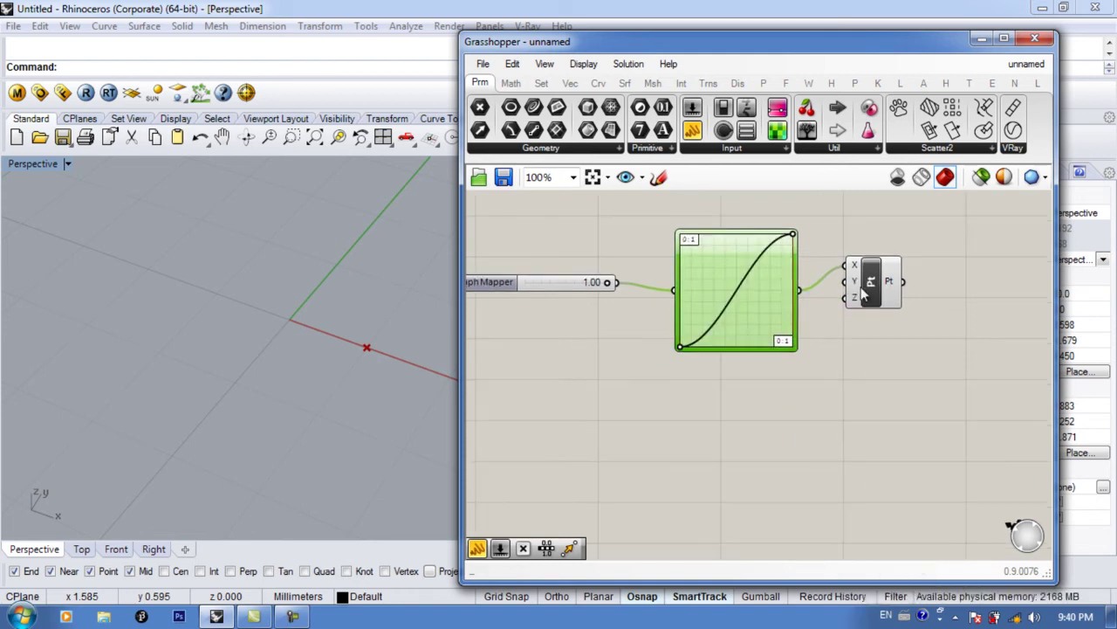
Step: Shift the point component and Graph Mapper, and set the slider to 0.50
{"action": "left_click_drag", "start_coordinate": [861, 289], "coordinate": [890, 295]}
{"action": "left_click_drag", "start_coordinate": [763, 293], "coordinate": [787, 286]}
{"action": "mouse_move", "coordinate": [579, 282]}
{"action": "left_mouse_down"}
{"action": "mouse_move", "coordinate": [623, 289]}
{"action": "mouse_move", "coordinate": [549, 289]}
{"action": "left_mouse_up"}
{"action": "left_click_drag", "start_coordinate": [545, 288], "coordinate": [577, 288]}
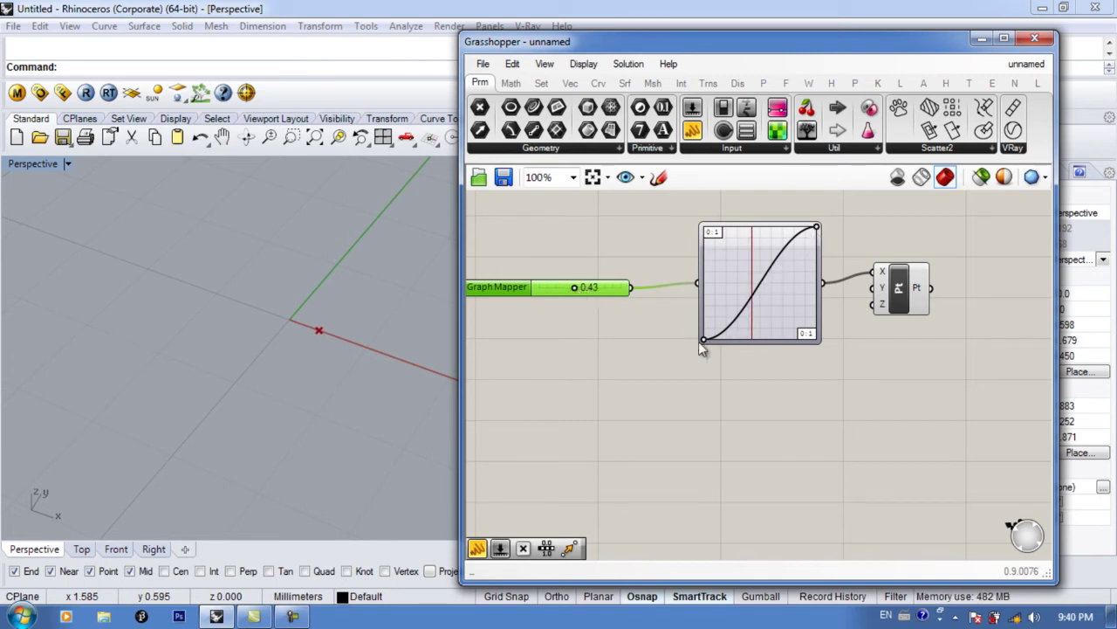
{"action": "right_click_drag", "start_coordinate": [779, 312], "coordinate": [771, 319]}
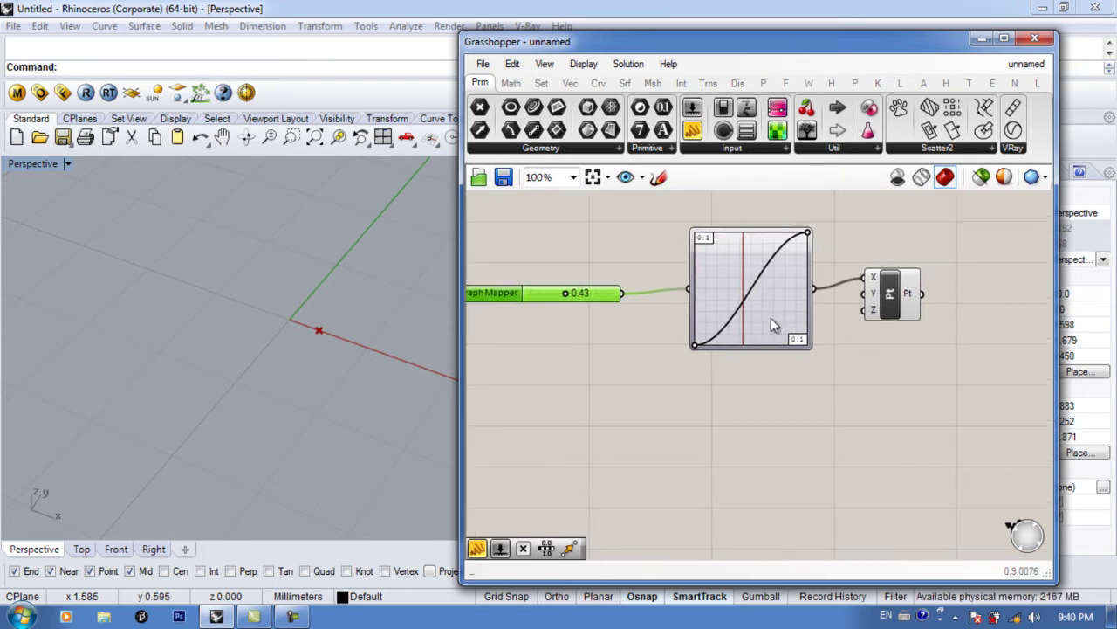
{"action": "mouse_move", "coordinate": [569, 295]}
{"action": "left_mouse_down"}
{"action": "mouse_move", "coordinate": [586, 294]}
{"action": "mouse_move", "coordinate": [572, 295]}
{"action": "left_mouse_up"}
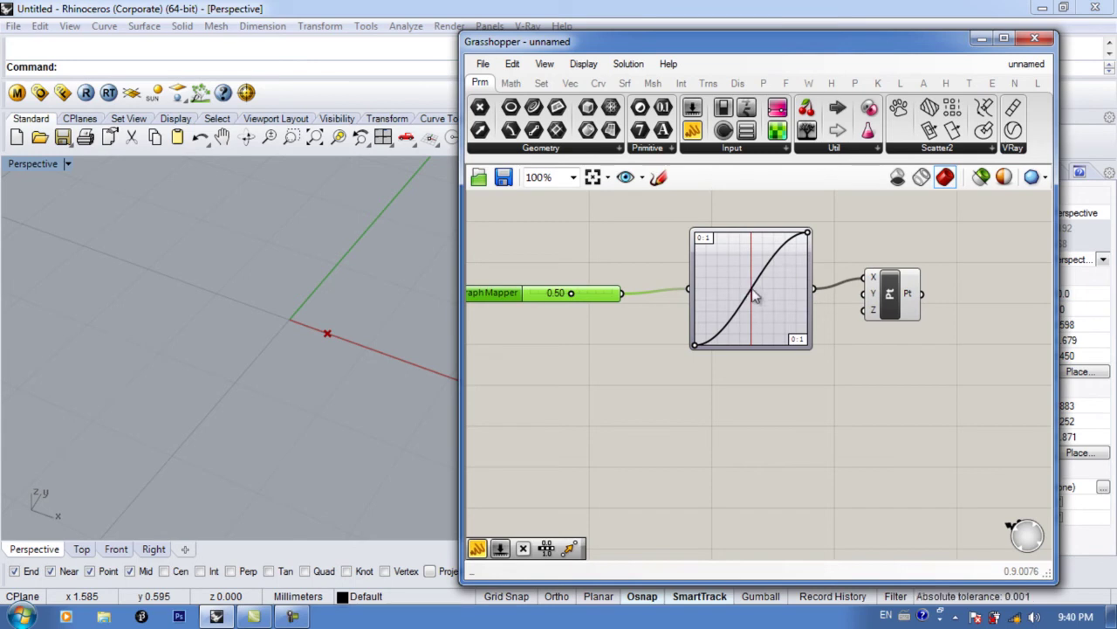
Step: Widen the gap between the Graph Mapper and the Construct Point component
{"action": "left_click", "coordinate": [883, 287]}
{"action": "right_click_drag", "start_coordinate": [803, 286], "coordinate": [751, 311]}
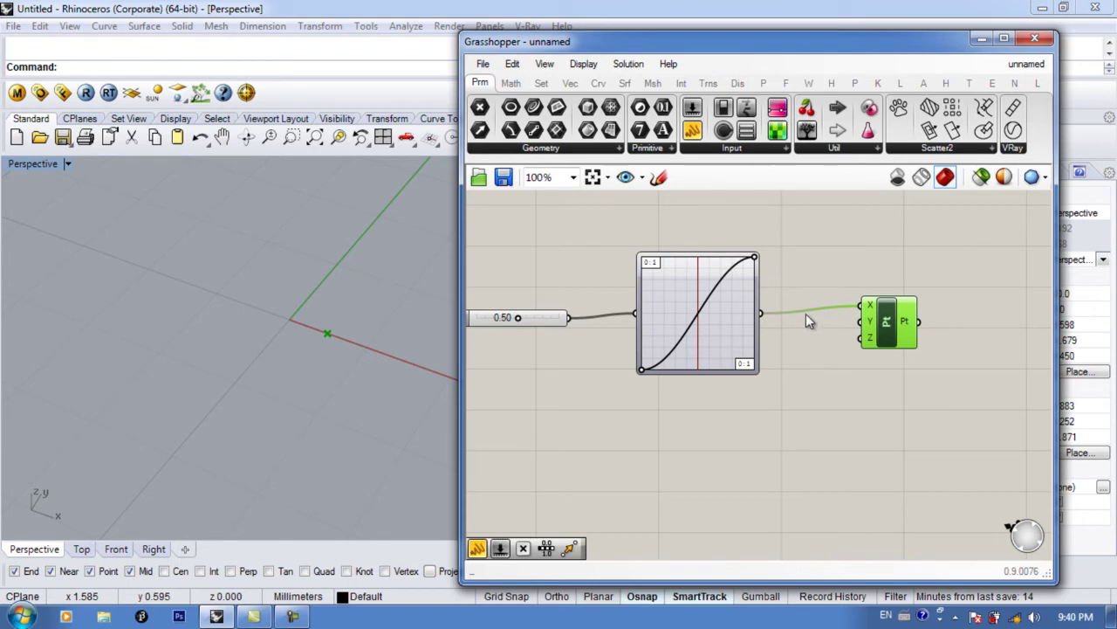
{"action": "right_click_drag", "start_coordinate": [788, 330], "coordinate": [814, 327]}
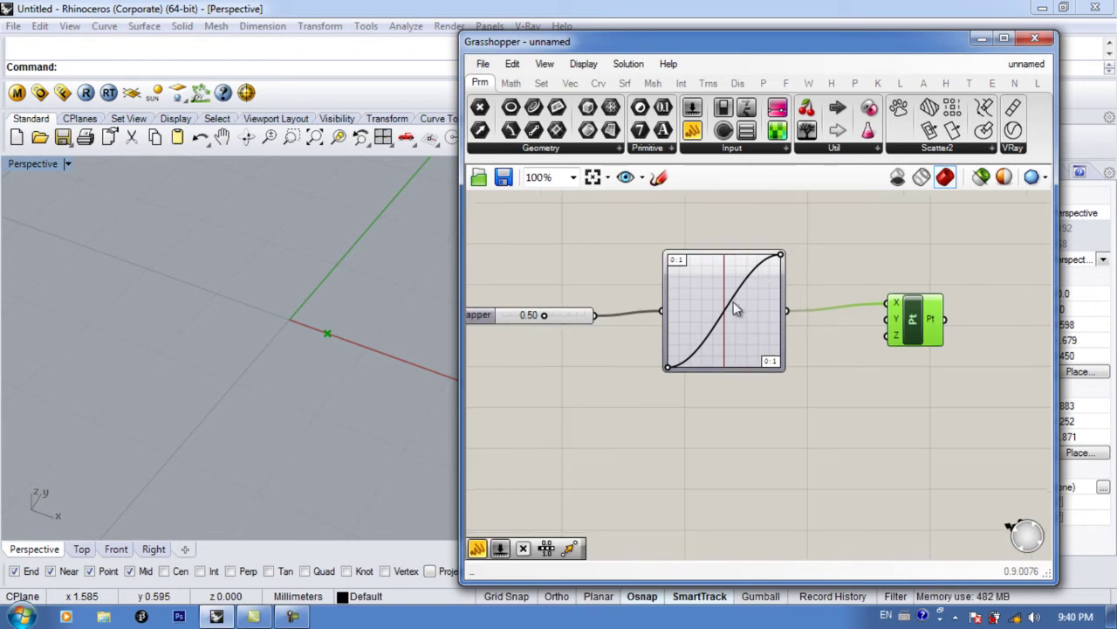
{"action": "left_click_drag", "start_coordinate": [733, 301], "coordinate": [744, 296]}
{"action": "left_click_drag", "start_coordinate": [560, 317], "coordinate": [563, 319]}
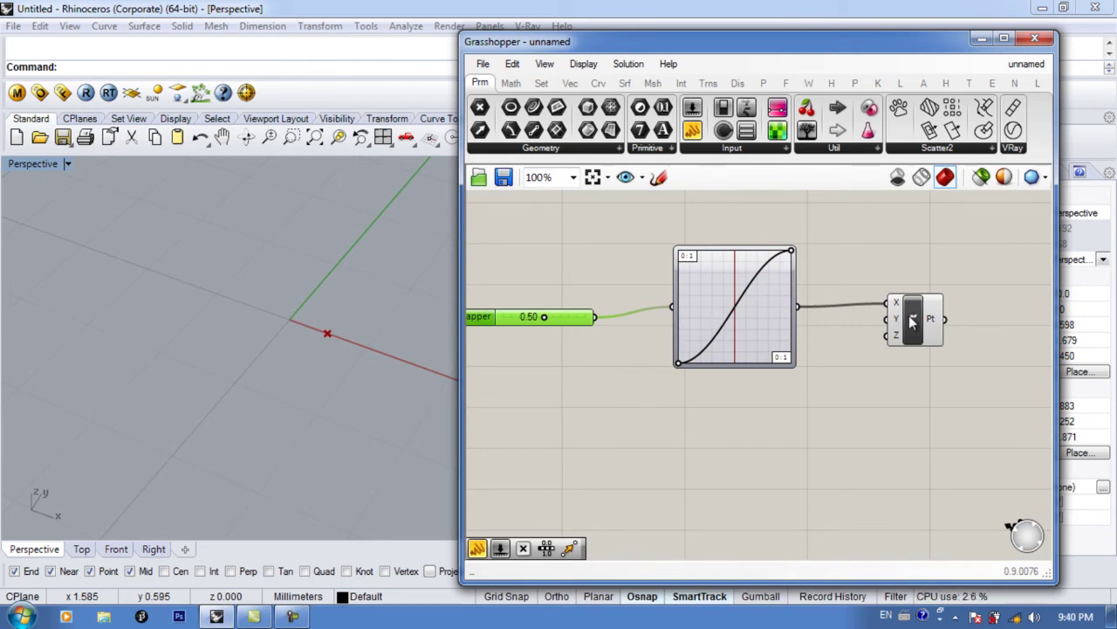
{"action": "left_click_drag", "start_coordinate": [913, 321], "coordinate": [923, 324]}
{"action": "left_click_drag", "start_coordinate": [725, 302], "coordinate": [716, 306]}
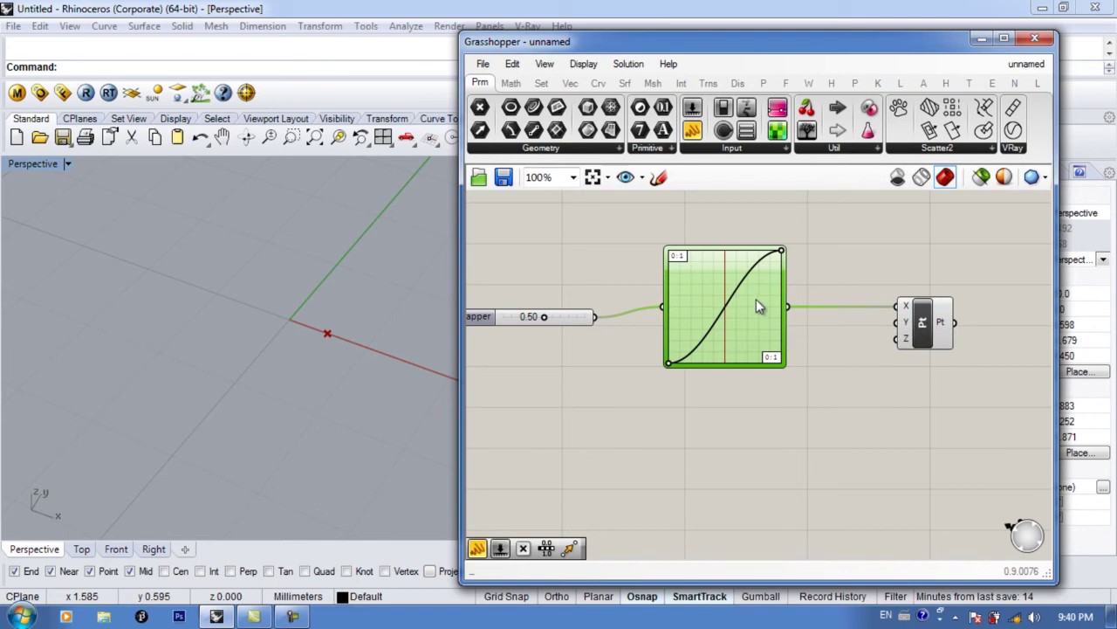
Step: Add a Panel above the point component and wire the Graph Mapper's output to it
{"action": "double_click", "coordinate": [860, 260]}
{"action": "type", "text": "panel"}
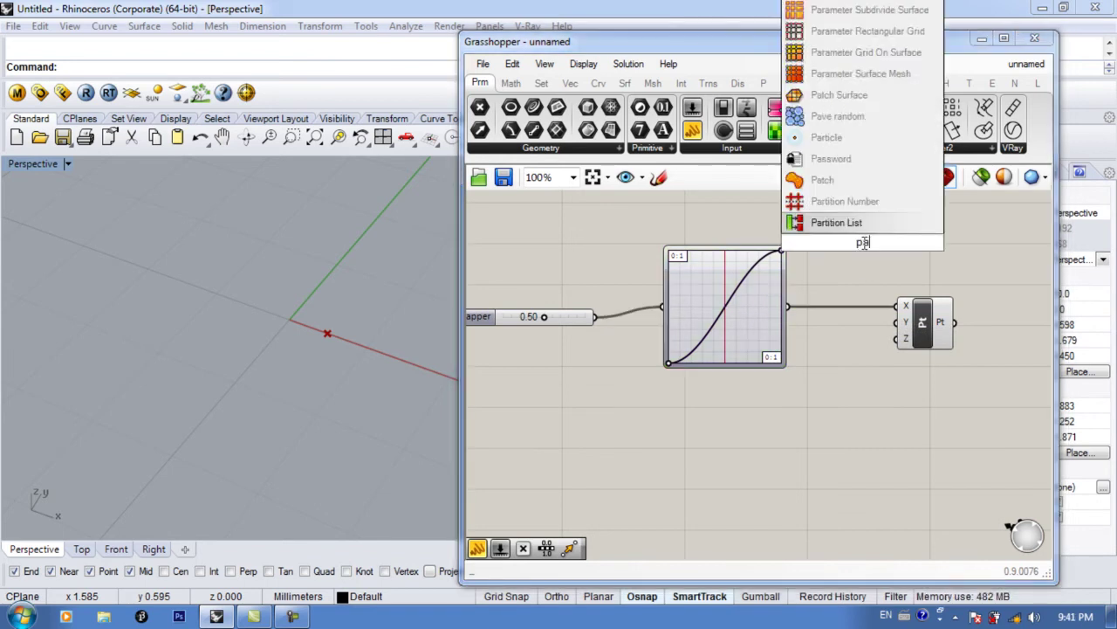
{"action": "key", "text": "Return"}
{"action": "left_click", "coordinate": [878, 219]}
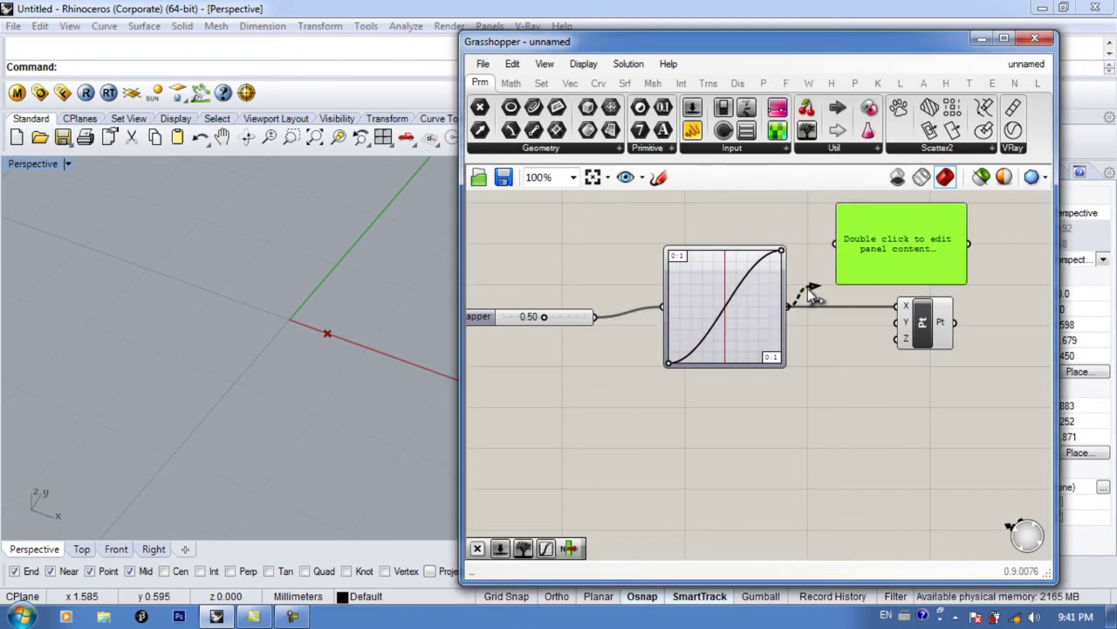
{"action": "left_click_drag", "start_coordinate": [789, 307], "coordinate": [893, 277]}
{"action": "right_click_drag", "start_coordinate": [913, 254], "coordinate": [936, 248]}
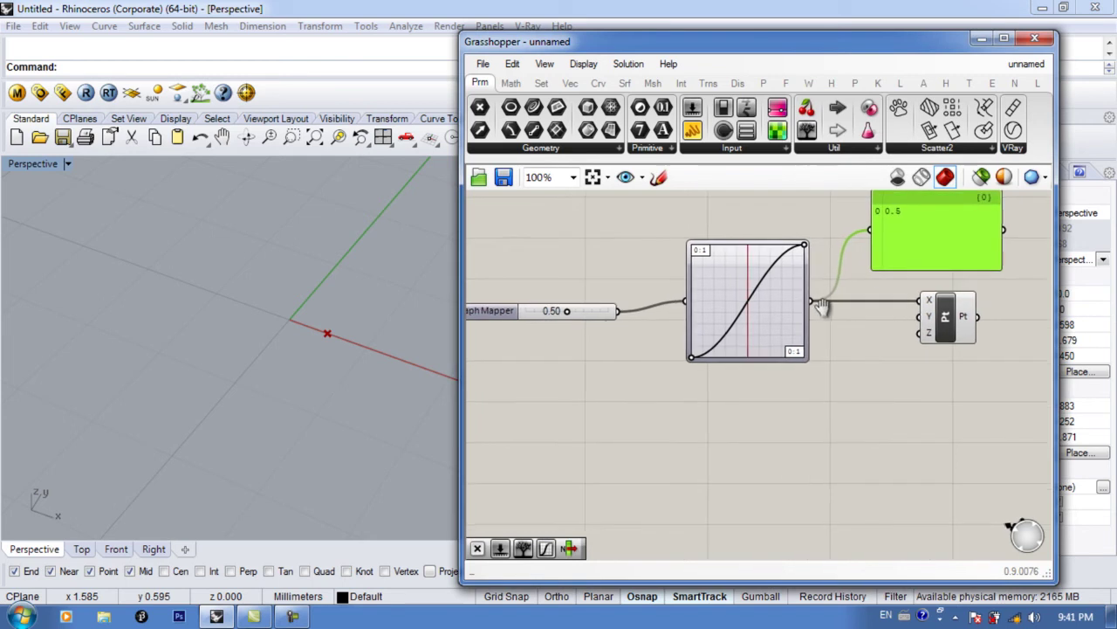
Step: Set the slider to 0.54 and slightly reposition the Graph Mapper and the panel
{"action": "left_click", "coordinate": [571, 313]}
{"action": "mouse_move", "coordinate": [571, 311]}
{"action": "left_mouse_down"}
{"action": "mouse_move", "coordinate": [555, 311]}
{"action": "mouse_move", "coordinate": [585, 312]}
{"action": "mouse_move", "coordinate": [559, 312]}
{"action": "mouse_move", "coordinate": [576, 312]}
{"action": "left_mouse_up"}
{"action": "right_click_drag", "start_coordinate": [600, 323], "coordinate": [611, 319]}
{"action": "left_click_drag", "start_coordinate": [749, 329], "coordinate": [749, 315]}
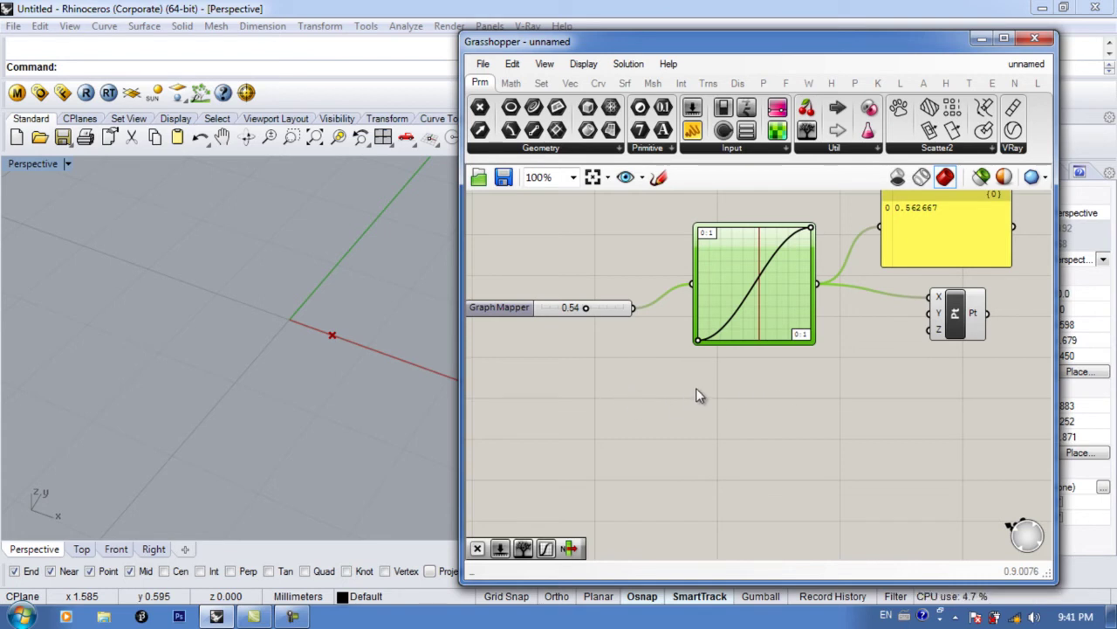
{"action": "right_click_drag", "start_coordinate": [768, 392], "coordinate": [728, 401]}
{"action": "left_click", "coordinate": [903, 233]}
{"action": "left_click_drag", "start_coordinate": [904, 233], "coordinate": [897, 226]}
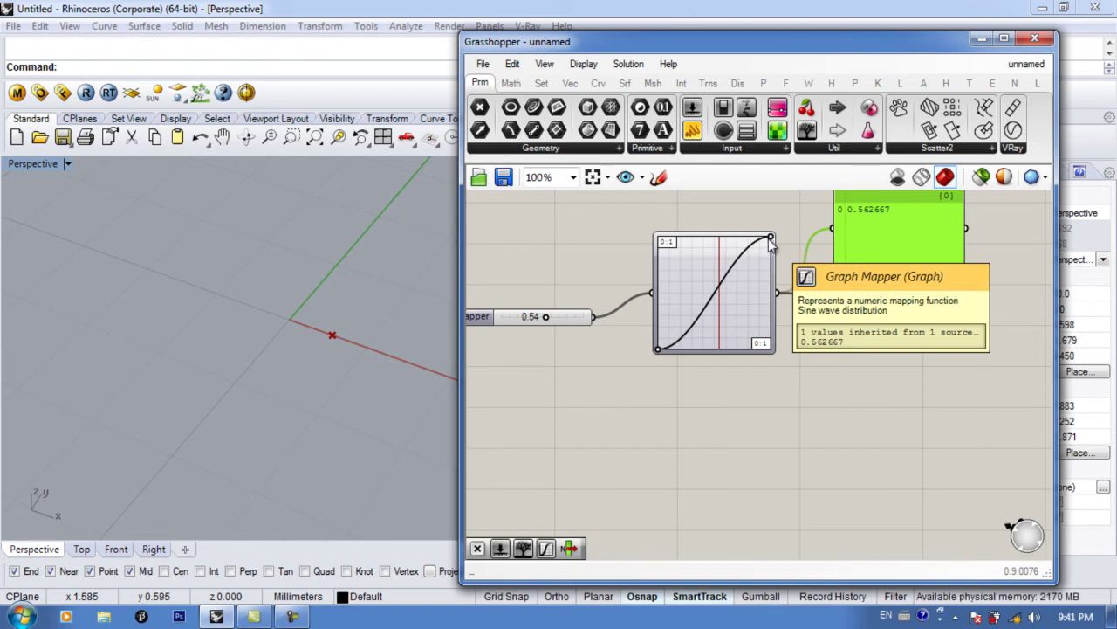
Step: Slightly adjust the handle at the sine curve's upper end and set the slider to 0.75
{"action": "mouse_move", "coordinate": [770, 237]}
{"action": "left_mouse_down"}
{"action": "mouse_move", "coordinate": [707, 262]}
{"action": "mouse_move", "coordinate": [732, 274]}
{"action": "mouse_move", "coordinate": [756, 245]}
{"action": "mouse_move", "coordinate": [775, 245]}
{"action": "left_mouse_up"}
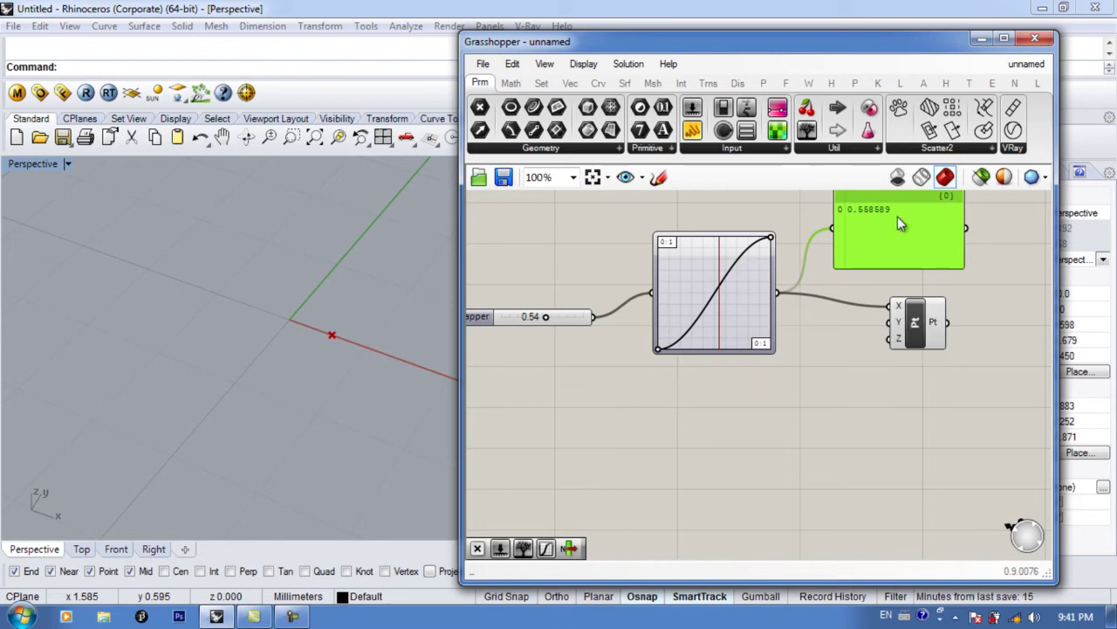
{"action": "left_click_drag", "start_coordinate": [897, 217], "coordinate": [901, 220]}
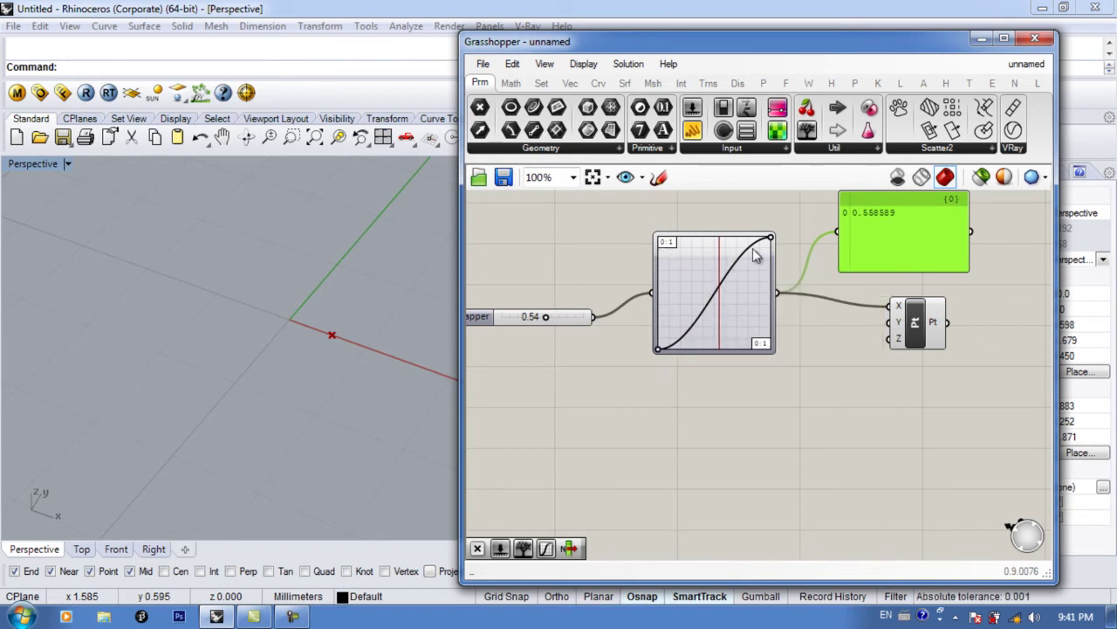
{"action": "right_click_drag", "start_coordinate": [360, 329], "coordinate": [370, 341]}
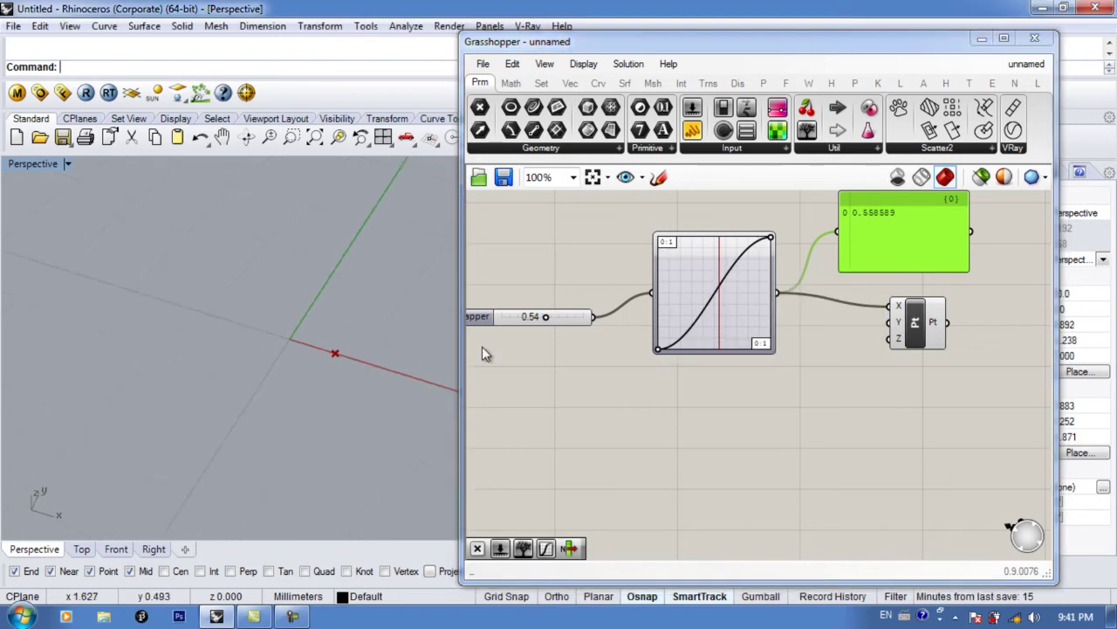
{"action": "mouse_move", "coordinate": [543, 323]}
{"action": "left_mouse_down"}
{"action": "mouse_move", "coordinate": [586, 319]}
{"action": "mouse_move", "coordinate": [477, 319]}
{"action": "mouse_move", "coordinate": [594, 321]}
{"action": "mouse_move", "coordinate": [563, 320]}
{"action": "left_mouse_up"}
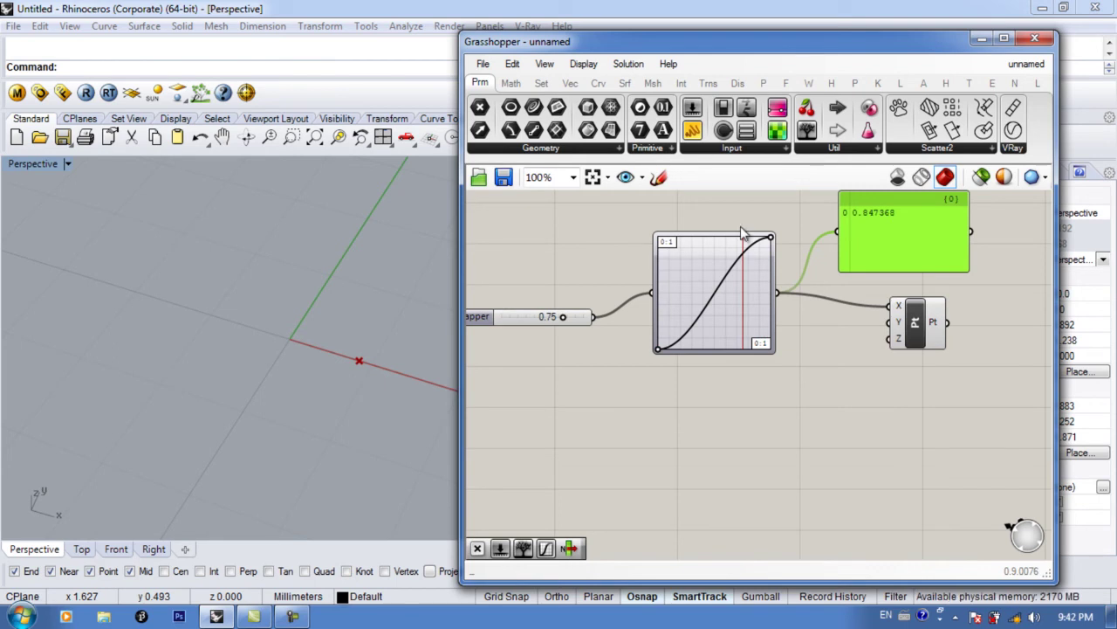
Step: Set the Graph Mapper's upper X and Y domain limits to 10 and accept the graph settings
{"action": "left_click_drag", "start_coordinate": [715, 261], "coordinate": [724, 261]}
{"action": "mouse_move", "coordinate": [757, 288]}
{"action": "right_mouse_down"}
{"action": "mouse_move", "coordinate": [781, 267]}
{"action": "mouse_move", "coordinate": [758, 289]}
{"action": "right_mouse_up"}
{"action": "scroll", "coordinate": [849, 297], "scroll_direction": "down", "scroll_amount": 2}
{"action": "mouse_move", "coordinate": [839, 298]}
{"action": "right_mouse_down"}
{"action": "mouse_move", "coordinate": [829, 299]}
{"action": "mouse_move", "coordinate": [856, 303]}
{"action": "right_mouse_up"}
{"action": "scroll", "coordinate": [827, 297], "scroll_direction": "up", "scroll_amount": 2}
{"action": "double_click", "coordinate": [725, 297]}
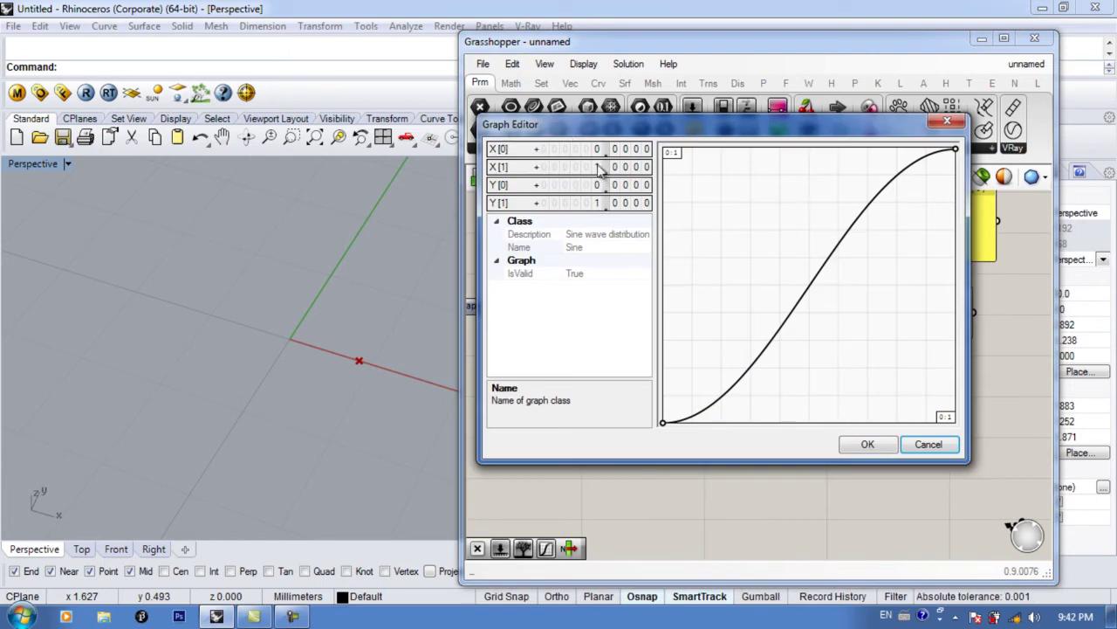
{"action": "double_click", "coordinate": [601, 170]}
{"action": "type", "text": "10"}
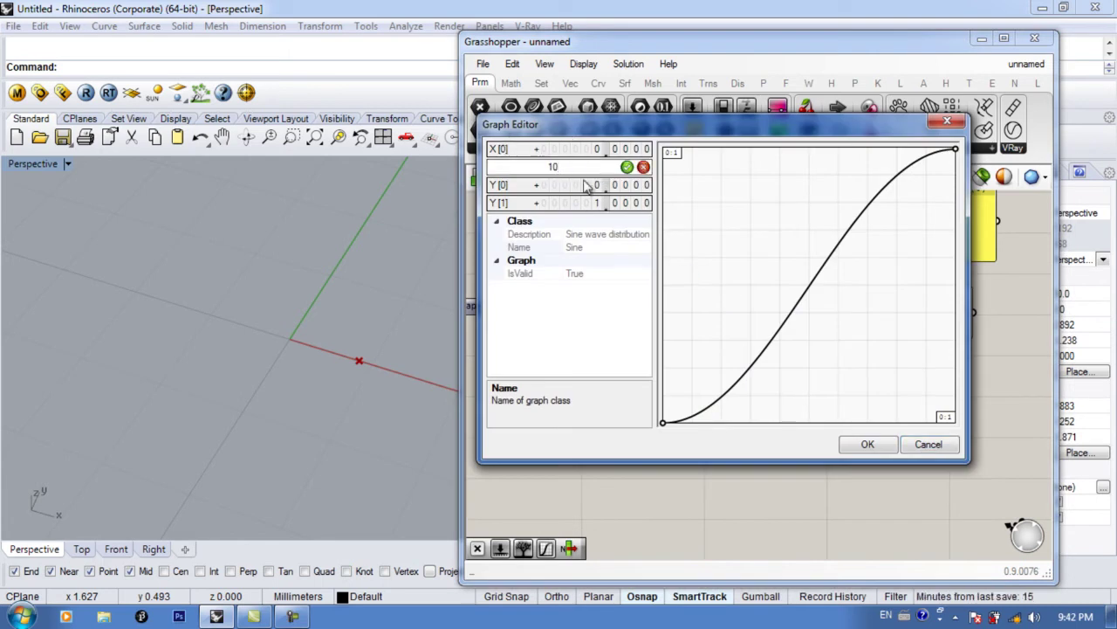
{"action": "double_click", "coordinate": [577, 202]}
{"action": "type", "text": "10"}
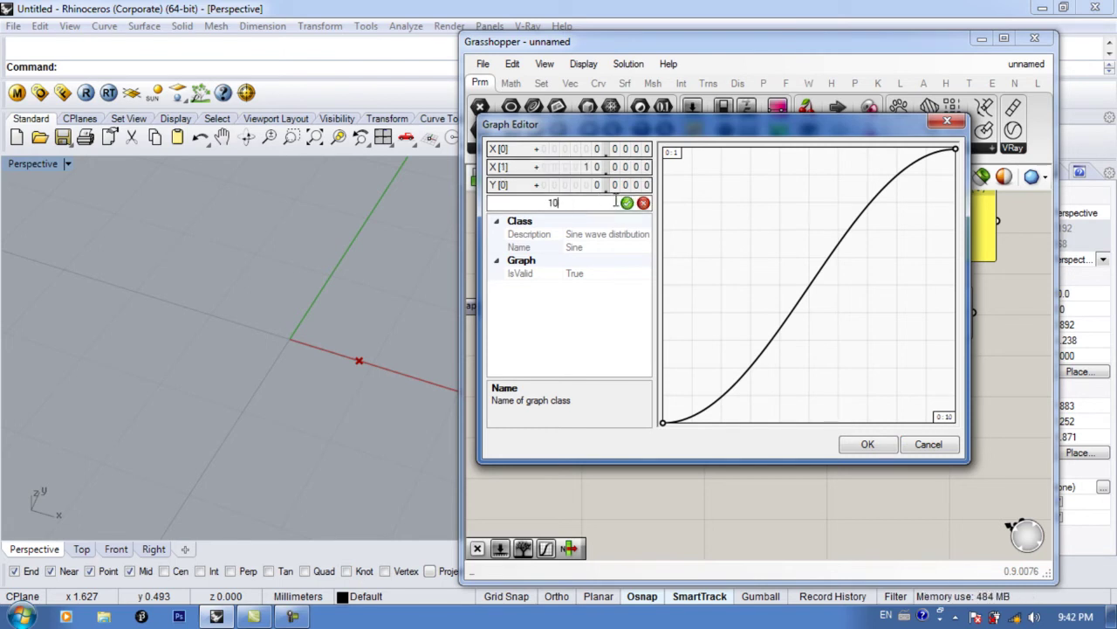
{"action": "left_click", "coordinate": [627, 203]}
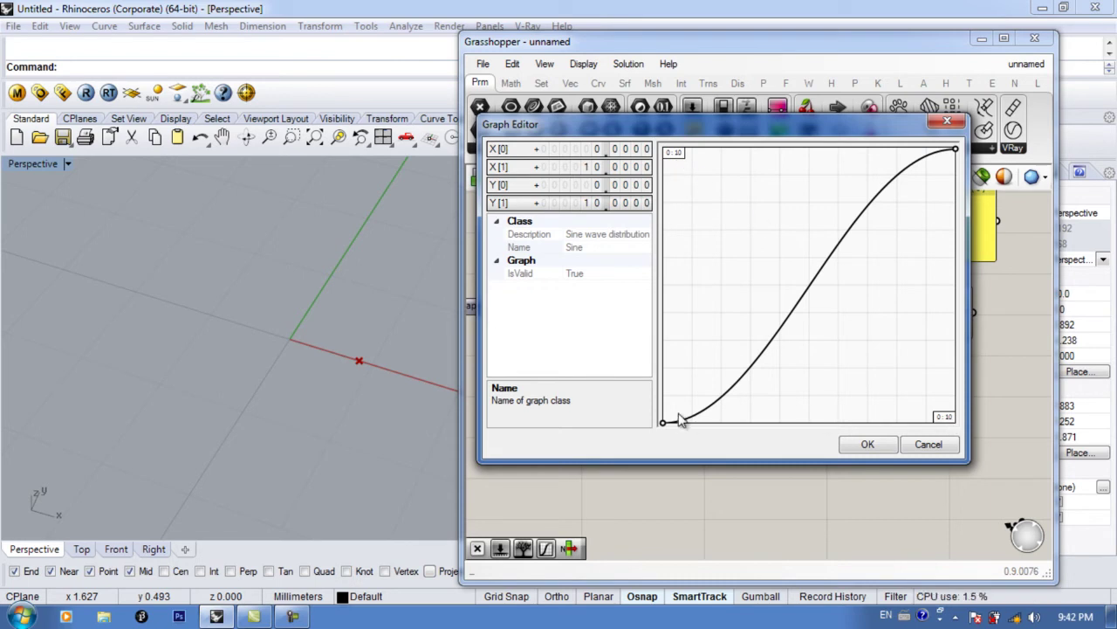
{"action": "left_click_drag", "start_coordinate": [770, 129], "coordinate": [754, 188]}
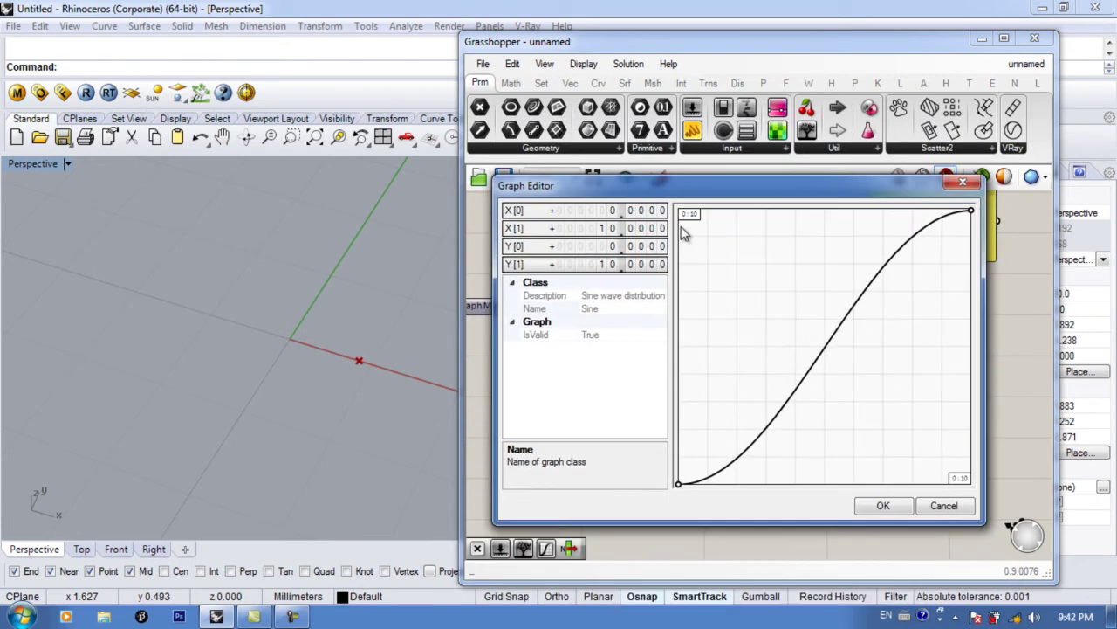
{"action": "left_click", "coordinate": [884, 505]}
Step: Replace the slider feeding the Graph Mapper with a new 10.00 slider and set it to 2.90
{"action": "left_click_drag", "start_coordinate": [634, 305], "coordinate": [718, 319]}
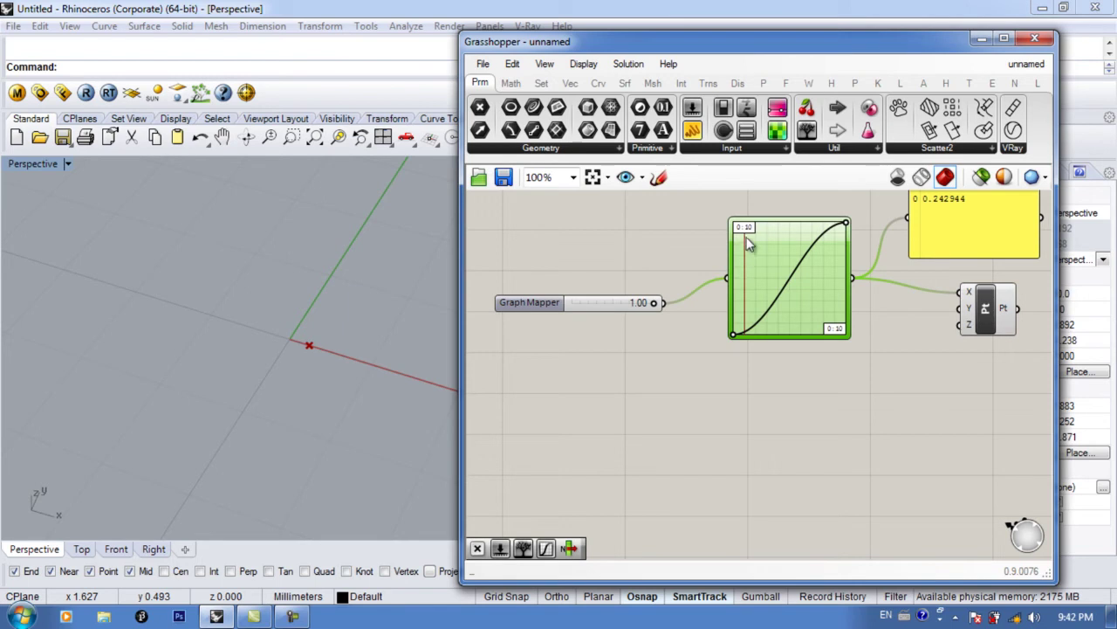
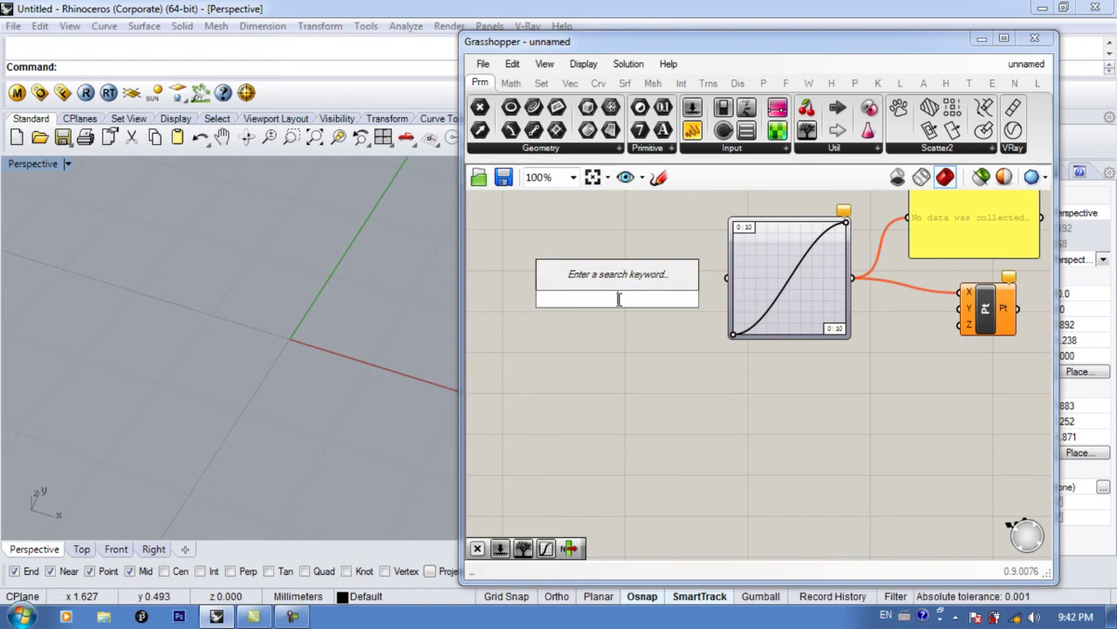
{"action": "key", "text": "Return"}
{"action": "key", "text": "Delete"}
{"action": "double_click", "coordinate": [611, 297]}
{"action": "type", "text": "10"}
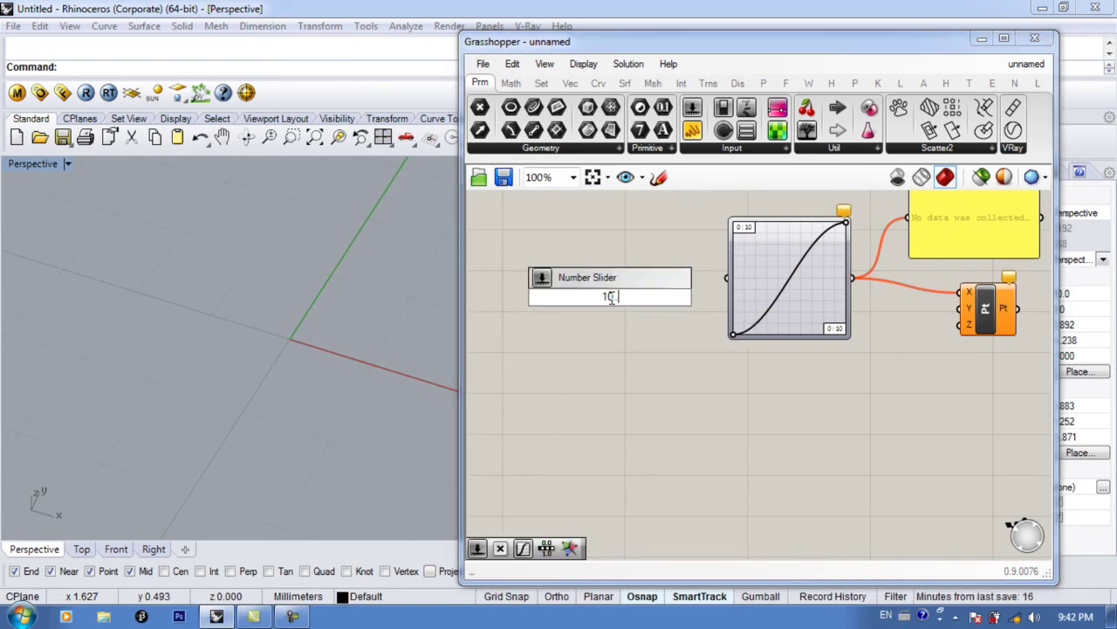
{"action": "key", "text": "Return"}
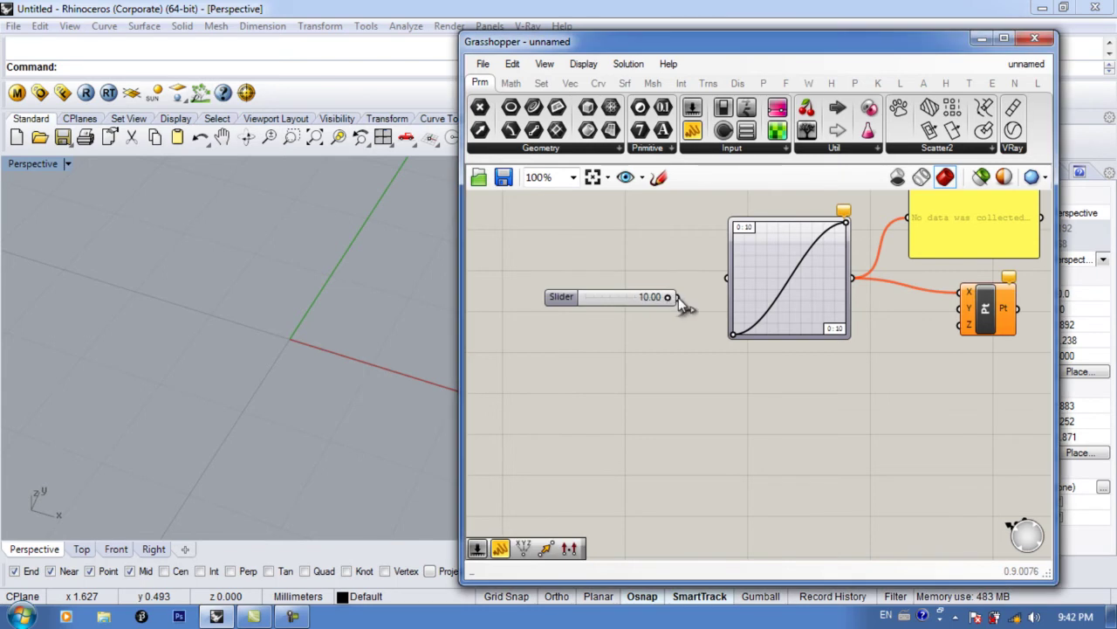
{"action": "mouse_move", "coordinate": [704, 297]}
{"action": "left_mouse_down"}
{"action": "mouse_move", "coordinate": [634, 298]}
{"action": "mouse_move", "coordinate": [646, 299]}
{"action": "left_mouse_up"}
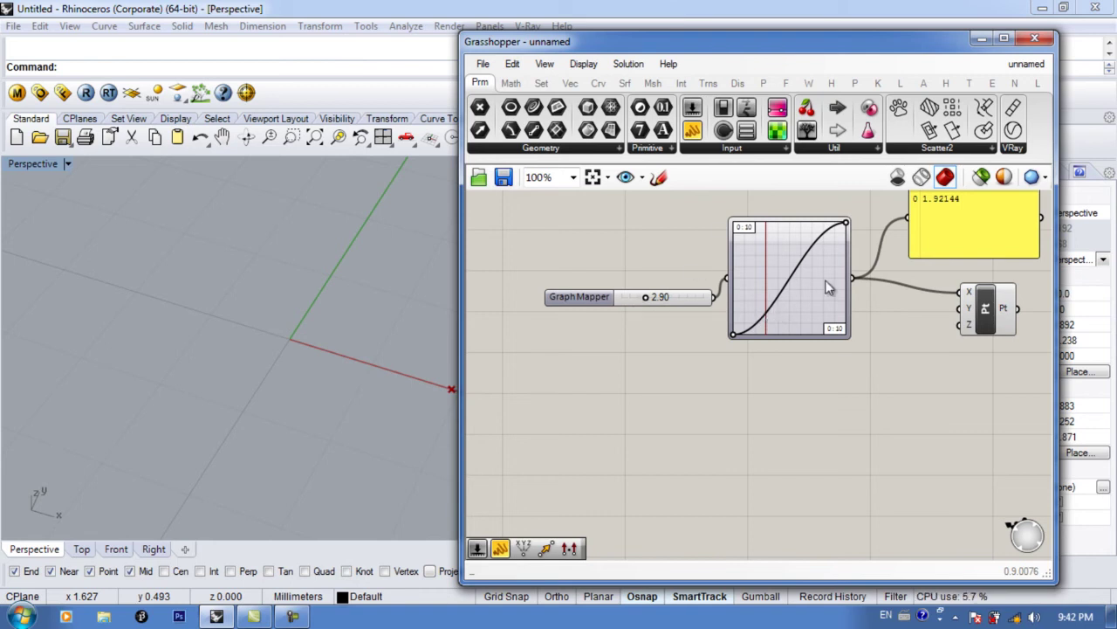
{"action": "left_click_drag", "start_coordinate": [662, 297], "coordinate": [637, 285]}
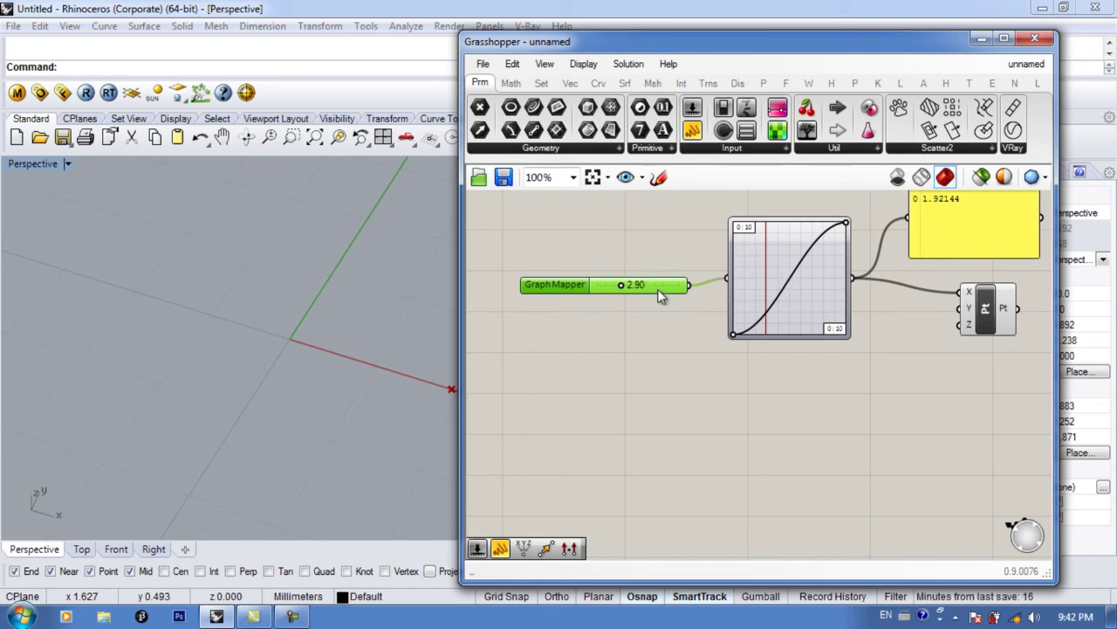
{"action": "key", "text": "Delete"}
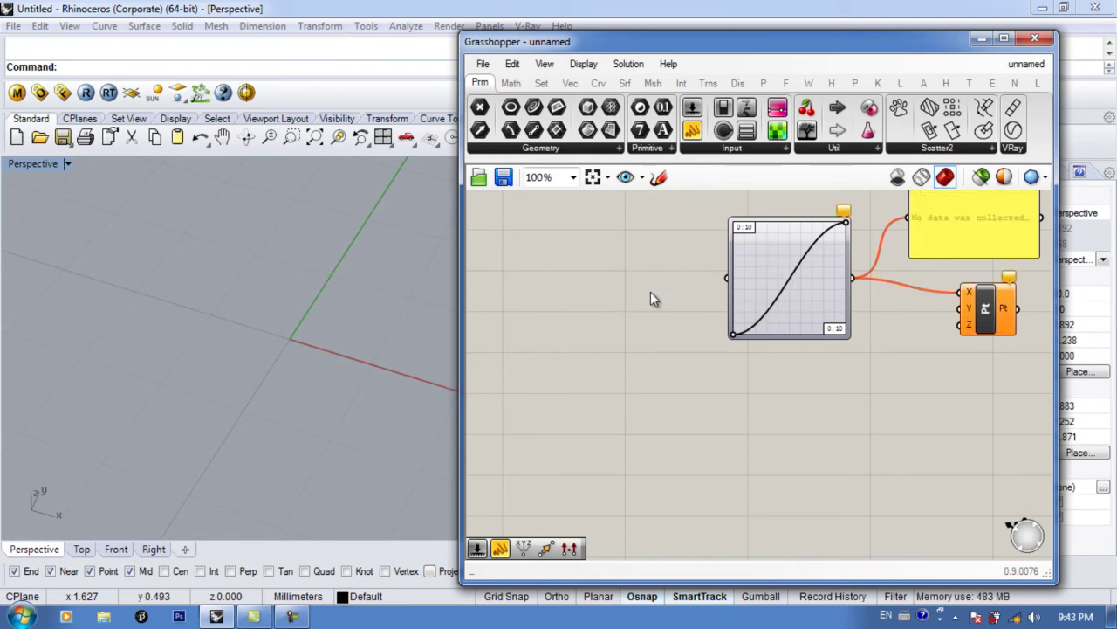
{"action": "key", "text": "ctrl+z"}
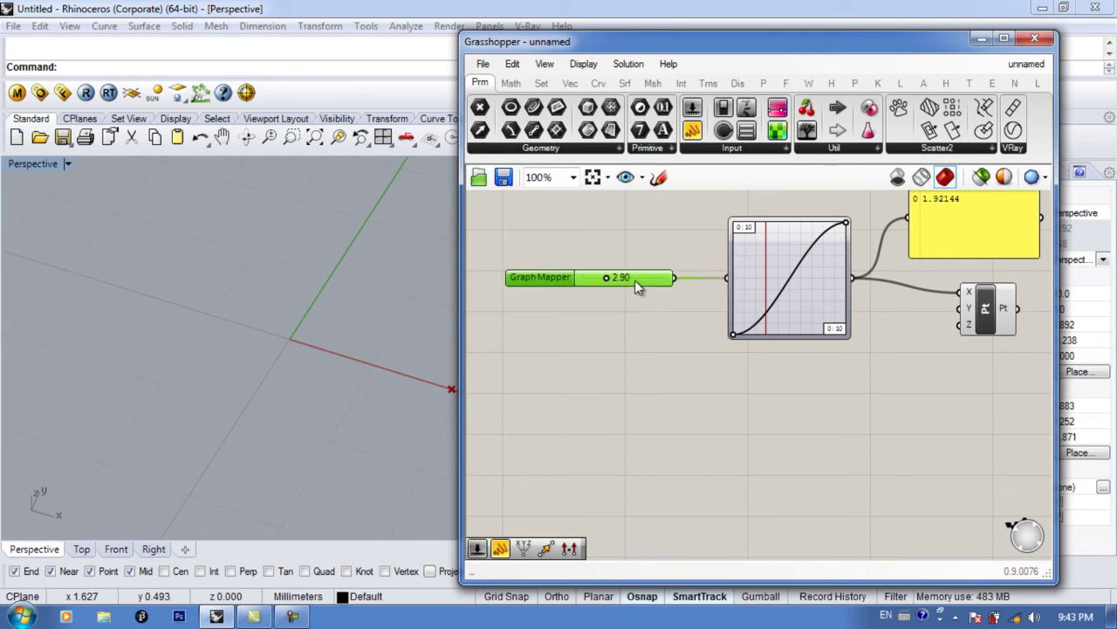
Step: Set the Graph Mapper's upper X and Y domain limits to 1 and accept the graph settings
{"action": "double_click", "coordinate": [801, 275]}
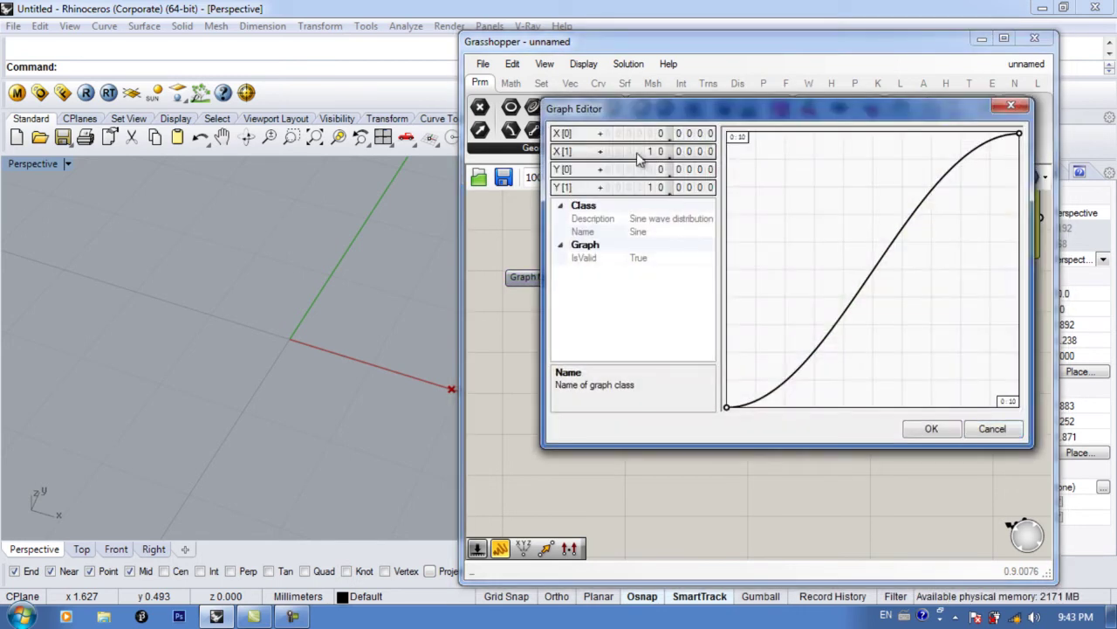
{"action": "double_click", "coordinate": [640, 153]}
{"action": "type", "text": "1"}
{"action": "double_click", "coordinate": [653, 187]}
{"action": "type", "text": "1"}
{"action": "left_click", "coordinate": [930, 427]}
Step: Replace the slider feeding the Graph Mapper with a new 1.00 slider wired to its input
{"action": "left_click", "coordinate": [605, 273]}
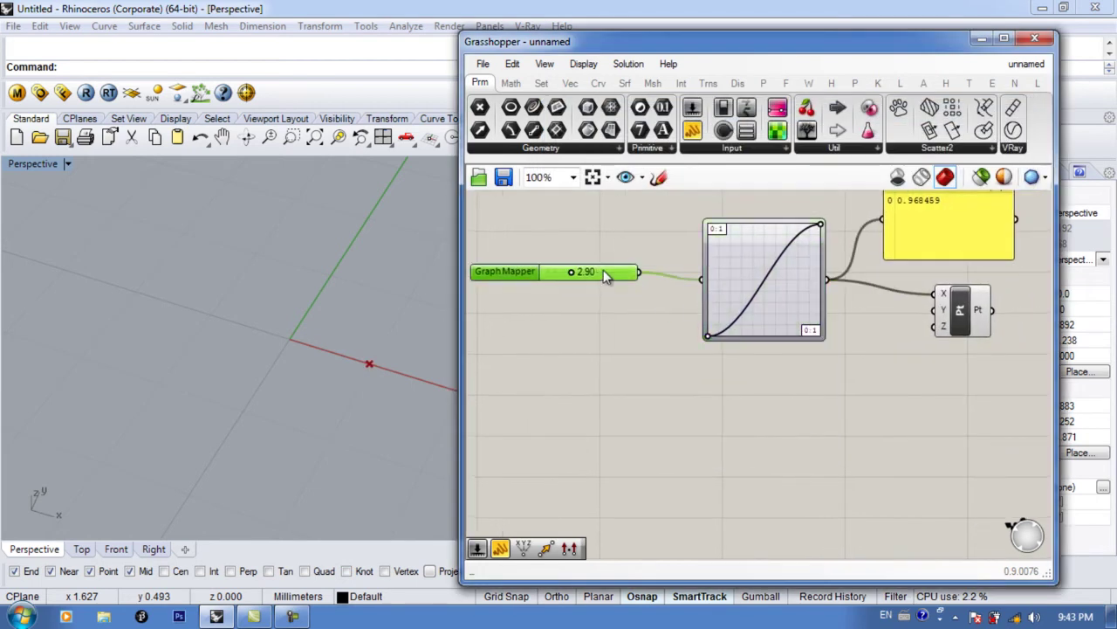
{"action": "key", "text": "Delete"}
{"action": "double_click", "coordinate": [604, 270]}
{"action": "type", "text": "1.00"}
{"action": "key", "text": "Return"}
{"action": "left_click_drag", "start_coordinate": [631, 272], "coordinate": [714, 288]}
Step: Rearrange the Graph Mapper, the Construct Point component and the panel to leave more room between them
{"action": "left_click_drag", "start_coordinate": [800, 305], "coordinate": [773, 303]}
{"action": "right_click_drag", "start_coordinate": [838, 312], "coordinate": [723, 356]}
{"action": "left_click_drag", "start_coordinate": [842, 353], "coordinate": [868, 356]}
{"action": "left_click_drag", "start_coordinate": [825, 283], "coordinate": [881, 267]}
{"action": "left_click_drag", "start_coordinate": [621, 329], "coordinate": [686, 314]}
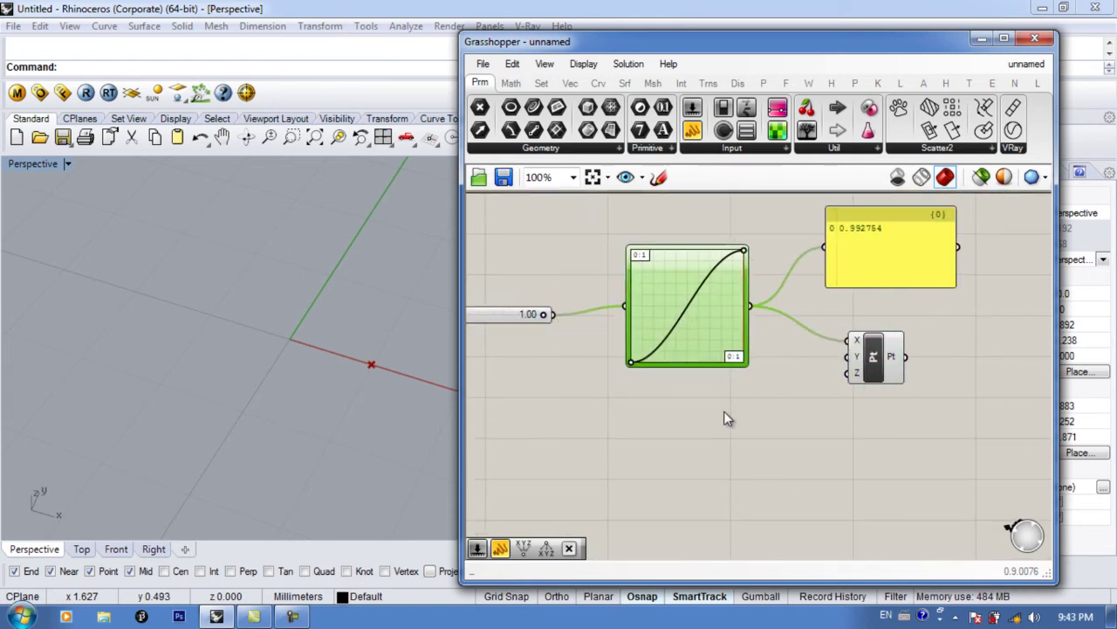
Step: Add a Multiplication component and wire the Graph Mapper's output to its A input
{"action": "double_click", "coordinate": [764, 420]}
{"action": "type", "text": "mula"}
{"action": "key", "text": "BackSpace"}
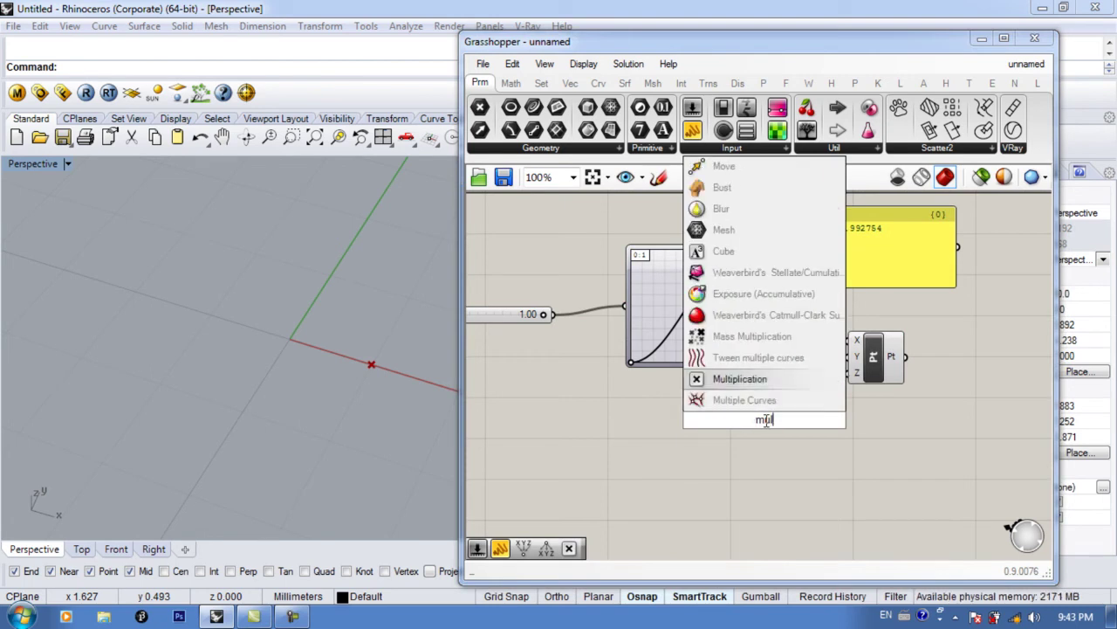
{"action": "left_click", "coordinate": [776, 377]}
{"action": "left_click_drag", "start_coordinate": [749, 307], "coordinate": [804, 413]}
Step: Add a slider of 10 for the multiplication's B input and wire the result to the Construct Point's X input
{"action": "double_click", "coordinate": [729, 430]}
{"action": "type", "text": "10"}
{"action": "key", "text": "Return"}
{"action": "left_click_drag", "start_coordinate": [728, 430], "coordinate": [849, 340]}
{"action": "left_click_drag", "start_coordinate": [878, 386], "coordinate": [934, 386]}
{"action": "left_click_drag", "start_coordinate": [818, 410], "coordinate": [824, 397]}
Step: Set the slider feeding the Graph Mapper to 0.68 after trying the multiplier slider
{"action": "scroll", "coordinate": [244, 393], "scroll_direction": "down", "scroll_amount": 14}
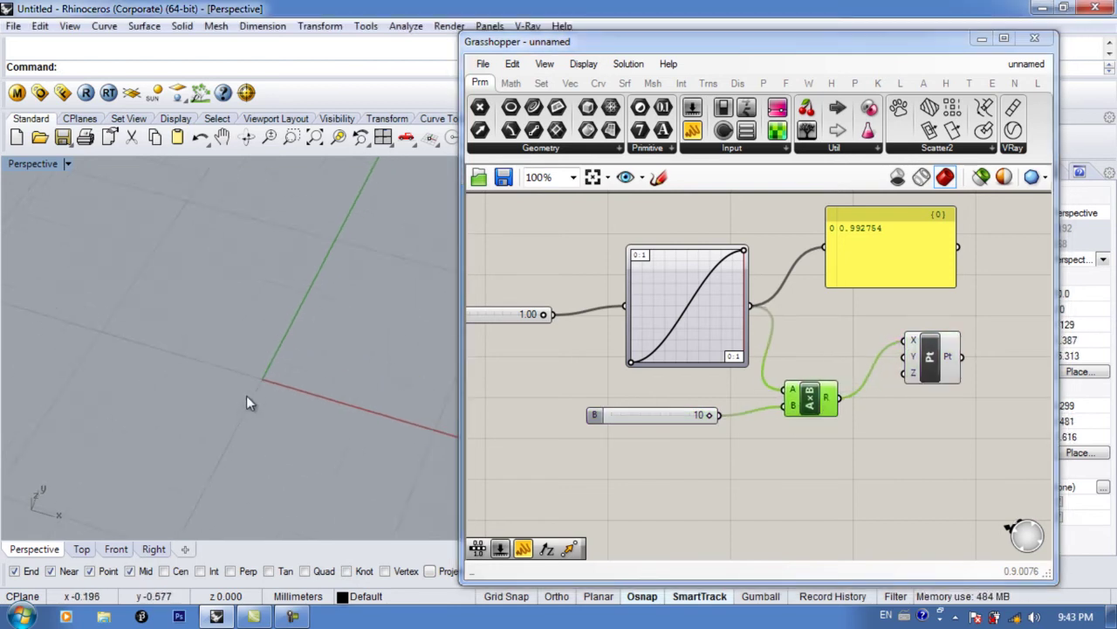
{"action": "right_click_drag", "start_coordinate": [295, 423], "coordinate": [198, 346], "text": "shift"}
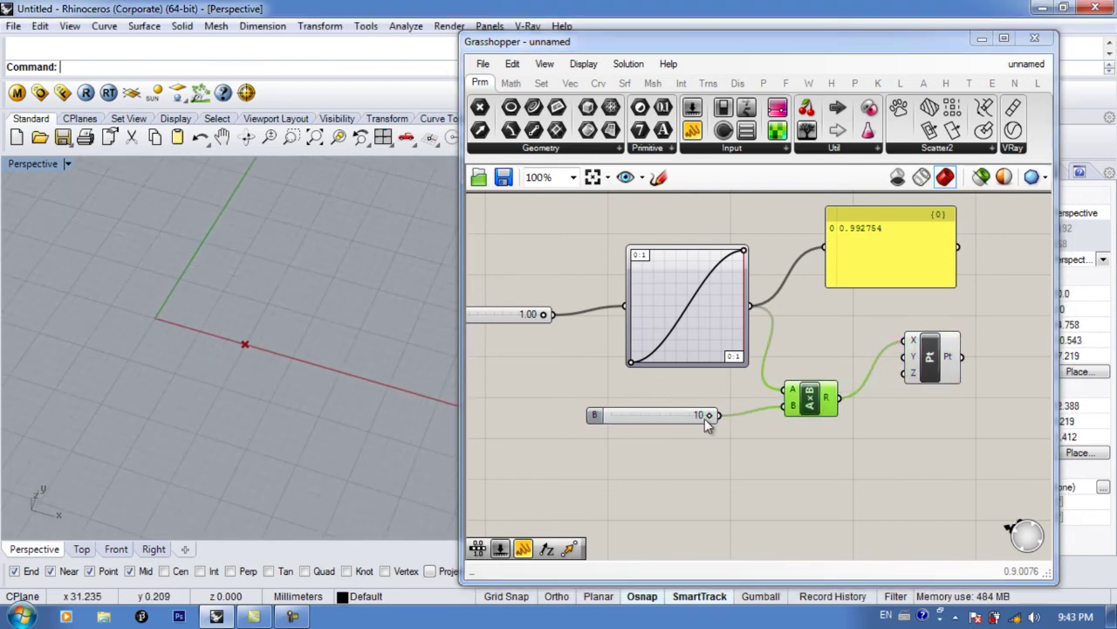
{"action": "left_click_drag", "start_coordinate": [712, 414], "coordinate": [665, 420]}
{"action": "right_click_drag", "start_coordinate": [543, 315], "coordinate": [613, 338]}
{"action": "mouse_move", "coordinate": [613, 338]}
{"action": "left_mouse_down"}
{"action": "mouse_move", "coordinate": [543, 338]}
{"action": "mouse_move", "coordinate": [590, 339]}
{"action": "left_mouse_up"}
{"action": "right_click_drag", "start_coordinate": [652, 362], "coordinate": [571, 377]}
Step: Move the panel and the Construct Point component aside and attach a second Panel to the multiplication's output
{"action": "left_click", "coordinate": [806, 297]}
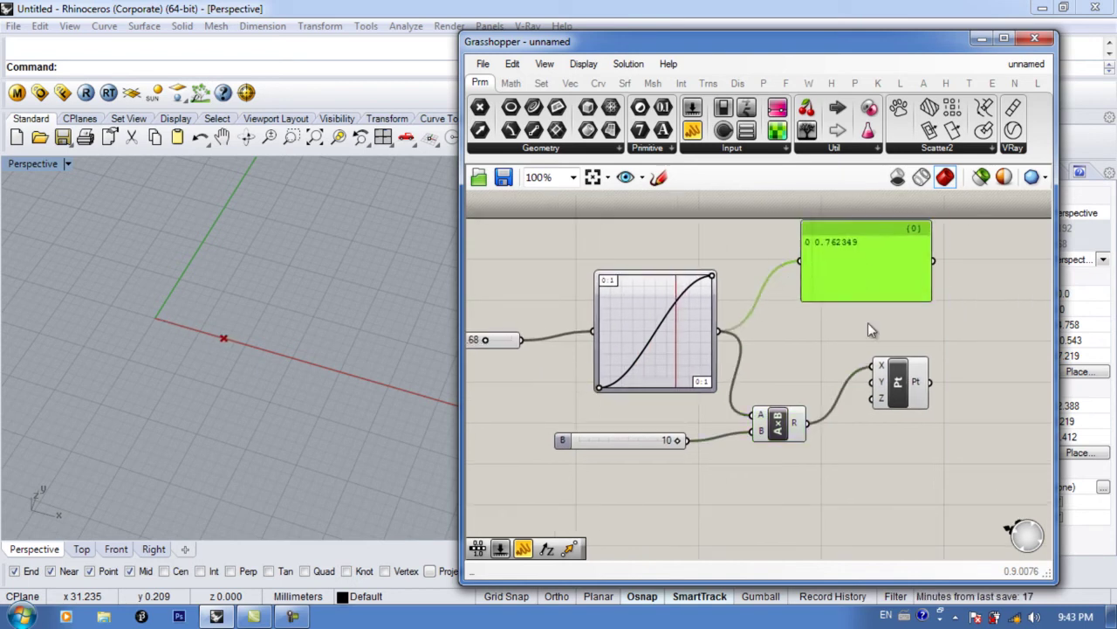
{"action": "left_click_drag", "start_coordinate": [887, 383], "coordinate": [949, 411]}
{"action": "left_click_drag", "start_coordinate": [838, 279], "coordinate": [941, 320]}
{"action": "left_click_drag", "start_coordinate": [808, 424], "coordinate": [867, 347]}
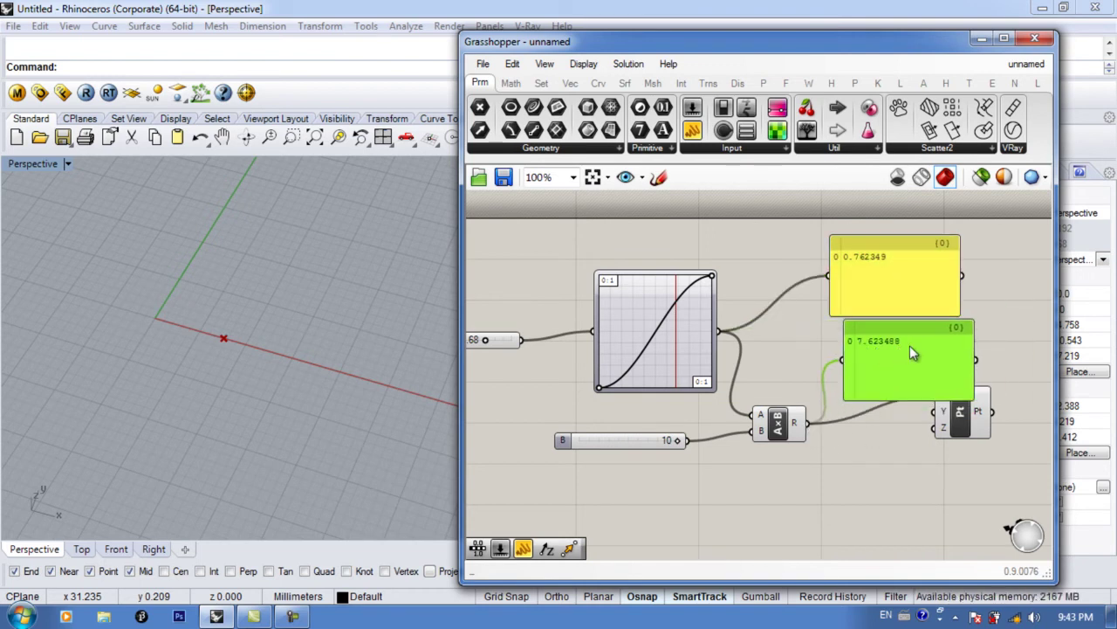
Step: Set the slider feeding the Graph Mapper to 0.87 and shift the Graph Mapper closer to it
{"action": "right_click_drag", "start_coordinate": [618, 384], "coordinate": [685, 382]}
{"action": "mouse_move", "coordinate": [555, 341]}
{"action": "left_mouse_down"}
{"action": "mouse_move", "coordinate": [578, 338]}
{"action": "mouse_move", "coordinate": [568, 338]}
{"action": "left_mouse_up"}
{"action": "left_click_drag", "start_coordinate": [738, 342], "coordinate": [712, 345]}
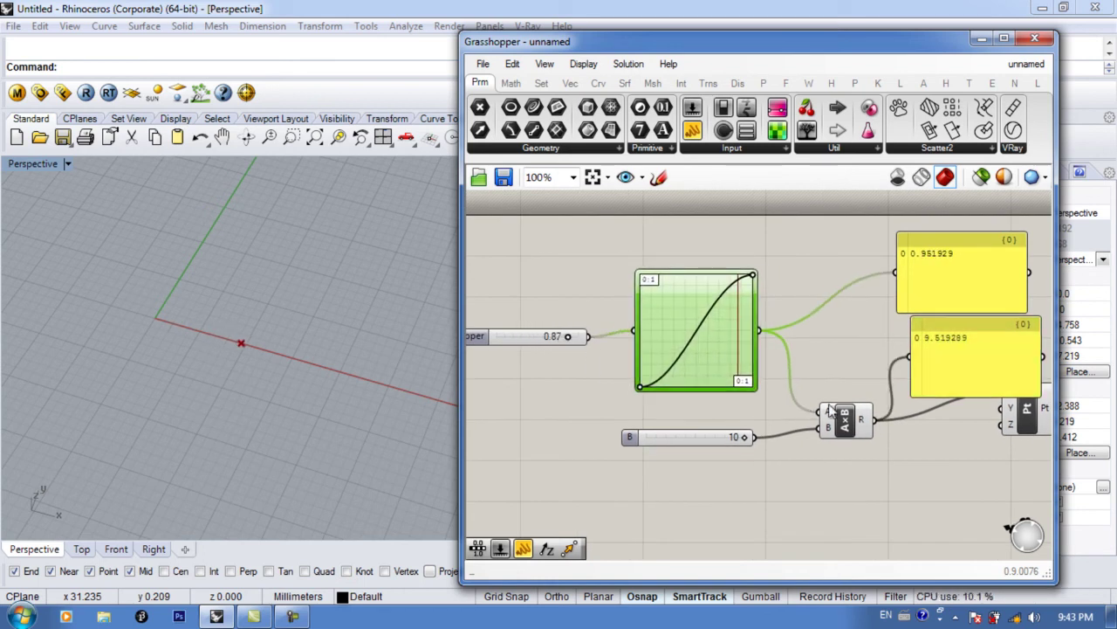
Step: Delete the second Panel attached to the multiplication's output
{"action": "left_click", "coordinate": [847, 424]}
{"action": "right_click_drag", "start_coordinate": [847, 423], "coordinate": [788, 401]}
{"action": "left_click", "coordinate": [941, 355]}
{"action": "key", "text": "Delete"}
{"action": "right_click_drag", "start_coordinate": [820, 364], "coordinate": [850, 354]}
{"action": "right_click_drag", "start_coordinate": [687, 351], "coordinate": [715, 349]}
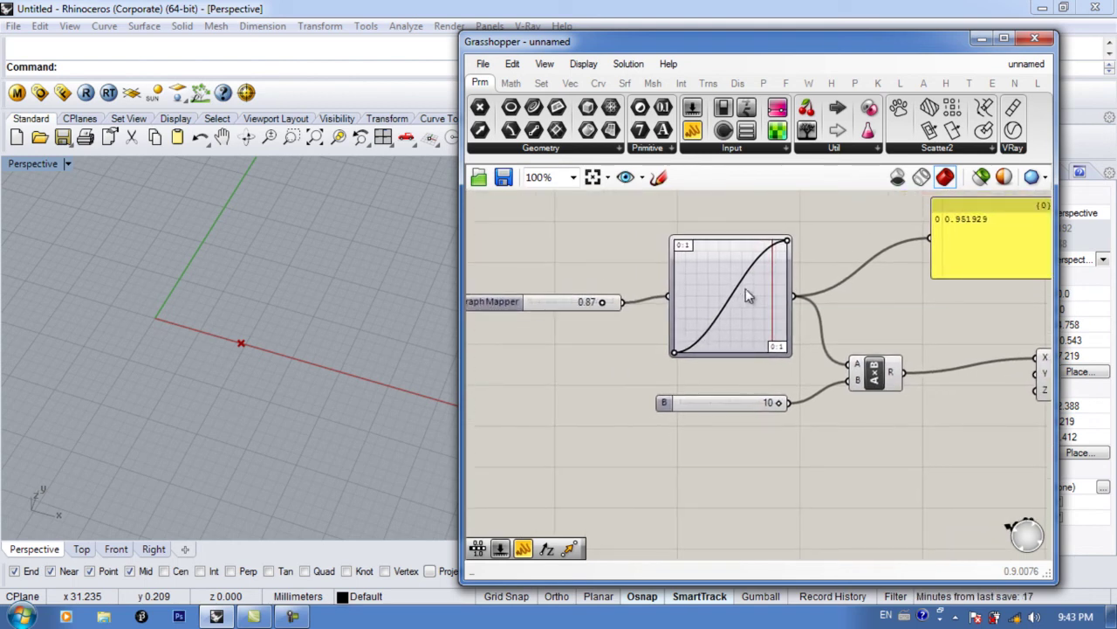
Step: Nudge the Graph Mapper slightly upward
{"action": "right_click_drag", "start_coordinate": [688, 334], "coordinate": [693, 302]}
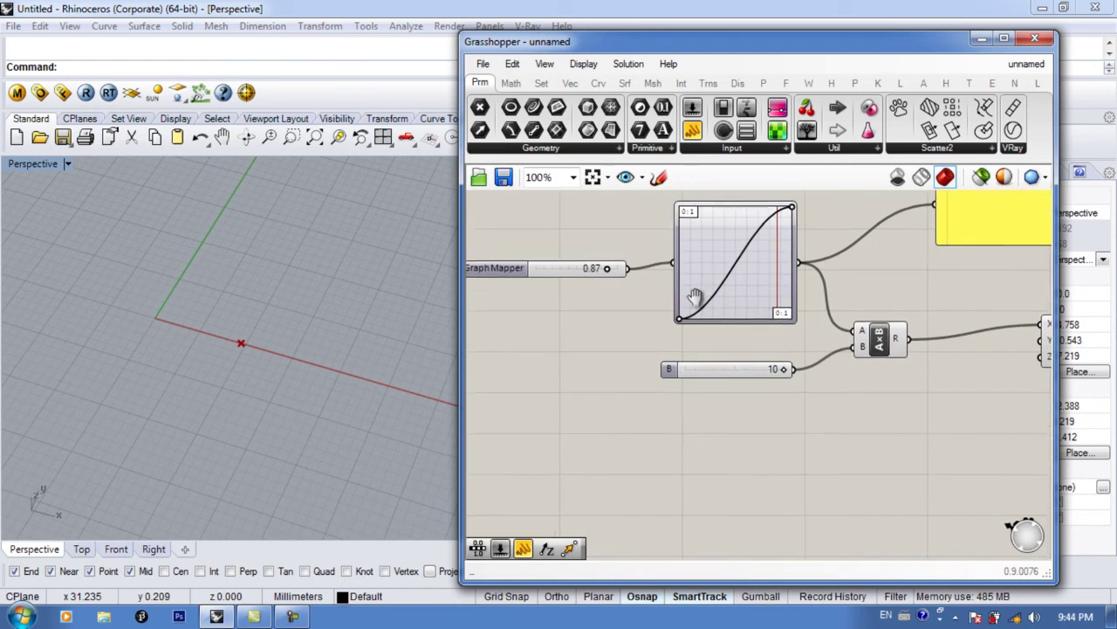
{"action": "scroll", "coordinate": [687, 386], "scroll_direction": "down", "scroll_amount": 1}
{"action": "right_click_drag", "start_coordinate": [704, 384], "coordinate": [711, 382]}
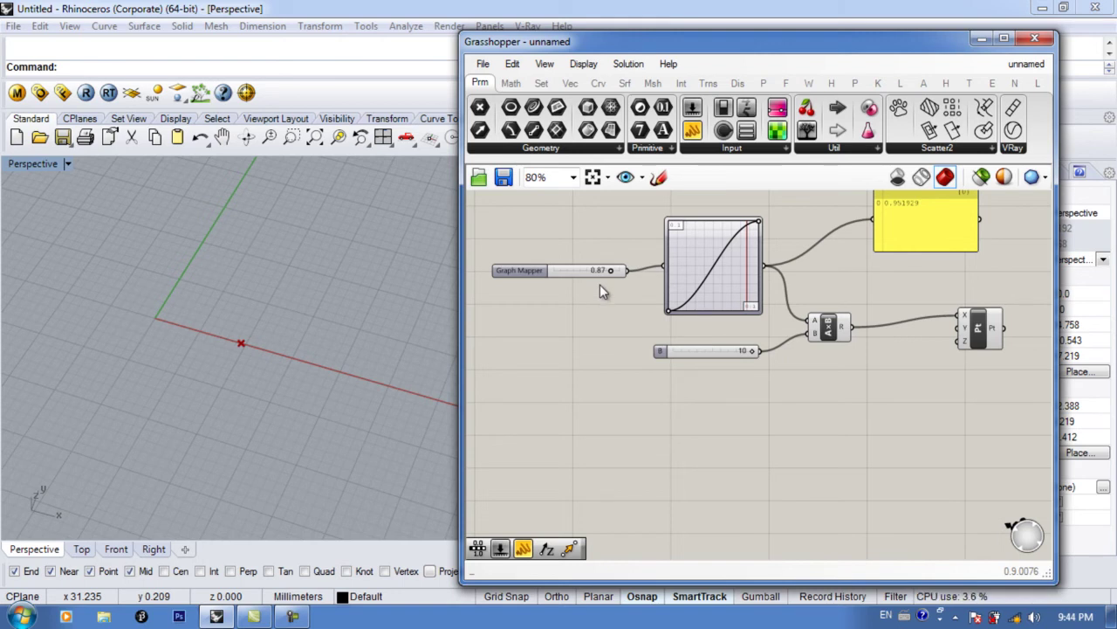
{"action": "left_click_drag", "start_coordinate": [713, 281], "coordinate": [714, 271]}
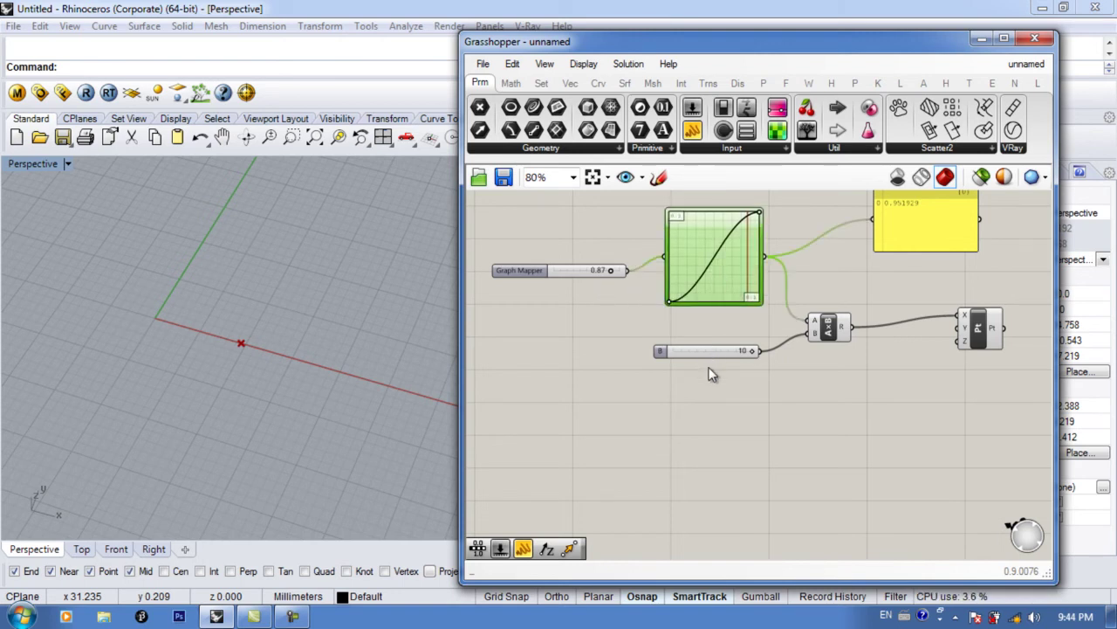
Step: Add a second Construct Point component in the empty area below the existing definition
{"action": "right_click_drag", "start_coordinate": [714, 485], "coordinate": [705, 411]}
{"action": "double_click", "coordinate": [741, 404]}
{"action": "type", "text": "con pt"}
{"action": "key", "text": "Return"}
{"action": "left_click_drag", "start_coordinate": [741, 404], "coordinate": [789, 402]}
{"action": "right_click_drag", "start_coordinate": [727, 394], "coordinate": [738, 416]}
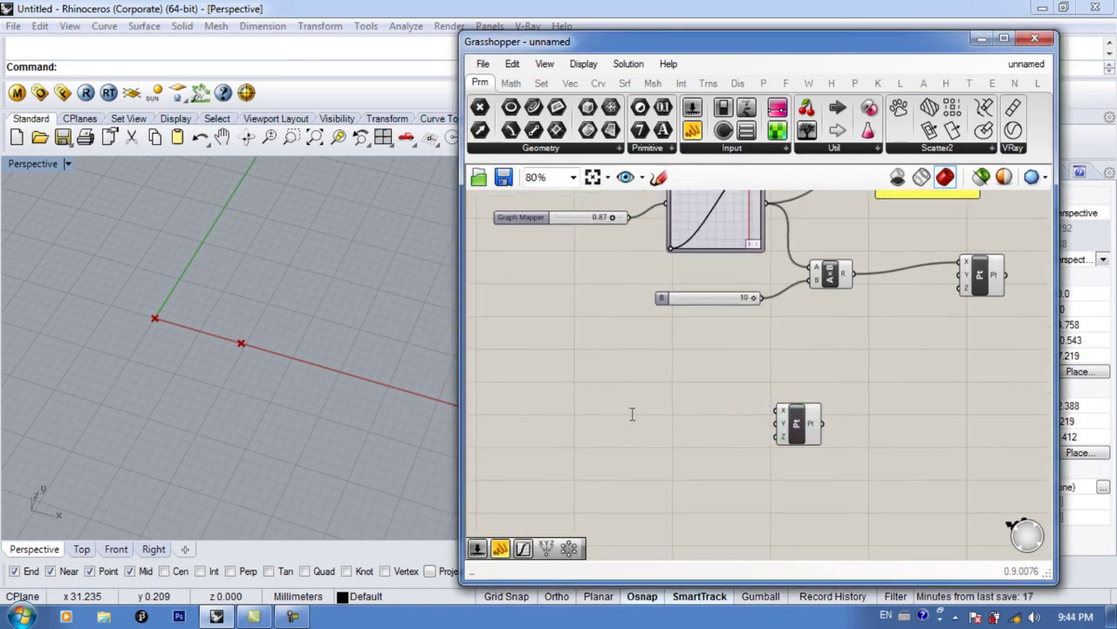
Step: Add a Range component beside the new Construct Point component, on its input side
{"action": "double_click", "coordinate": [633, 417]}
{"action": "type", "text": "range"}
{"action": "key", "text": "Return"}
{"action": "mouse_move", "coordinate": [632, 416]}
{"action": "left_mouse_down"}
{"action": "mouse_move", "coordinate": [645, 426]}
{"action": "mouse_move", "coordinate": [647, 415]}
{"action": "left_mouse_up"}
Step: Add two integer sliders set to 20 and wire them to the Range component's Domain and Steps inputs
{"action": "double_click", "coordinate": [548, 424]}
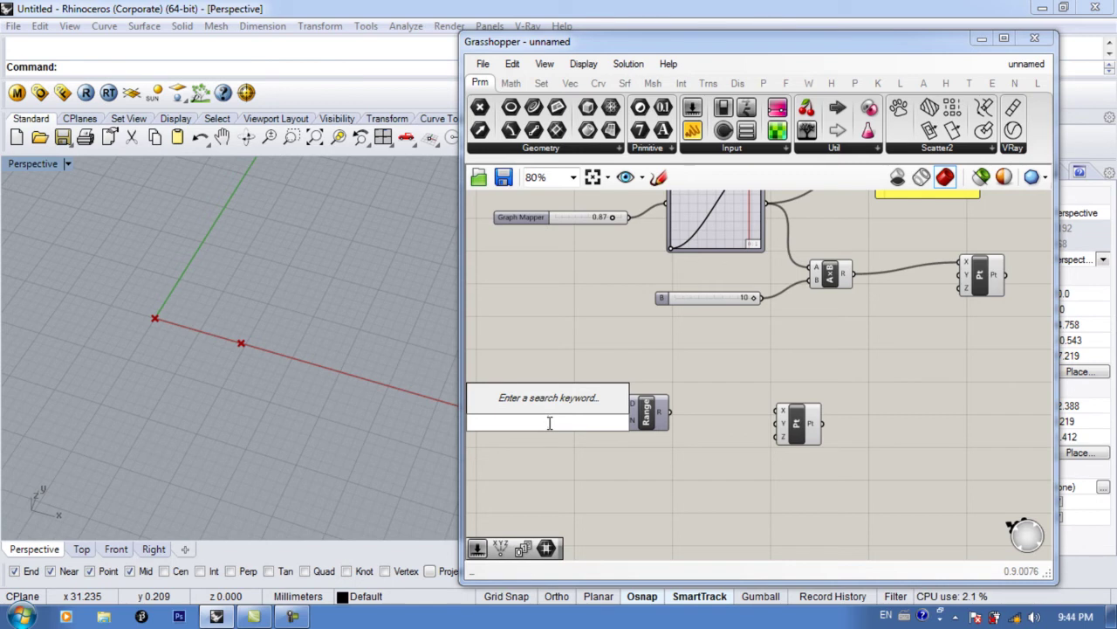
{"action": "type", "text": "10<"}
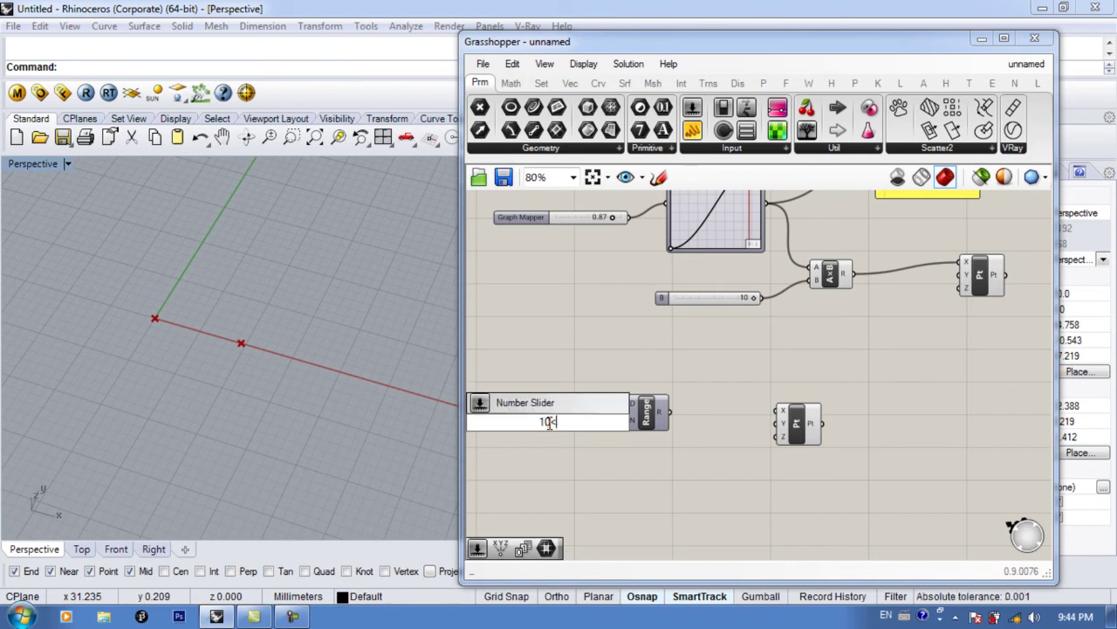
{"action": "type", "text": "20<30"}
{"action": "key", "text": "Return"}
{"action": "mouse_move", "coordinate": [556, 425]}
{"action": "left_mouse_down"}
{"action": "mouse_move", "coordinate": [551, 402]}
{"action": "mouse_move", "coordinate": [509, 405]}
{"action": "mouse_move", "coordinate": [607, 405]}
{"action": "mouse_move", "coordinate": [544, 415]}
{"action": "mouse_move", "coordinate": [626, 403]}
{"action": "mouse_move", "coordinate": [568, 384]}
{"action": "mouse_move", "coordinate": [569, 425]}
{"action": "left_mouse_up"}
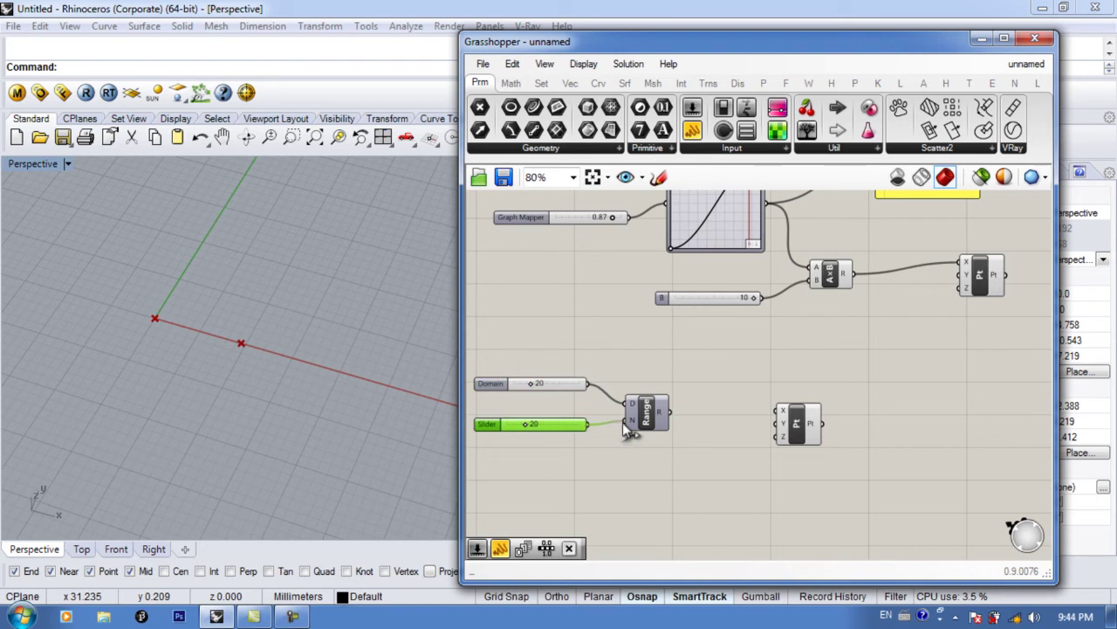
Step: Set the Steps slider to 17 and wire the Range output to the new Construct Point's X input
{"action": "left_click_drag", "start_coordinate": [648, 425], "coordinate": [655, 419]}
{"action": "left_click_drag", "start_coordinate": [574, 387], "coordinate": [576, 394]}
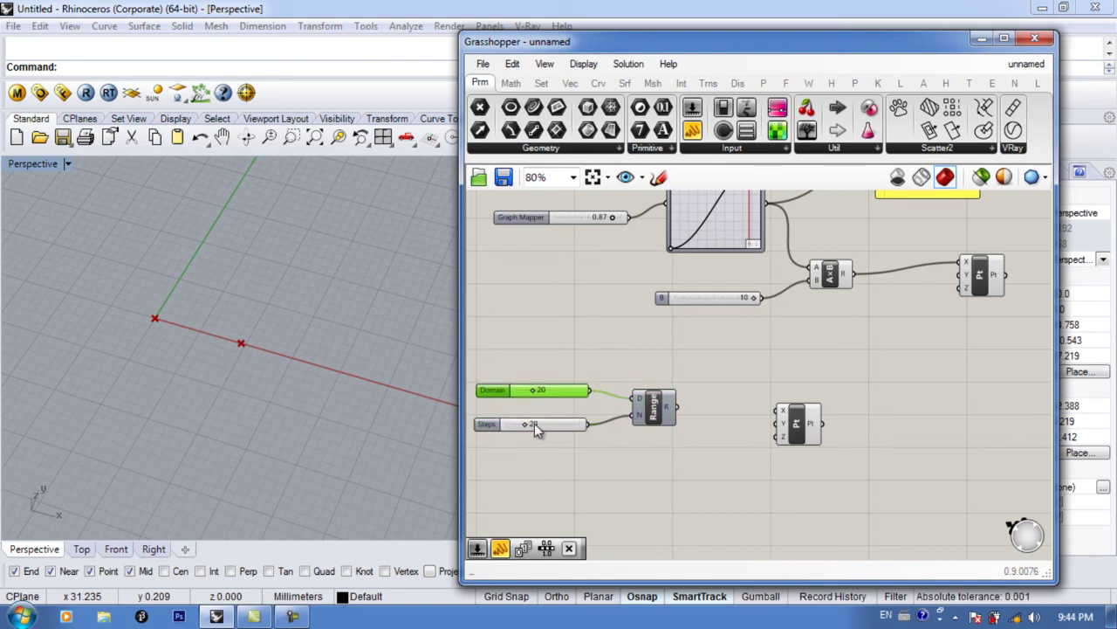
{"action": "left_click_drag", "start_coordinate": [661, 414], "coordinate": [668, 419]}
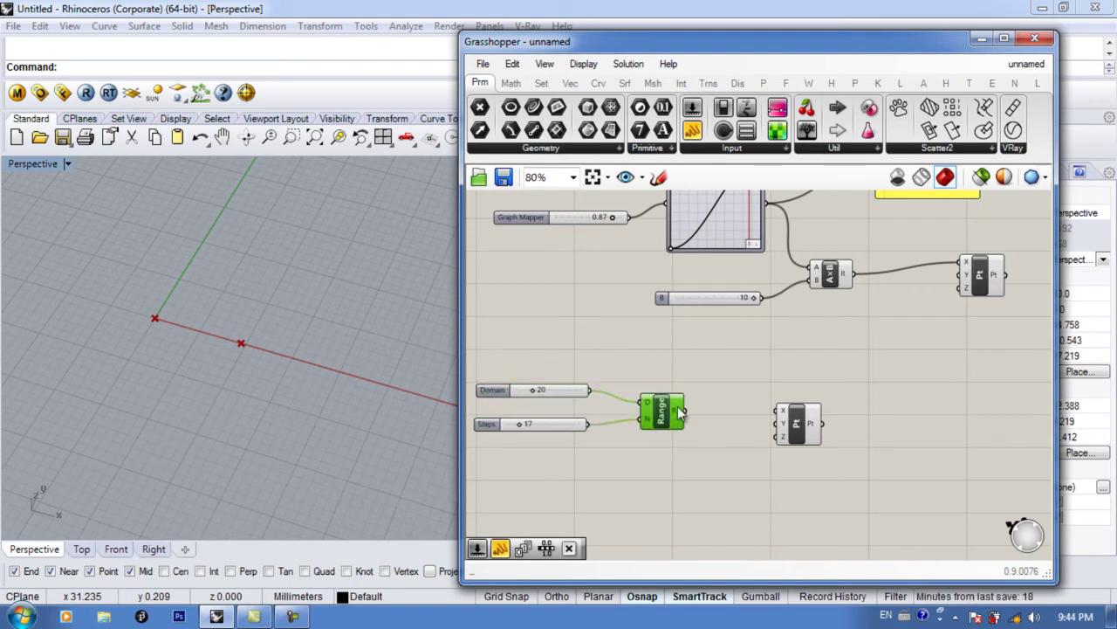
{"action": "left_click_drag", "start_coordinate": [797, 424], "coordinate": [782, 414]}
{"action": "left_click_drag", "start_coordinate": [686, 411], "coordinate": [762, 401]}
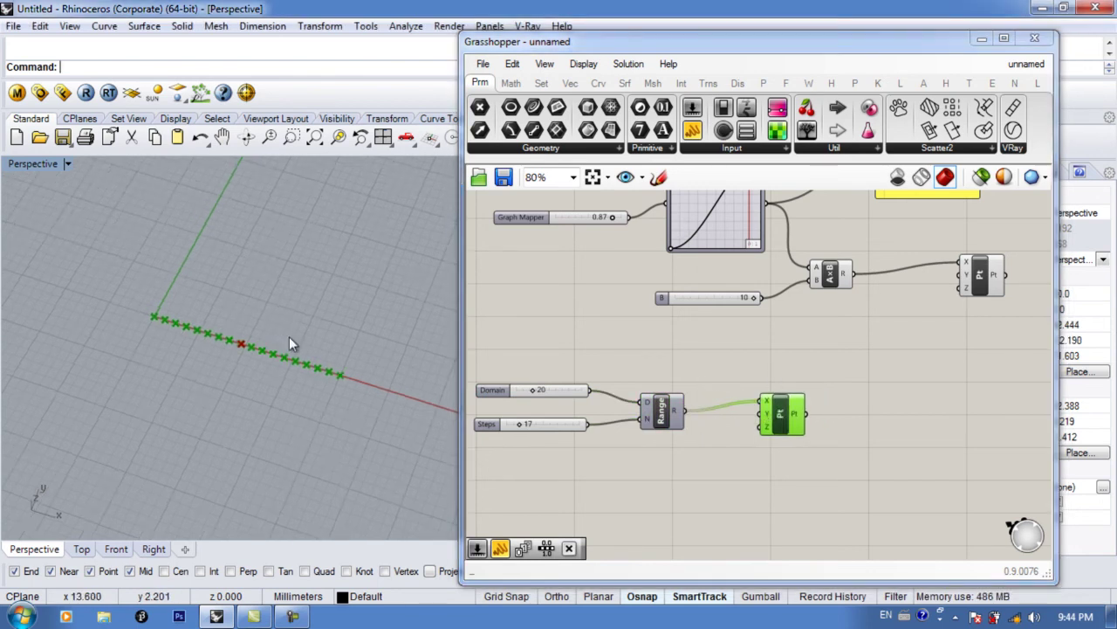
Step: Turn off the viewport preview of the upper multiplication and Construct Point components
{"action": "right_click_drag", "start_coordinate": [691, 302], "coordinate": [687, 359]}
{"action": "scroll", "coordinate": [687, 360], "scroll_direction": "down", "scroll_amount": 2}
{"action": "scroll", "coordinate": [740, 349], "scroll_direction": "up", "scroll_amount": 2}
{"action": "left_click_drag", "start_coordinate": [1001, 273], "coordinate": [716, 377]}
{"action": "middle_click", "coordinate": [931, 332]}
{"action": "left_click", "coordinate": [980, 288]}
Step: Nudge the lower Construct Point component upward and examine the row of points along the X axis
{"action": "scroll", "coordinate": [249, 323], "scroll_direction": "up", "scroll_amount": 2}
{"action": "right_click_drag", "start_coordinate": [248, 323], "coordinate": [289, 356]}
{"action": "left_click_drag", "start_coordinate": [764, 475], "coordinate": [765, 463]}
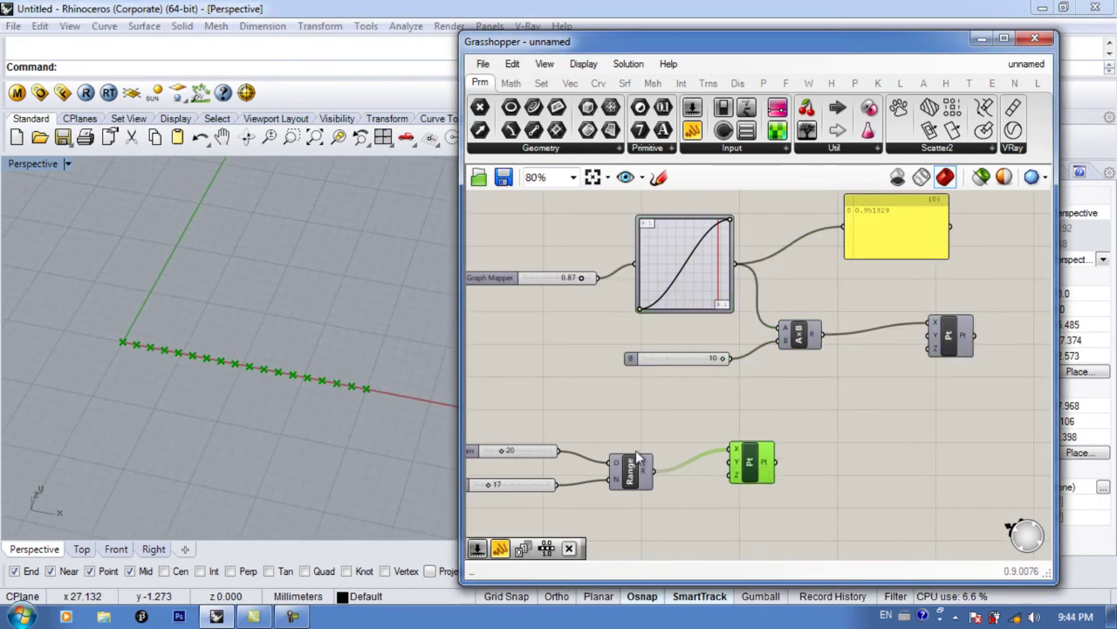
{"action": "right_click_drag", "start_coordinate": [650, 468], "coordinate": [731, 440]}
{"action": "right_click_drag", "start_coordinate": [354, 416], "coordinate": [310, 396]}
{"action": "scroll", "coordinate": [241, 354], "scroll_direction": "up", "scroll_amount": 5}
{"action": "scroll", "coordinate": [257, 357], "scroll_direction": "down", "scroll_amount": 3}
{"action": "right_click_drag", "start_coordinate": [258, 356], "coordinate": [287, 350]}
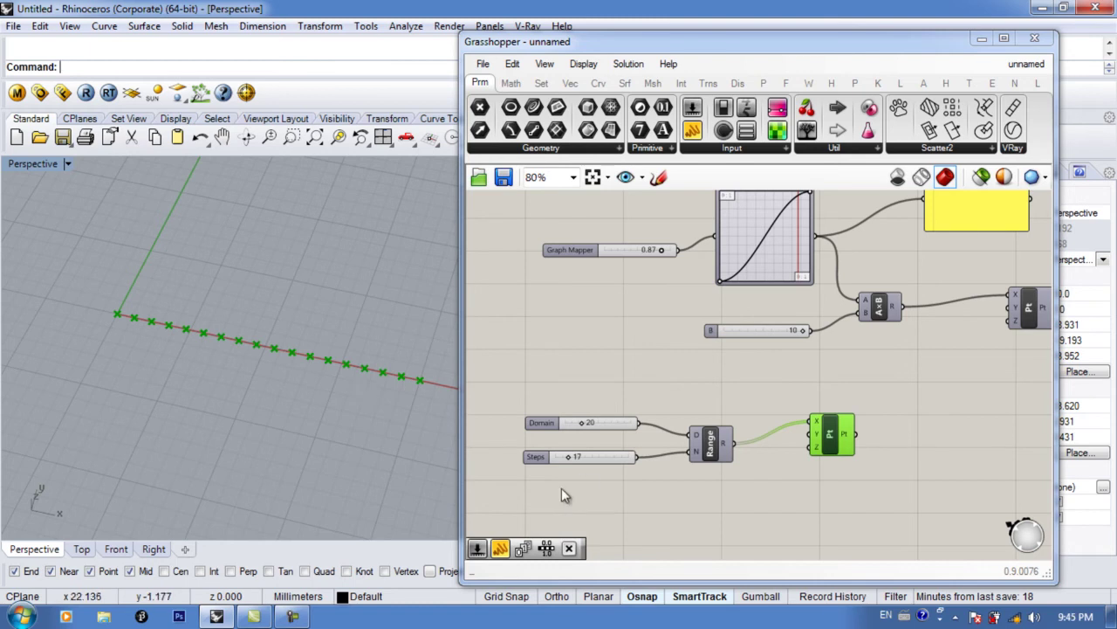
Step: Add a Graph Mapper between the Range output and the lower Construct Point's X input, spacing the components apart
{"action": "left_click_drag", "start_coordinate": [829, 435], "coordinate": [908, 435]}
{"action": "double_click", "coordinate": [824, 454]}
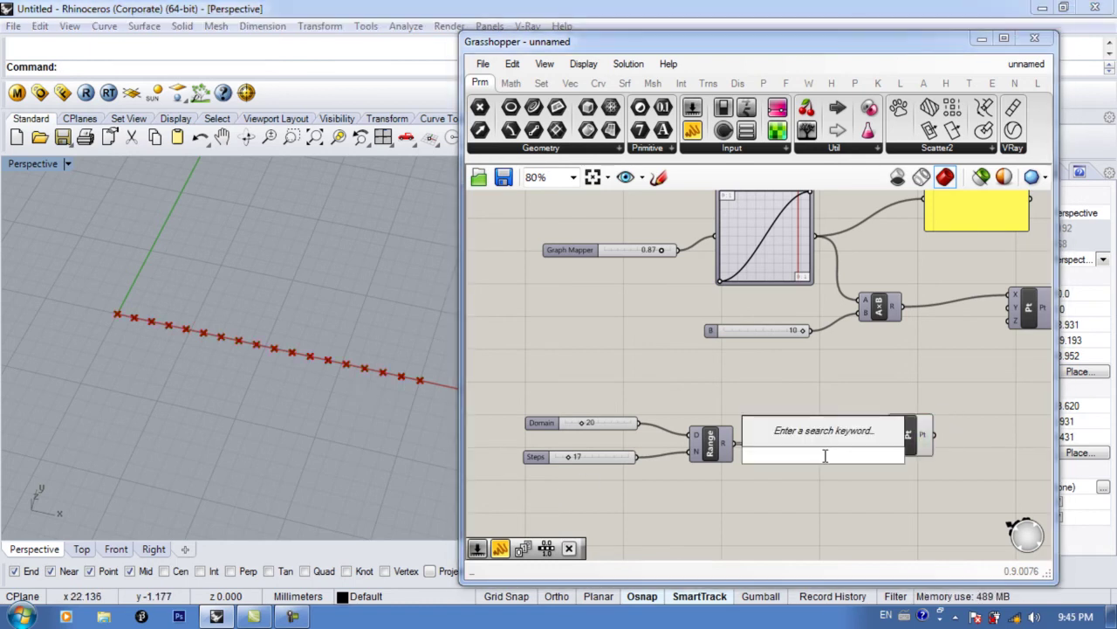
{"action": "type", "text": "graph"}
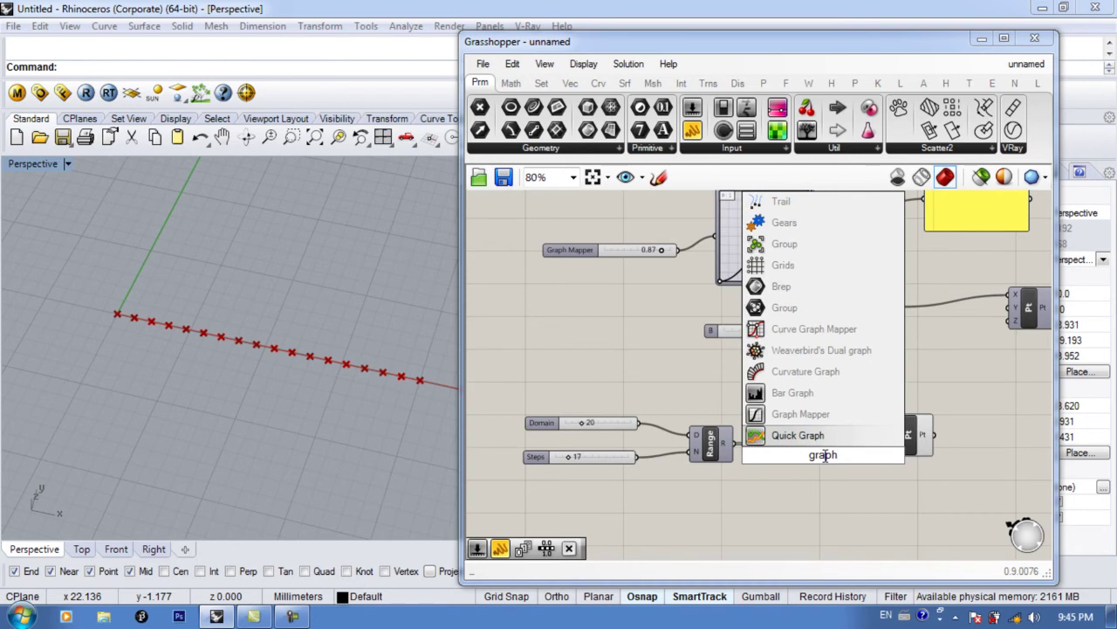
{"action": "key", "text": "Return"}
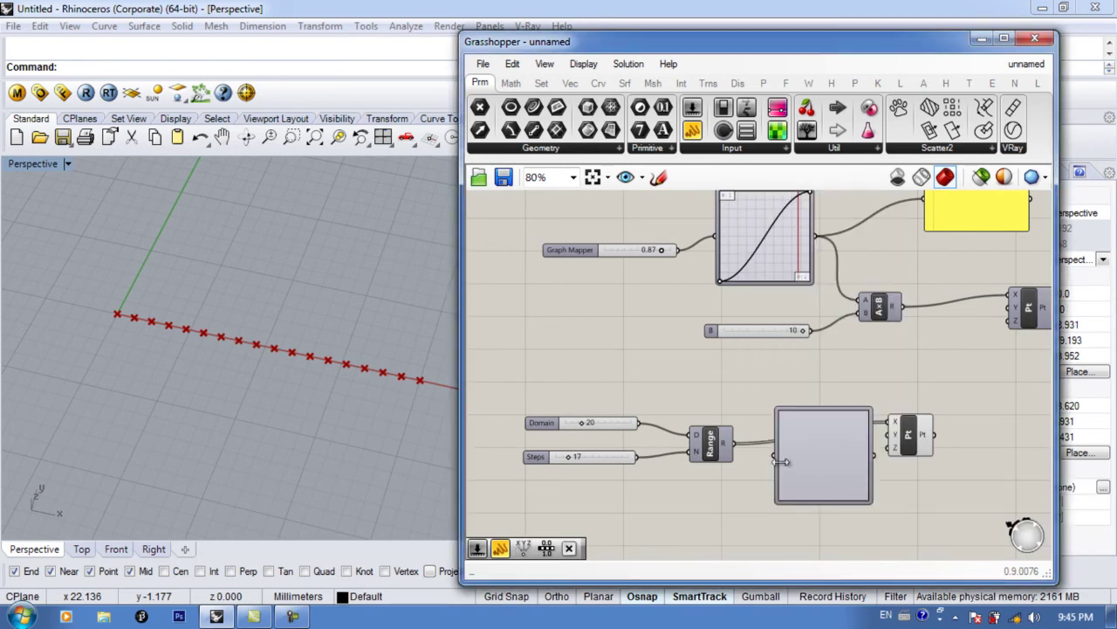
{"action": "left_click_drag", "start_coordinate": [866, 451], "coordinate": [854, 451]}
{"action": "left_click_drag", "start_coordinate": [861, 455], "coordinate": [887, 422]}
{"action": "left_click_drag", "start_coordinate": [908, 441], "coordinate": [946, 436]}
{"action": "left_click_drag", "start_coordinate": [837, 467], "coordinate": [844, 454]}
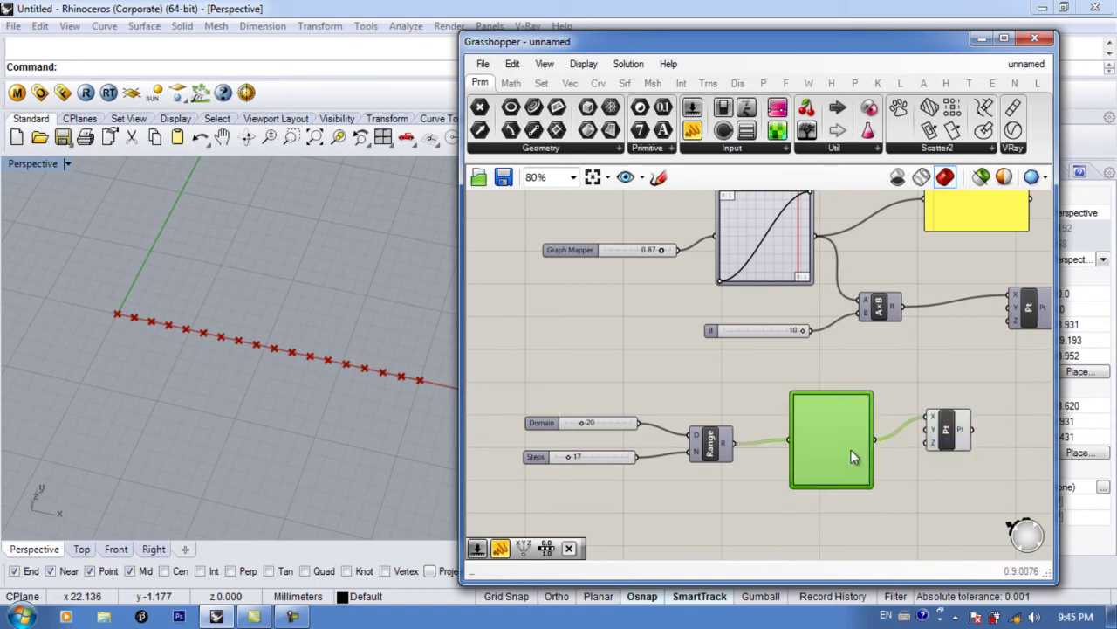
Step: Set the new Graph Mapper's graph type to Sine
{"action": "scroll", "coordinate": [845, 454], "scroll_direction": "up", "scroll_amount": 3}
{"action": "left_click_drag", "start_coordinate": [767, 426], "coordinate": [722, 425]}
{"action": "right_click_drag", "start_coordinate": [810, 425], "coordinate": [793, 411]}
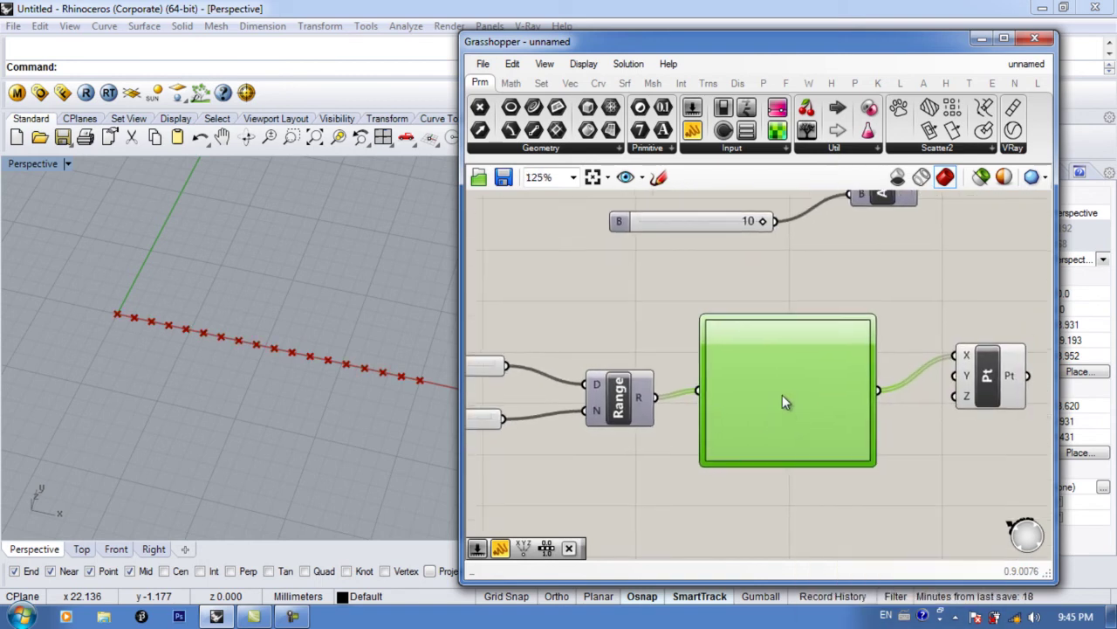
{"action": "right_click", "coordinate": [783, 401]}
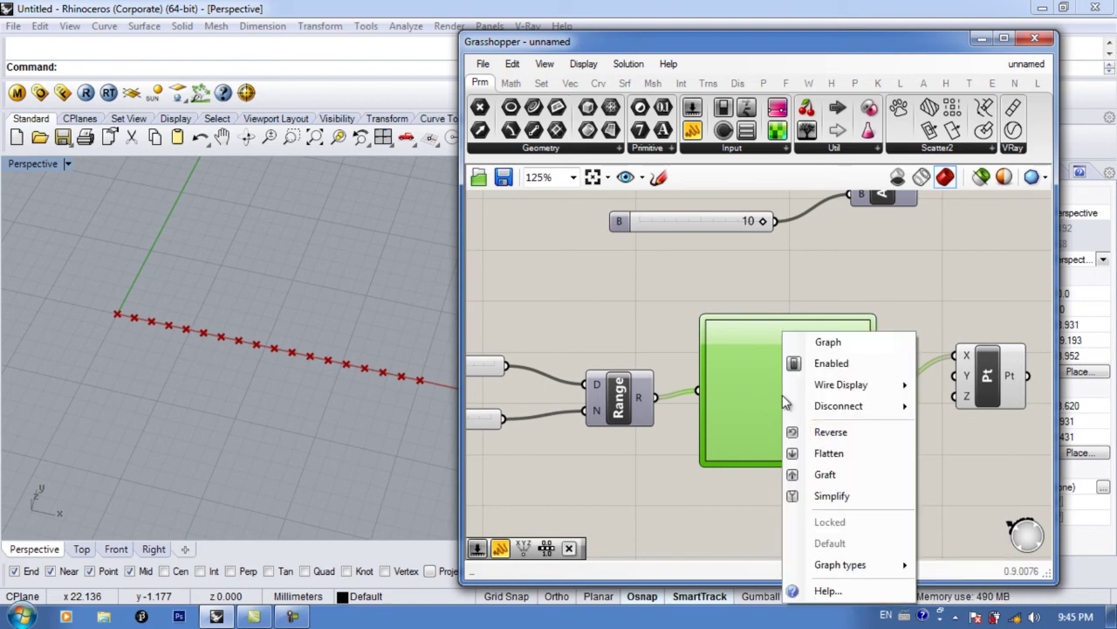
{"action": "mouse_move", "coordinate": [819, 566]}
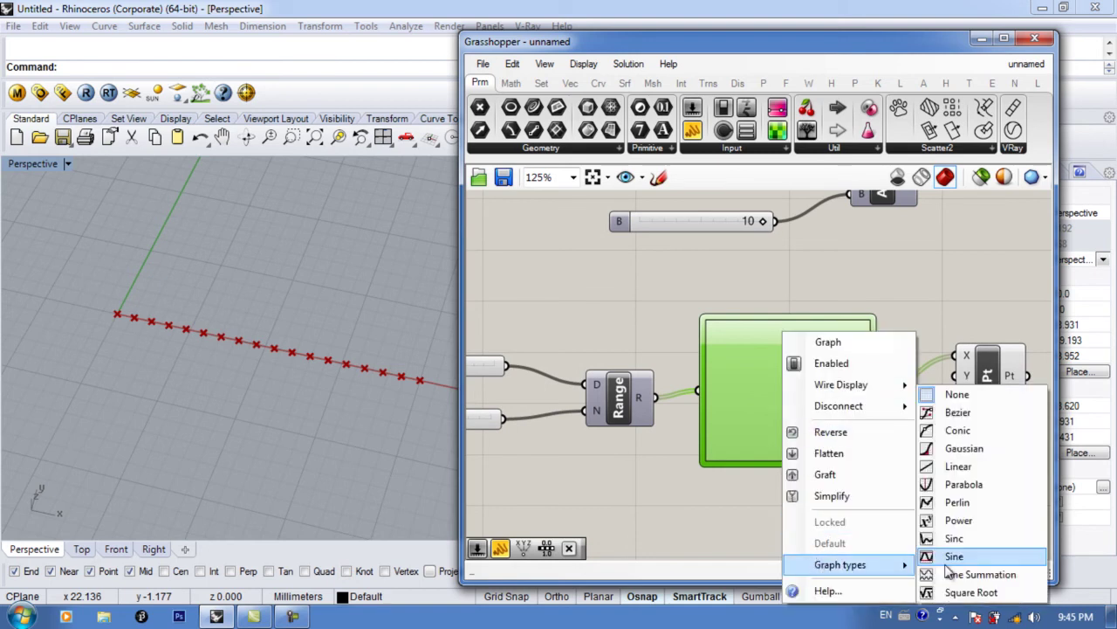
{"action": "left_click", "coordinate": [934, 557]}
Step: Reshape the sine curve by moving its peak handle inward and down, and examine the spacing of the points
{"action": "mouse_move", "coordinate": [870, 322]}
{"action": "left_mouse_down"}
{"action": "mouse_move", "coordinate": [860, 394]}
{"action": "mouse_move", "coordinate": [870, 324]}
{"action": "mouse_move", "coordinate": [873, 362]}
{"action": "mouse_move", "coordinate": [870, 335]}
{"action": "left_mouse_up"}
{"action": "left_click", "coordinate": [123, 349]}
{"action": "scroll", "coordinate": [123, 350], "scroll_direction": "up", "scroll_amount": 8}
{"action": "scroll", "coordinate": [143, 318], "scroll_direction": "up", "scroll_amount": 2}
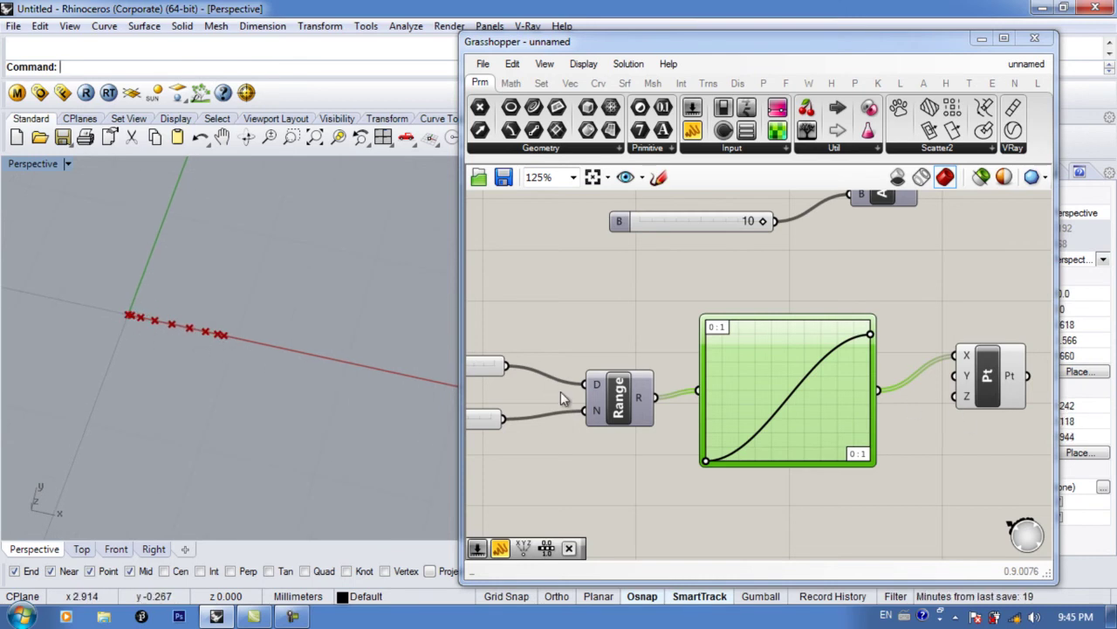
{"action": "left_click_drag", "start_coordinate": [864, 337], "coordinate": [834, 359]}
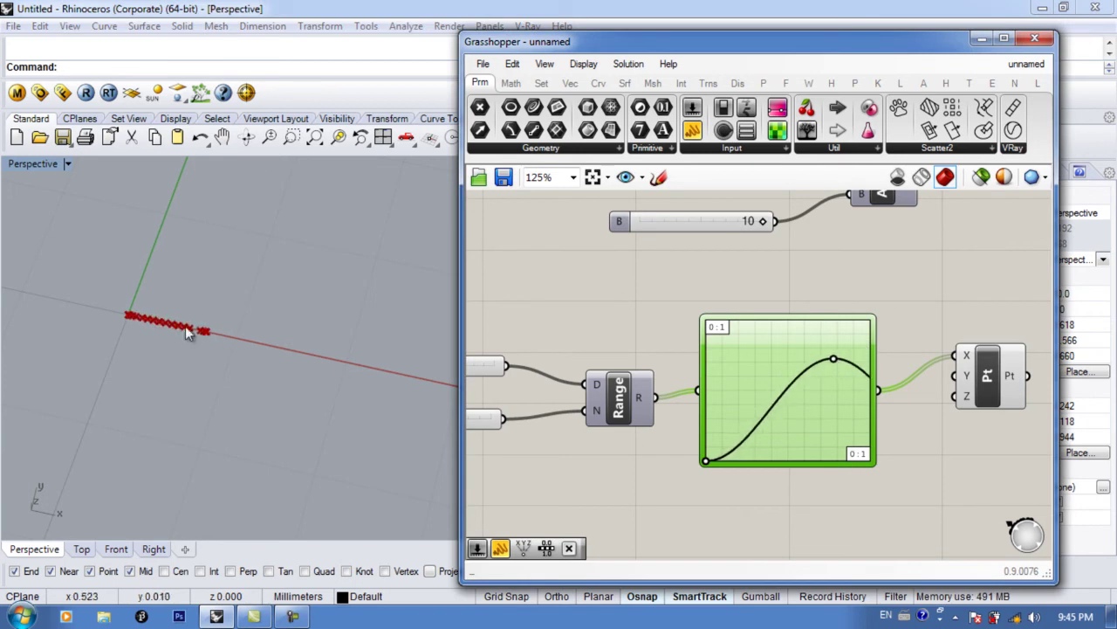
{"action": "left_click_drag", "start_coordinate": [833, 359], "coordinate": [821, 356]}
Step: Add a panel wired to the lower Graph Mapper's output and enlarge it to read the list of remapped values
{"action": "right_click_drag", "start_coordinate": [821, 357], "coordinate": [738, 404]}
{"action": "double_click", "coordinate": [897, 262]}
{"action": "type", "text": "pan"}
{"action": "key", "text": "Return"}
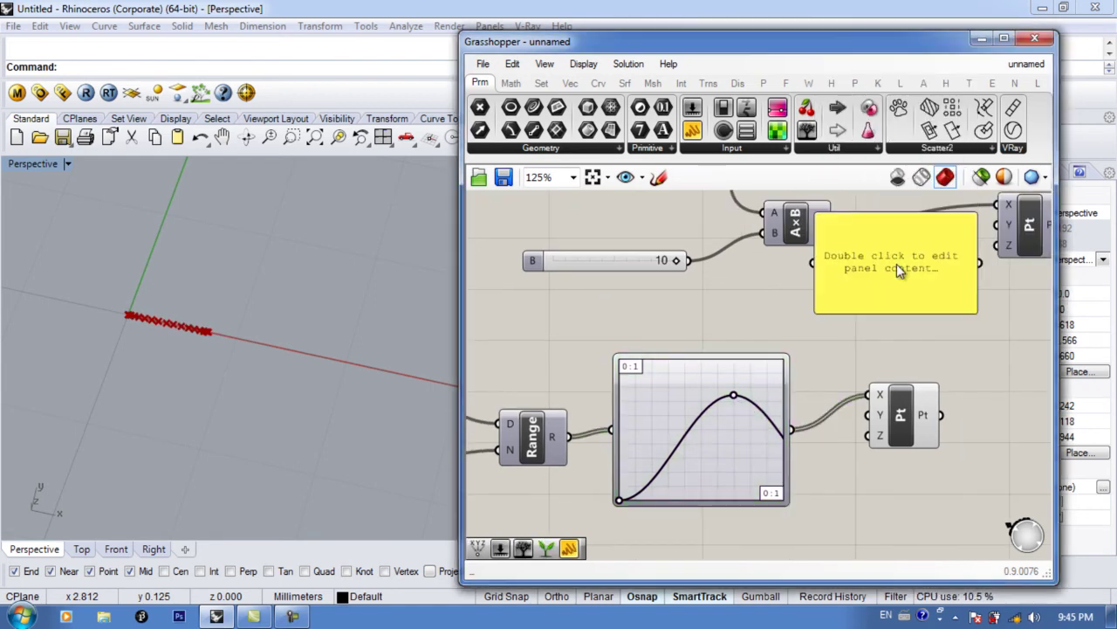
{"action": "left_click_drag", "start_coordinate": [790, 432], "coordinate": [813, 263]}
{"action": "left_click_drag", "start_coordinate": [866, 311], "coordinate": [868, 470]}
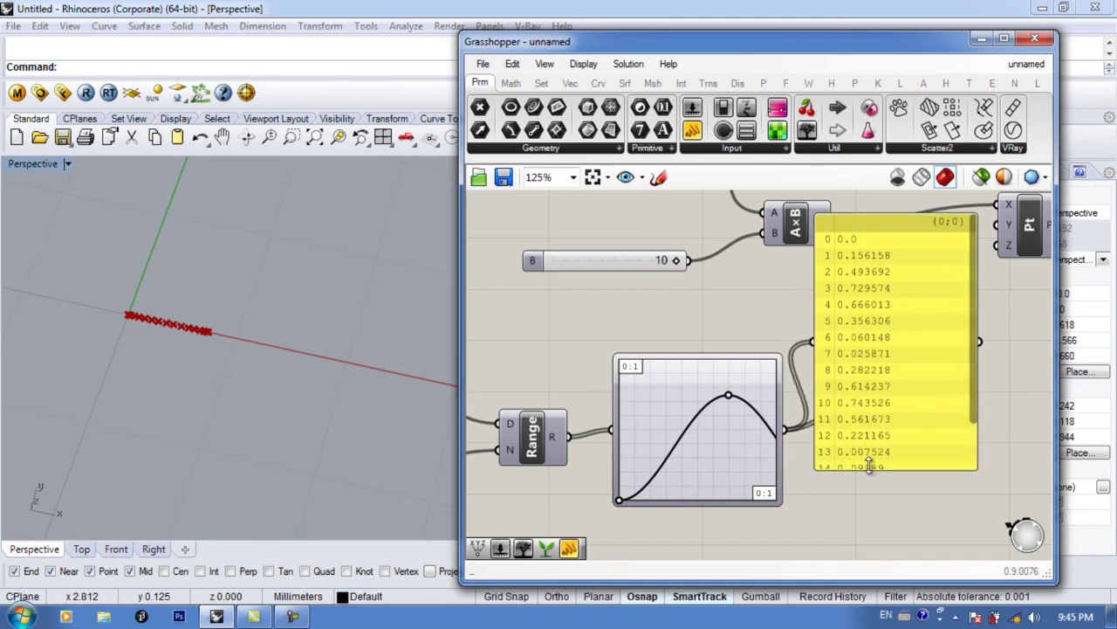
{"action": "left_click_drag", "start_coordinate": [978, 367], "coordinate": [972, 301]}
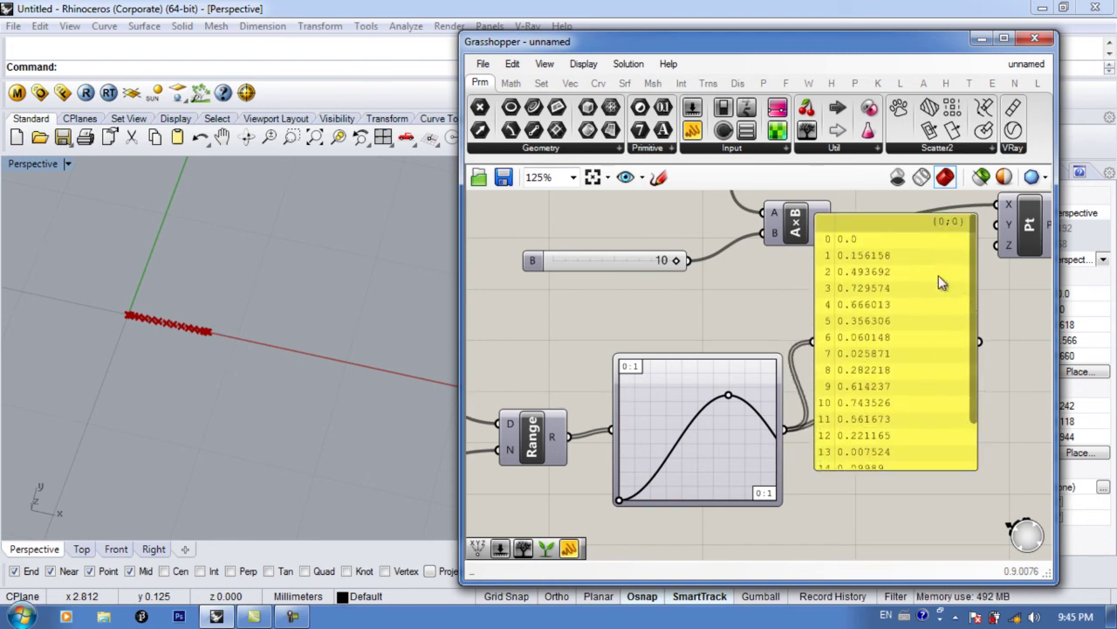
Step: Delete the panel reading the lower Graph Mapper's output
{"action": "left_click", "coordinate": [559, 426]}
{"action": "left_click_drag", "start_coordinate": [522, 423], "coordinate": [524, 415]}
{"action": "left_click", "coordinate": [851, 341]}
{"action": "key", "text": "Delete"}
Step: Rewire the Range output directly to the Construct Point's X input and the Graph Mapper output to its Y input
{"action": "right_click_drag", "start_coordinate": [805, 414], "coordinate": [817, 379]}
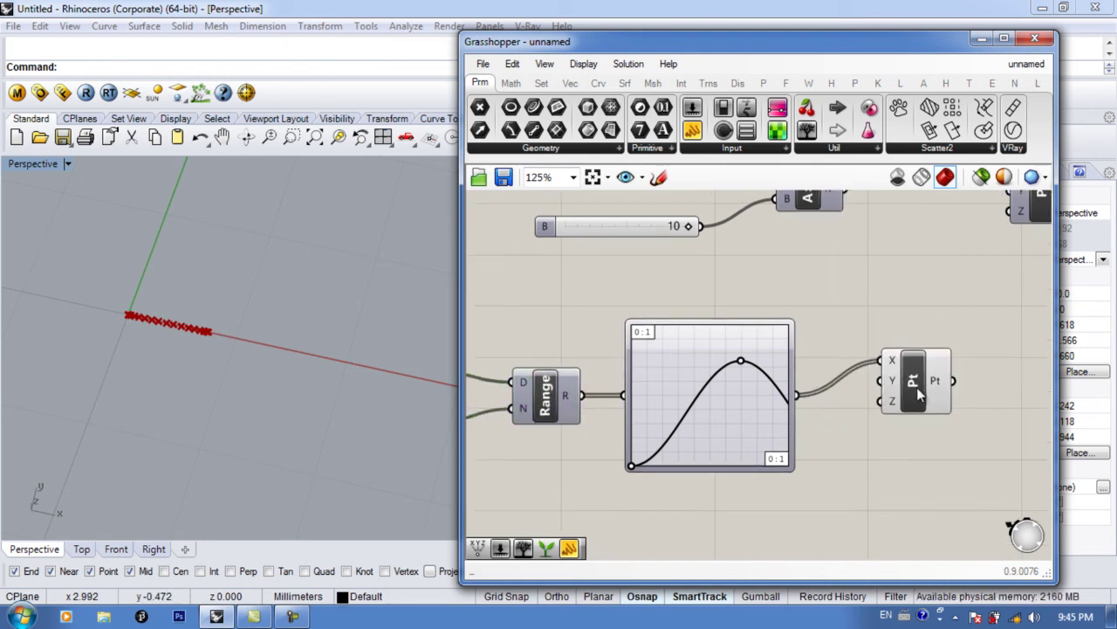
{"action": "left_click_drag", "start_coordinate": [917, 387], "coordinate": [946, 407]}
{"action": "left_click_drag", "start_coordinate": [729, 402], "coordinate": [739, 455]}
{"action": "right_click_drag", "start_coordinate": [739, 456], "coordinate": [718, 413]}
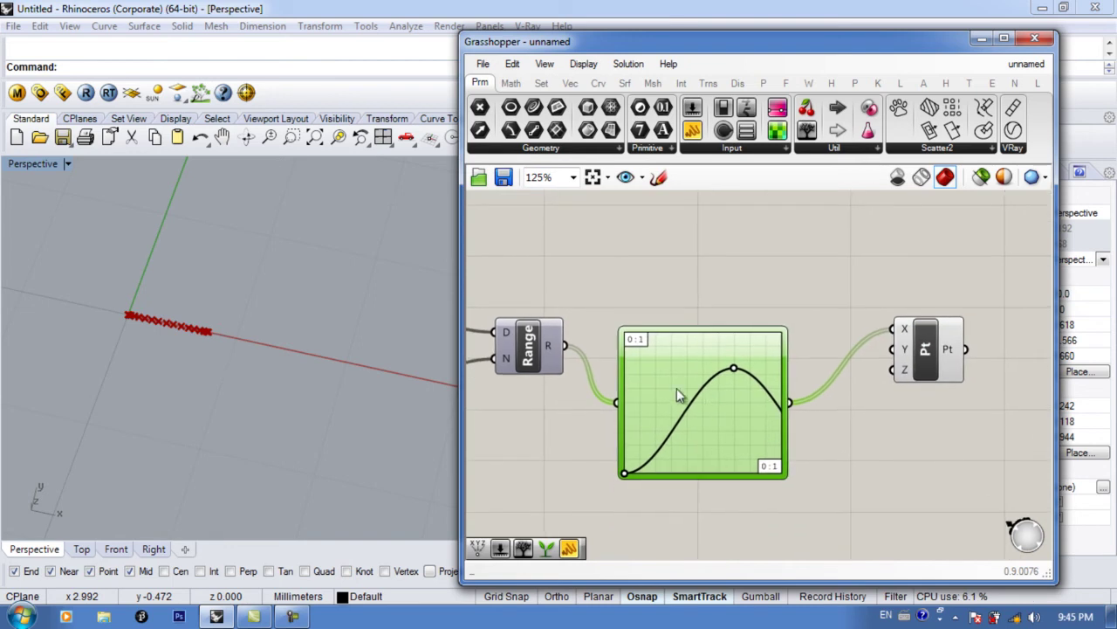
{"action": "left_click_drag", "start_coordinate": [565, 347], "coordinate": [892, 329]}
{"action": "left_click_drag", "start_coordinate": [791, 403], "coordinate": [892, 349]}
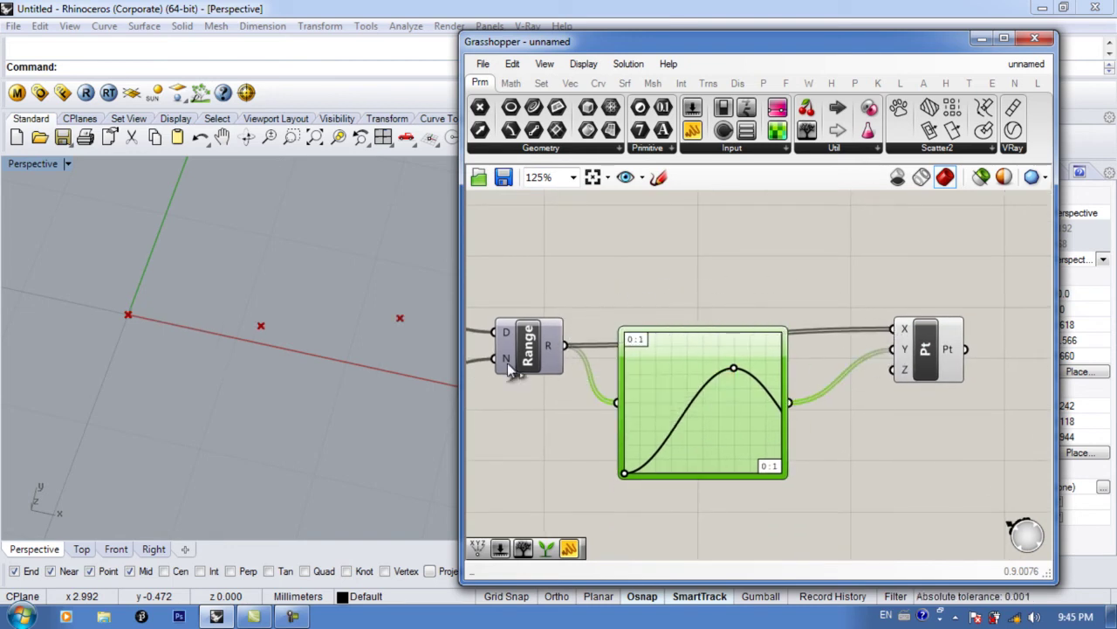
Step: Examine the wave of points in the viewport and nudge the Construct Point and Range components slightly upward
{"action": "scroll", "coordinate": [370, 381], "scroll_direction": "down", "scroll_amount": 12}
{"action": "right_click_drag", "start_coordinate": [454, 395], "coordinate": [240, 360], "text": "shift"}
{"action": "right_click_drag", "start_coordinate": [728, 425], "coordinate": [691, 406]}
{"action": "left_click_drag", "start_coordinate": [709, 422], "coordinate": [709, 427]}
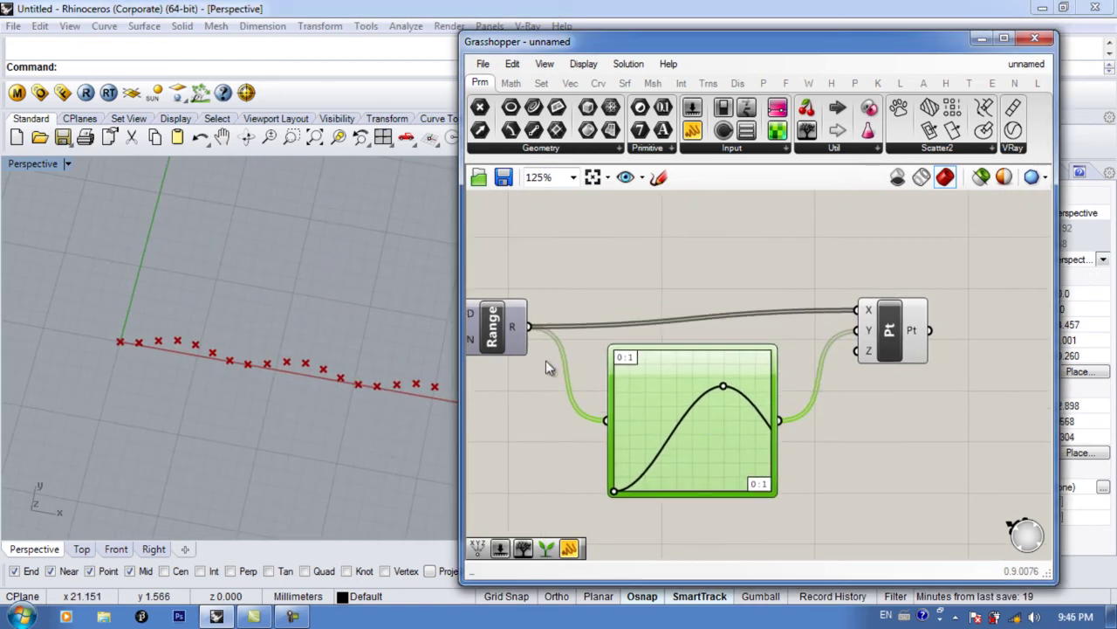
{"action": "left_click_drag", "start_coordinate": [895, 329], "coordinate": [897, 325]}
{"action": "left_click_drag", "start_coordinate": [495, 334], "coordinate": [503, 319]}
Step: Set the Domain slider to 21 and the Steps slider to 27
{"action": "right_click_drag", "start_coordinate": [370, 378], "coordinate": [360, 370]}
{"action": "right_click_drag", "start_coordinate": [603, 406], "coordinate": [787, 387]}
{"action": "scroll", "coordinate": [604, 399], "scroll_direction": "down", "scroll_amount": 3}
{"action": "scroll", "coordinate": [739, 400], "scroll_direction": "up", "scroll_amount": 2}
{"action": "mouse_move", "coordinate": [521, 299]}
{"action": "left_mouse_down"}
{"action": "mouse_move", "coordinate": [534, 294]}
{"action": "mouse_move", "coordinate": [513, 298]}
{"action": "left_mouse_up"}
{"action": "left_click_drag", "start_coordinate": [504, 339], "coordinate": [526, 340]}
{"action": "left_click_drag", "start_coordinate": [513, 298], "coordinate": [523, 297]}
Step: Change the Graph Mapper's graph type to Sinc and examine the resulting points in the viewport
{"action": "right_click_drag", "start_coordinate": [817, 393], "coordinate": [761, 388]}
{"action": "right_click", "coordinate": [760, 389]}
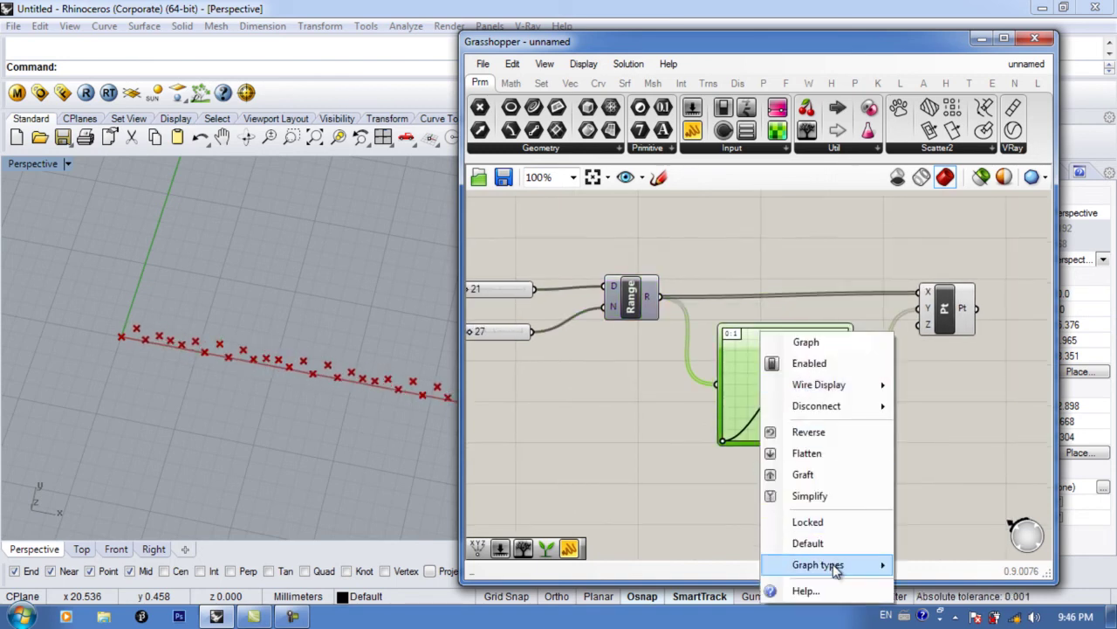
{"action": "mouse_move", "coordinate": [838, 565]}
{"action": "left_click", "coordinate": [930, 540]}
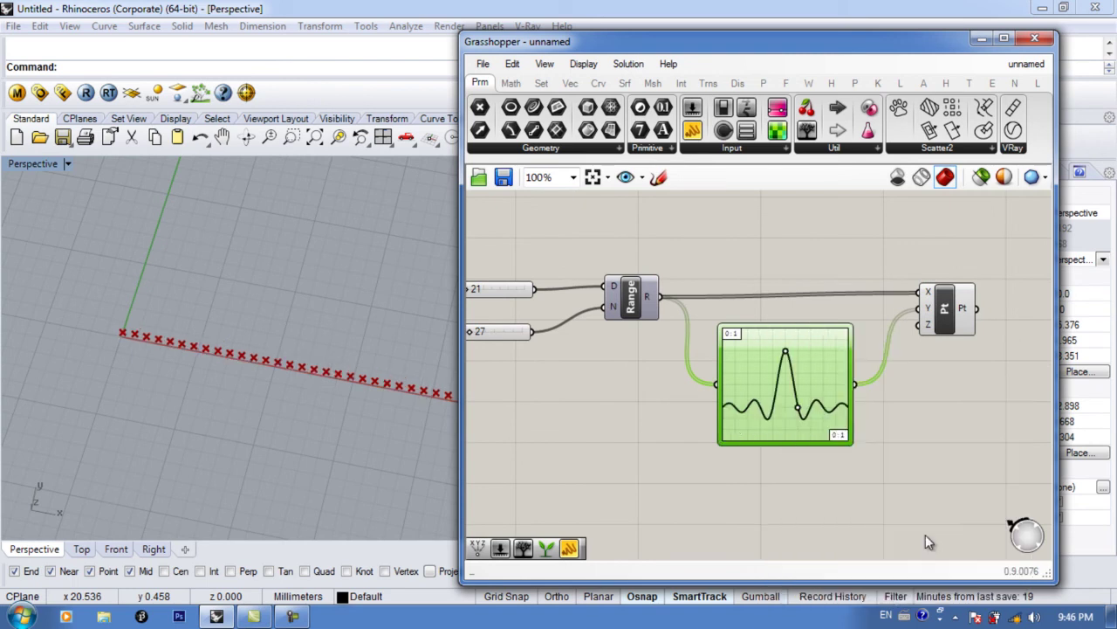
{"action": "left_click", "coordinate": [305, 403]}
{"action": "scroll", "coordinate": [294, 408], "scroll_direction": "down", "scroll_amount": 2}
{"action": "scroll", "coordinate": [297, 387], "scroll_direction": "up", "scroll_amount": 6}
{"action": "mouse_move", "coordinate": [306, 386]}
{"action": "right_mouse_down"}
{"action": "mouse_move", "coordinate": [307, 286]}
{"action": "mouse_move", "coordinate": [306, 401]}
{"action": "right_mouse_up"}
Step: Set the Domain slider to 12 and the Steps slider to 26
{"action": "right_click_drag", "start_coordinate": [517, 362], "coordinate": [646, 354]}
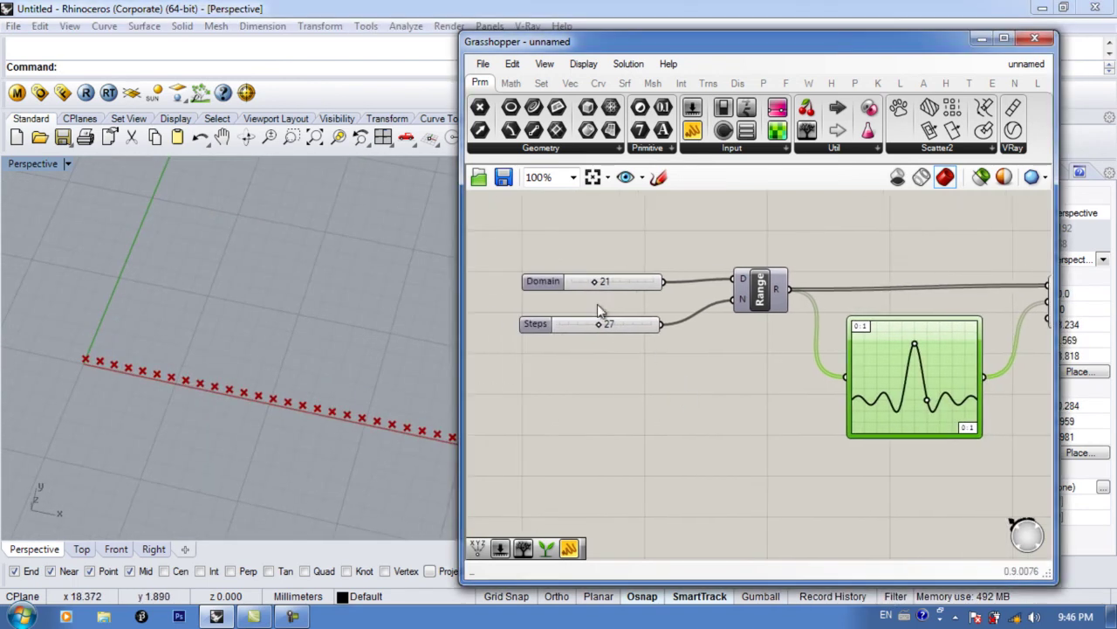
{"action": "left_click_drag", "start_coordinate": [593, 288], "coordinate": [578, 288]}
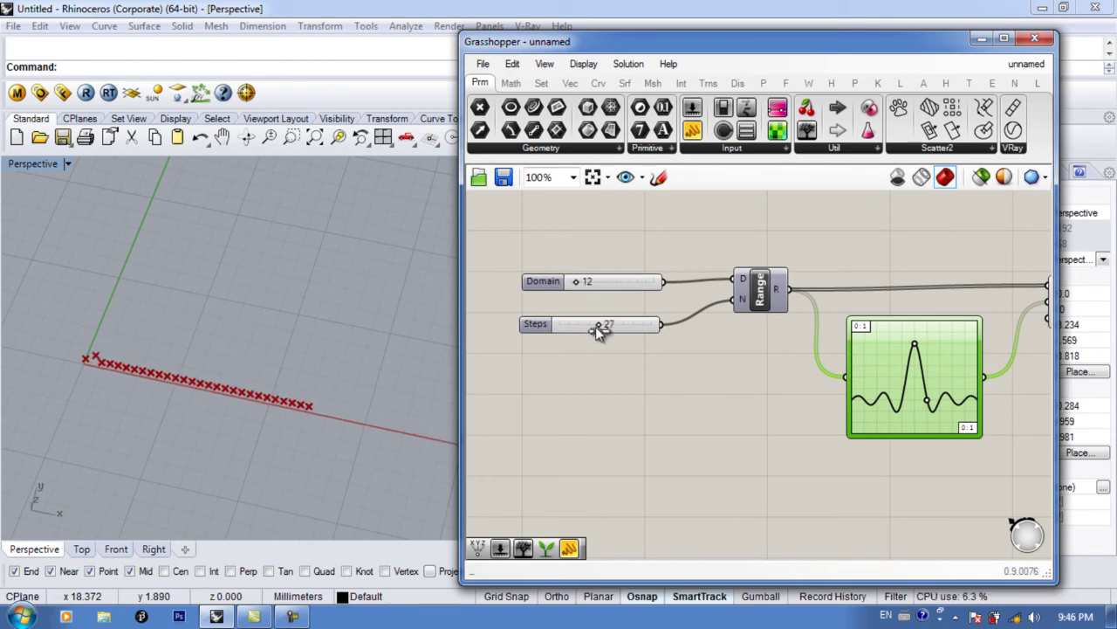
{"action": "left_click_drag", "start_coordinate": [583, 332], "coordinate": [593, 332]}
Step: Add a Multiplication component beside the Graph Mapper and wire the mapper's output to its A input
{"action": "right_click_drag", "start_coordinate": [922, 411], "coordinate": [794, 411]}
{"action": "left_click_drag", "start_coordinate": [798, 404], "coordinate": [797, 402]}
{"action": "left_click", "coordinate": [939, 321]}
{"action": "double_click", "coordinate": [932, 390]}
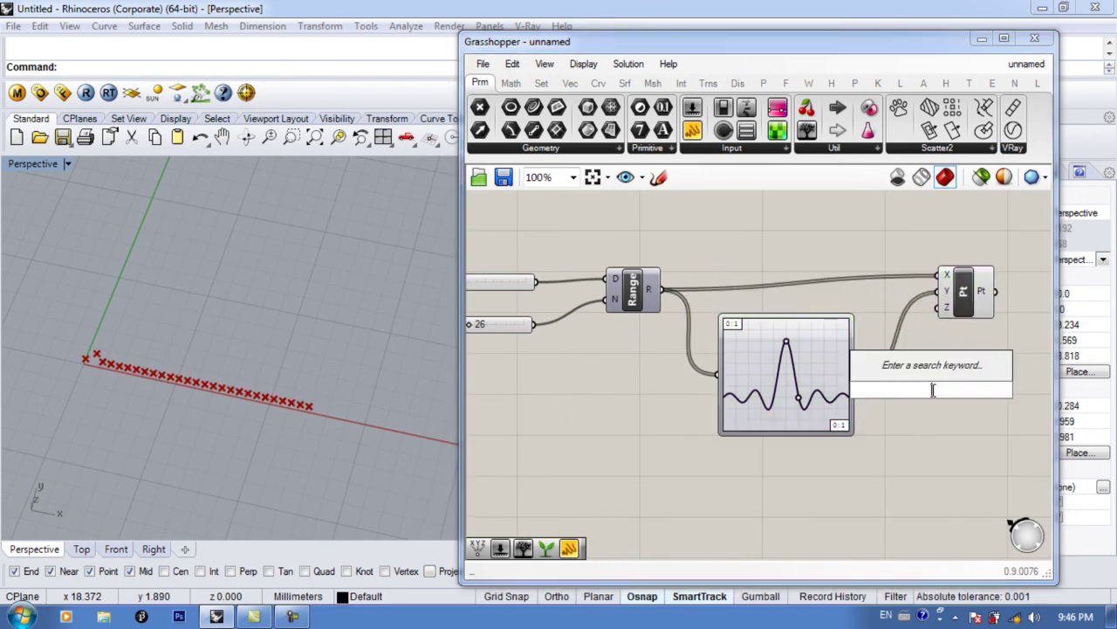
{"action": "type", "text": "mul"}
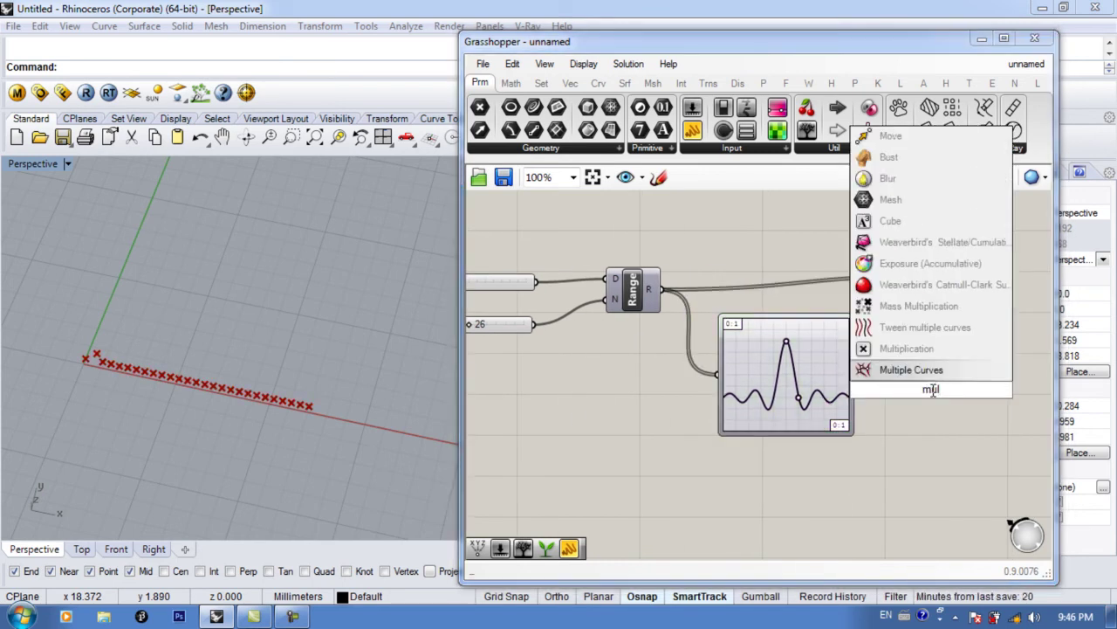
{"action": "left_click", "coordinate": [906, 348]}
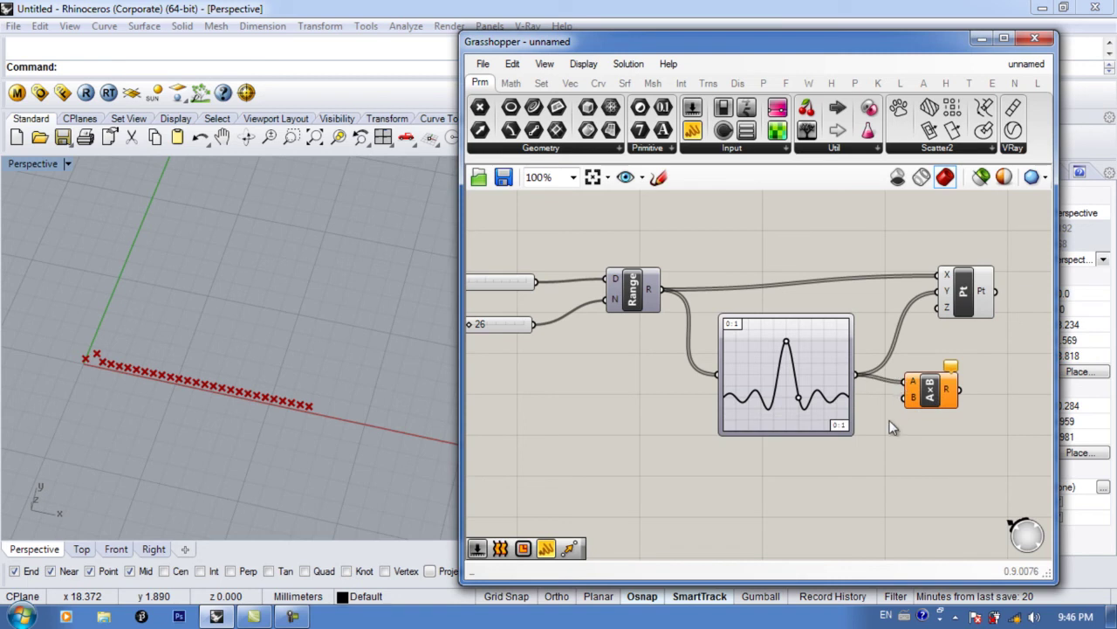
Step: Feed the product into the Construct Point's Y input and wire a slider set to 10 to the multiplication's B input
{"action": "right_click_drag", "start_coordinate": [900, 414], "coordinate": [804, 409]}
{"action": "left_click_drag", "start_coordinate": [828, 293], "coordinate": [828, 295]}
{"action": "left_click_drag", "start_coordinate": [855, 293], "coordinate": [888, 306]}
{"action": "double_click", "coordinate": [823, 450]}
{"action": "type", "text": "00"}
{"action": "key", "text": "Return"}
{"action": "left_click_drag", "start_coordinate": [787, 489], "coordinate": [801, 395]}
{"action": "scroll", "coordinate": [184, 363], "scroll_direction": "up", "scroll_amount": 3}
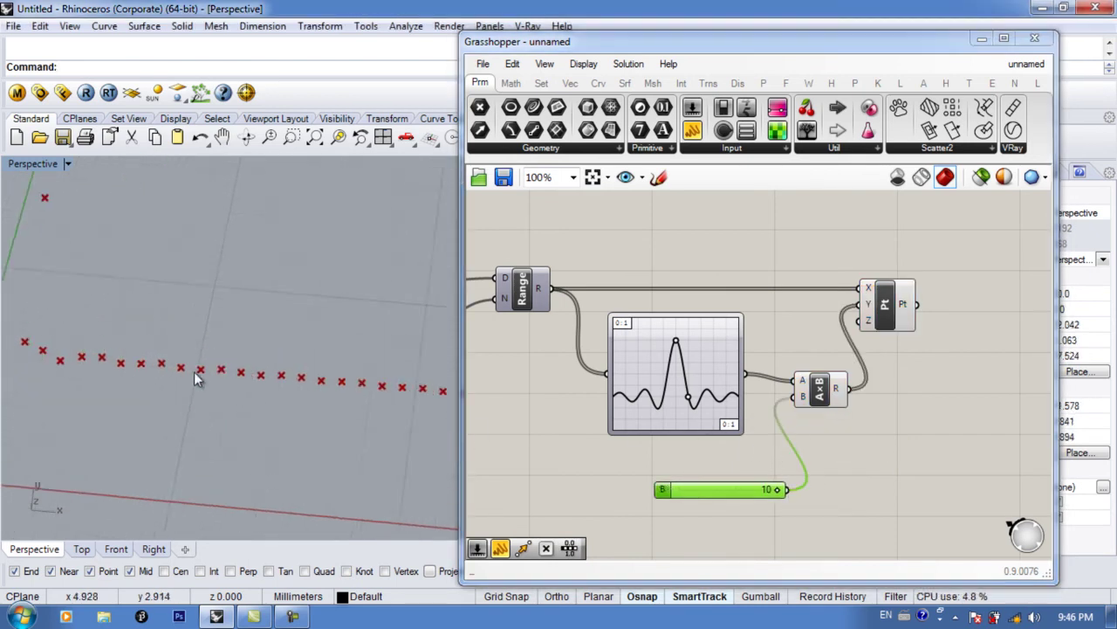
{"action": "scroll", "coordinate": [185, 364], "scroll_direction": "down", "scroll_amount": 2}
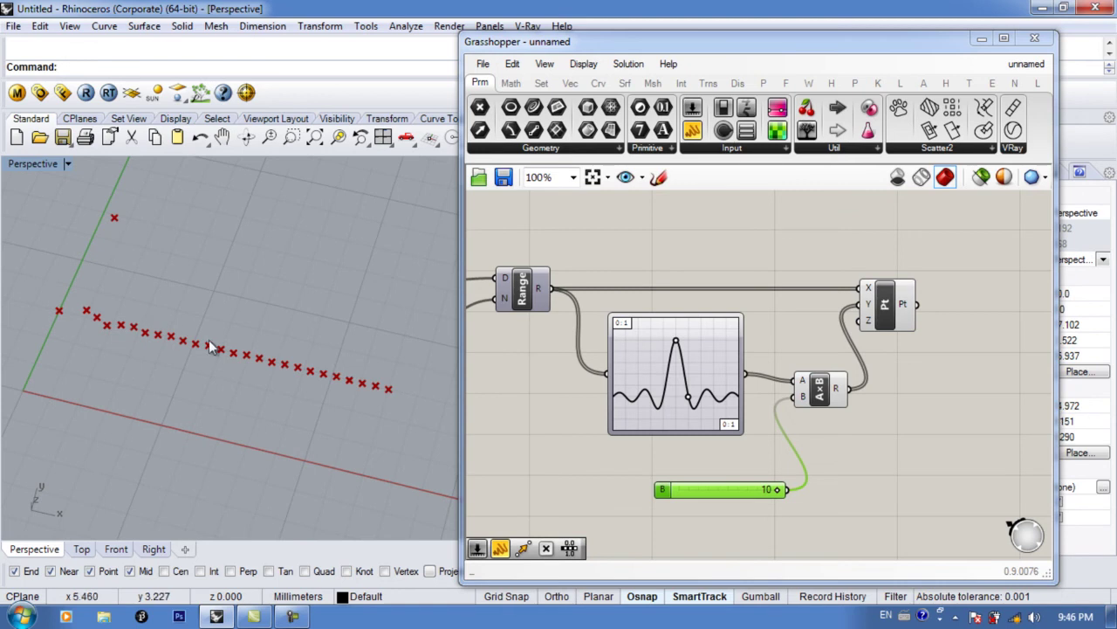
Step: Shift the Graph Mapper, the Multiplication component and its B slider to tidy the lower definition
{"action": "left_click_drag", "start_coordinate": [665, 403], "coordinate": [647, 403]}
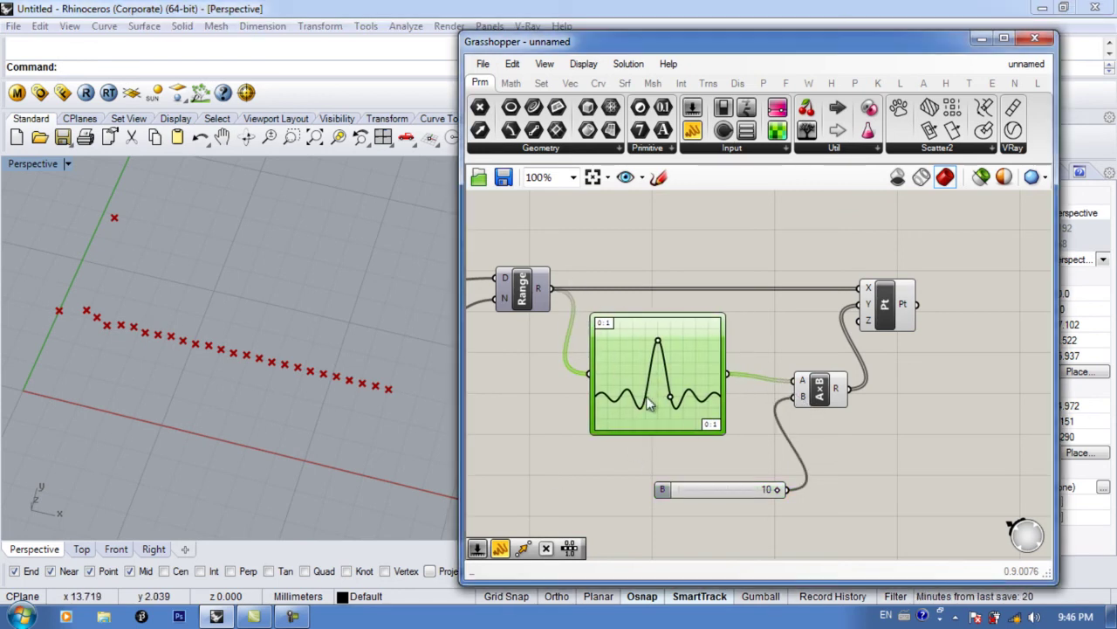
{"action": "left_click_drag", "start_coordinate": [836, 403], "coordinate": [795, 410]}
{"action": "left_click_drag", "start_coordinate": [736, 489], "coordinate": [713, 487]}
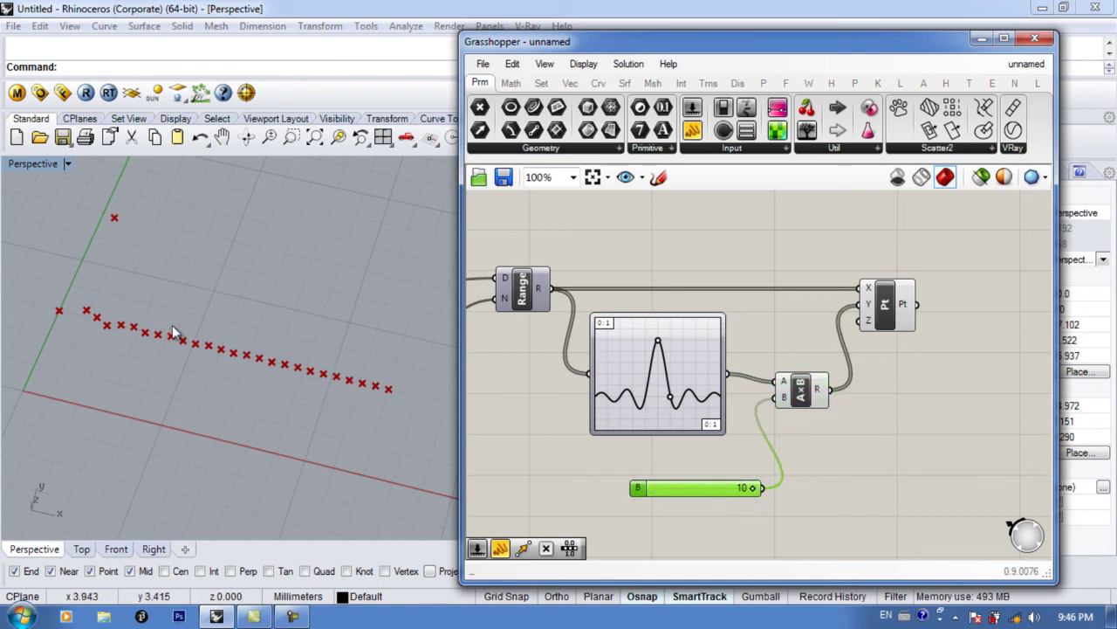
{"action": "left_click_drag", "start_coordinate": [716, 488], "coordinate": [712, 478]}
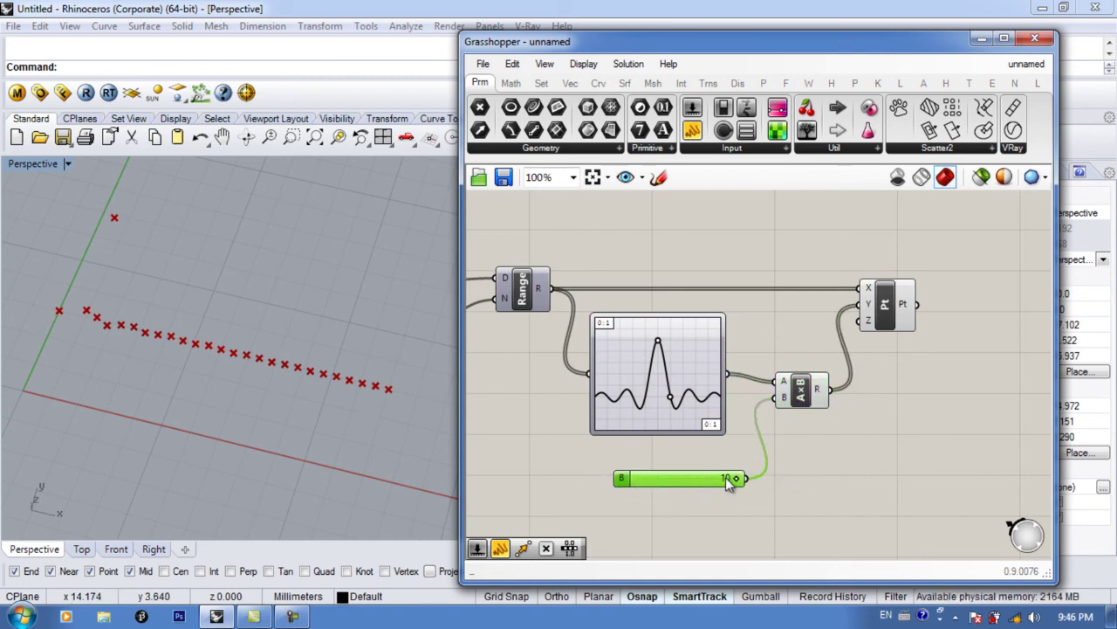
Step: Try the Sine graph type on the Graph Mapper, switch it to Perlin and examine the scattered points
{"action": "right_click", "coordinate": [650, 332]}
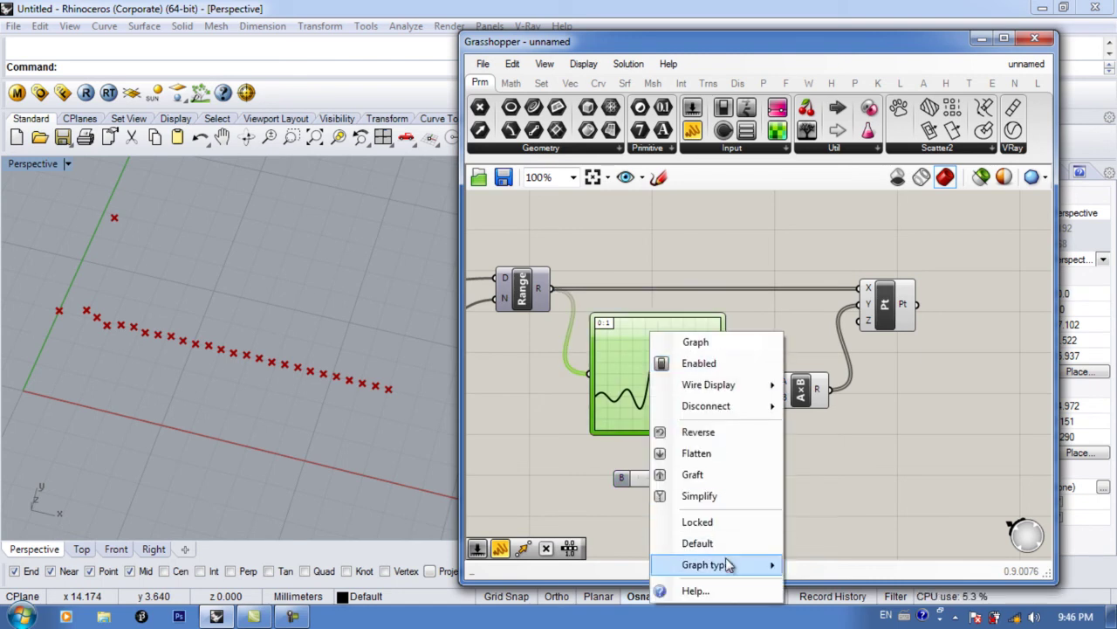
{"action": "mouse_move", "coordinate": [726, 565]}
{"action": "left_click", "coordinate": [821, 556]}
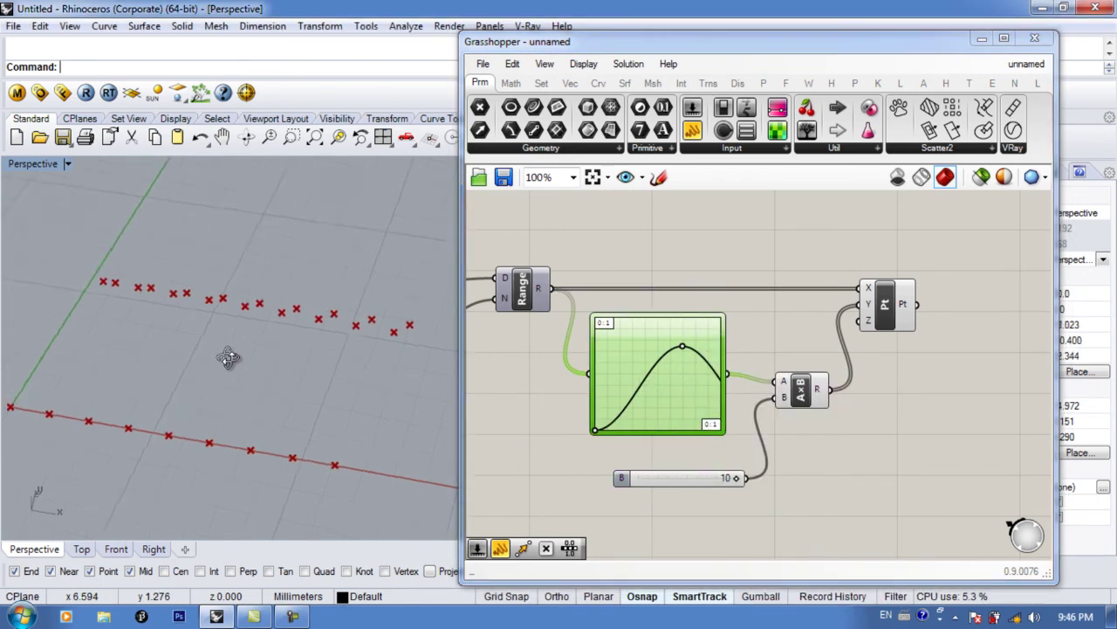
{"action": "right_click", "coordinate": [653, 390]}
{"action": "mouse_move", "coordinate": [716, 565]}
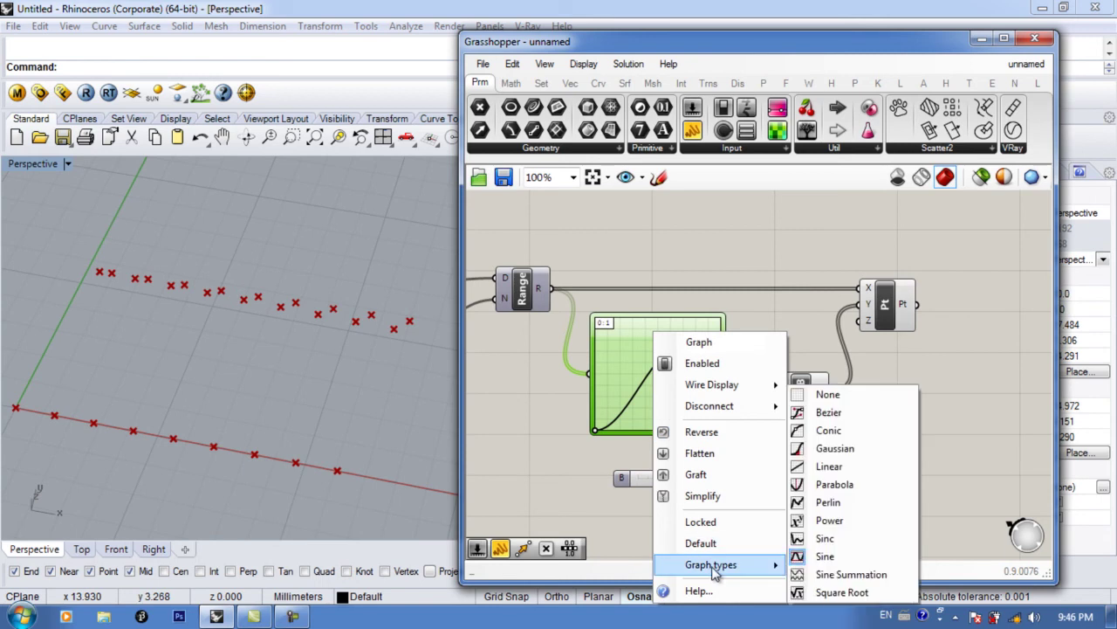
{"action": "left_click", "coordinate": [831, 503]}
{"action": "right_click_drag", "start_coordinate": [346, 421], "coordinate": [310, 425]}
{"action": "right_click_drag", "start_coordinate": [231, 359], "coordinate": [199, 329]}
Step: Move the Graph Mapper slightly upward and adjust the Perlin graph's handles to reshape its noise curve
{"action": "left_click_drag", "start_coordinate": [617, 389], "coordinate": [638, 368]}
{"action": "left_click_drag", "start_coordinate": [659, 329], "coordinate": [659, 333]}
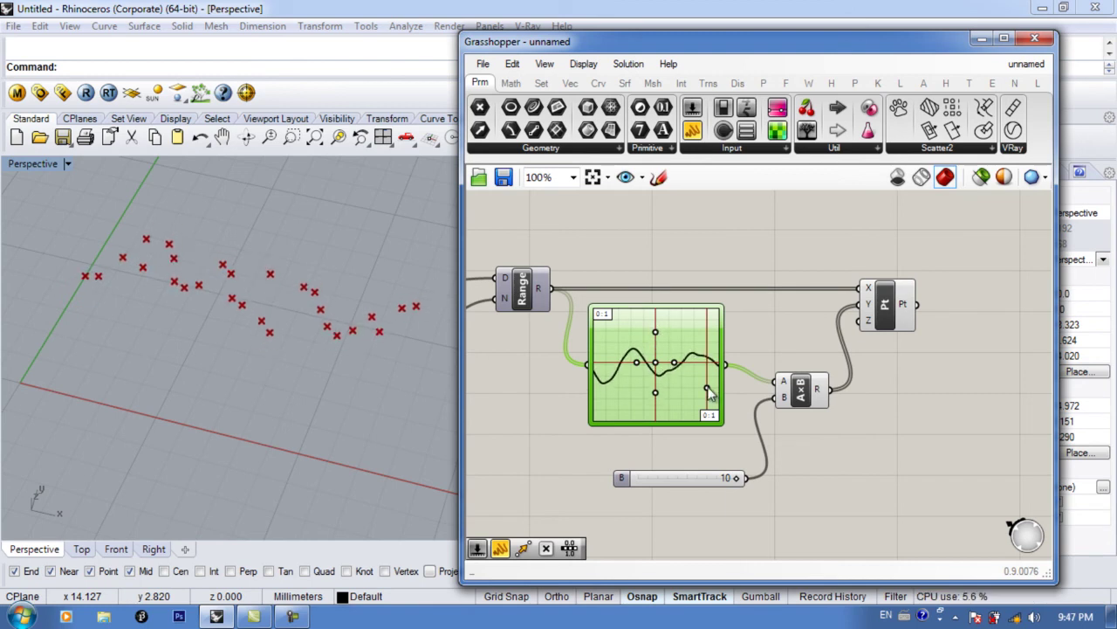
{"action": "left_click_drag", "start_coordinate": [656, 392], "coordinate": [656, 385]}
{"action": "left_click_drag", "start_coordinate": [656, 341], "coordinate": [635, 362]}
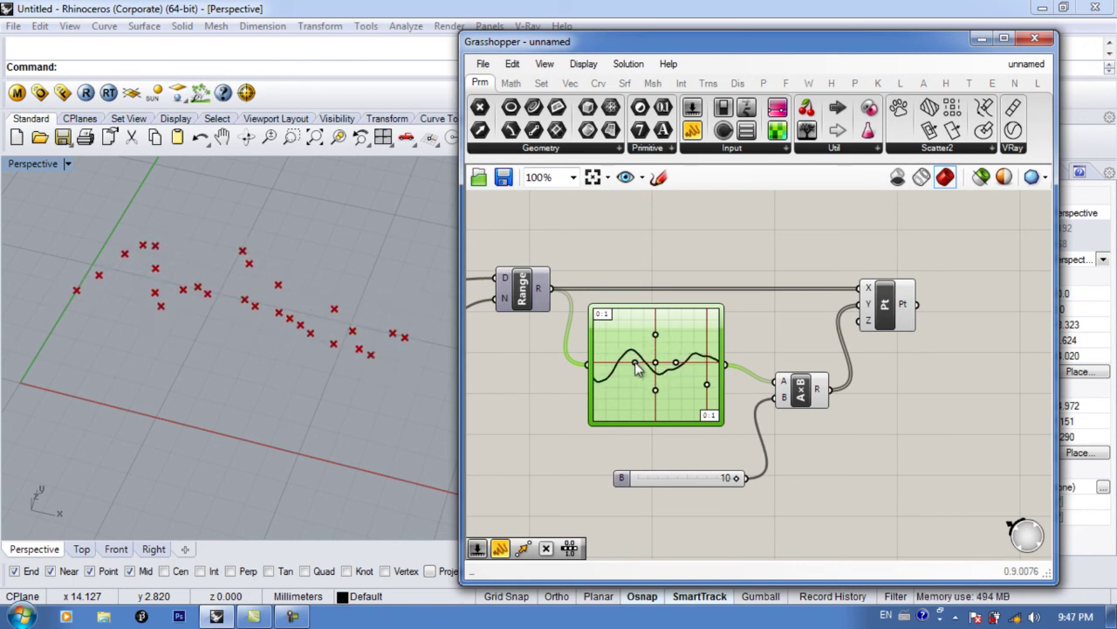
Step: Move the lower Construct Point and Multiplication components slightly upward to tidy the layout
{"action": "scroll", "coordinate": [833, 427], "scroll_direction": "down", "scroll_amount": 3}
{"action": "scroll", "coordinate": [833, 423], "scroll_direction": "up", "scroll_amount": 2}
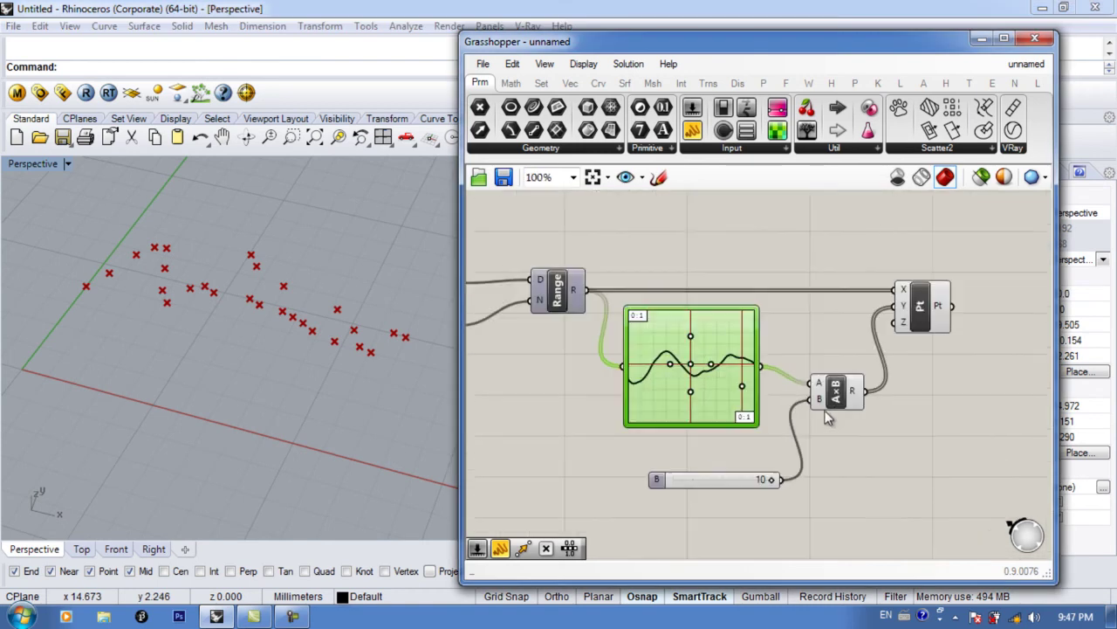
{"action": "right_click_drag", "start_coordinate": [822, 414], "coordinate": [823, 375]}
{"action": "left_click_drag", "start_coordinate": [906, 268], "coordinate": [915, 259]}
{"action": "left_click_drag", "start_coordinate": [835, 359], "coordinate": [834, 353]}
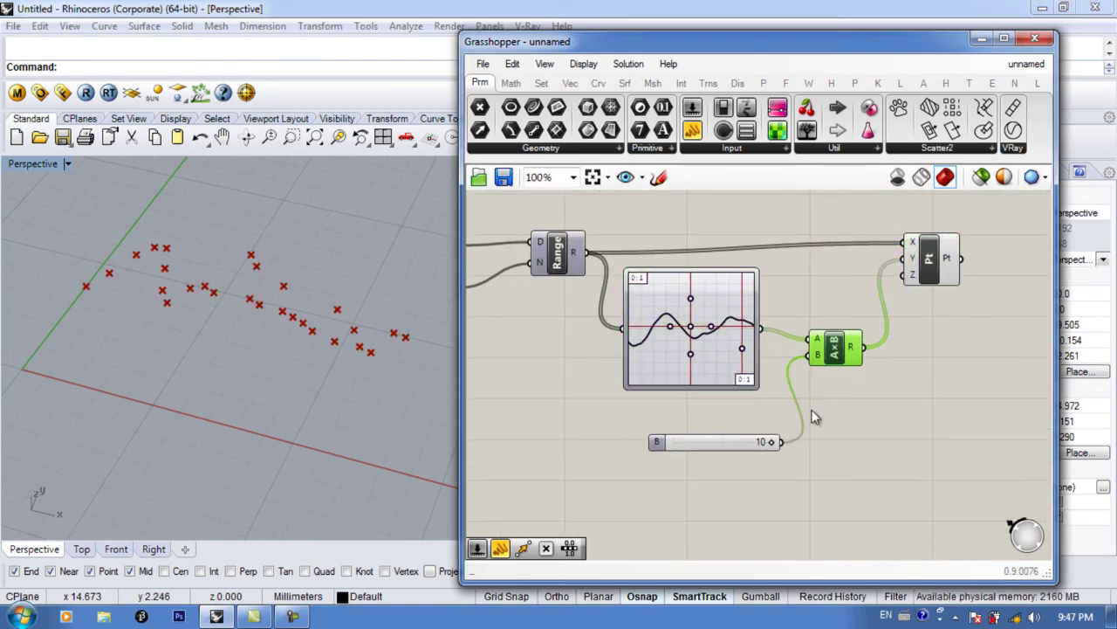
Step: Duplicate the Graph Mapper, Multiplication, B slider and Construct Point group below the original and move the copy slightly further down
{"action": "scroll", "coordinate": [812, 419], "scroll_direction": "down", "scroll_amount": 1}
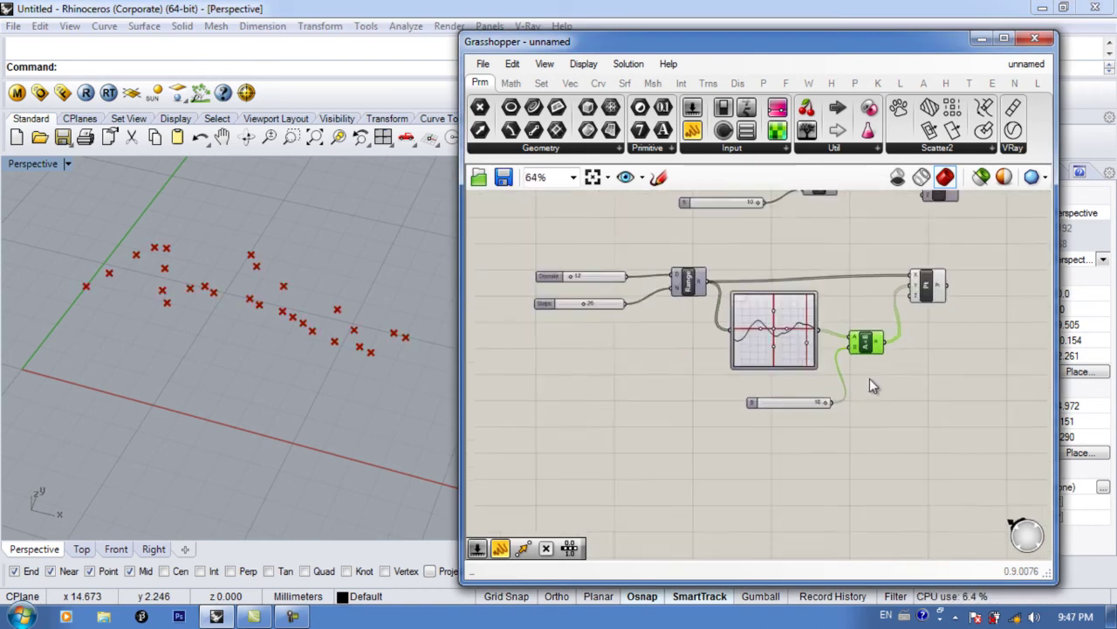
{"action": "left_click_drag", "start_coordinate": [978, 213], "coordinate": [749, 421]}
{"action": "left_click_drag", "start_coordinate": [784, 324], "coordinate": [784, 500]}
{"action": "key", "text": "alt"}
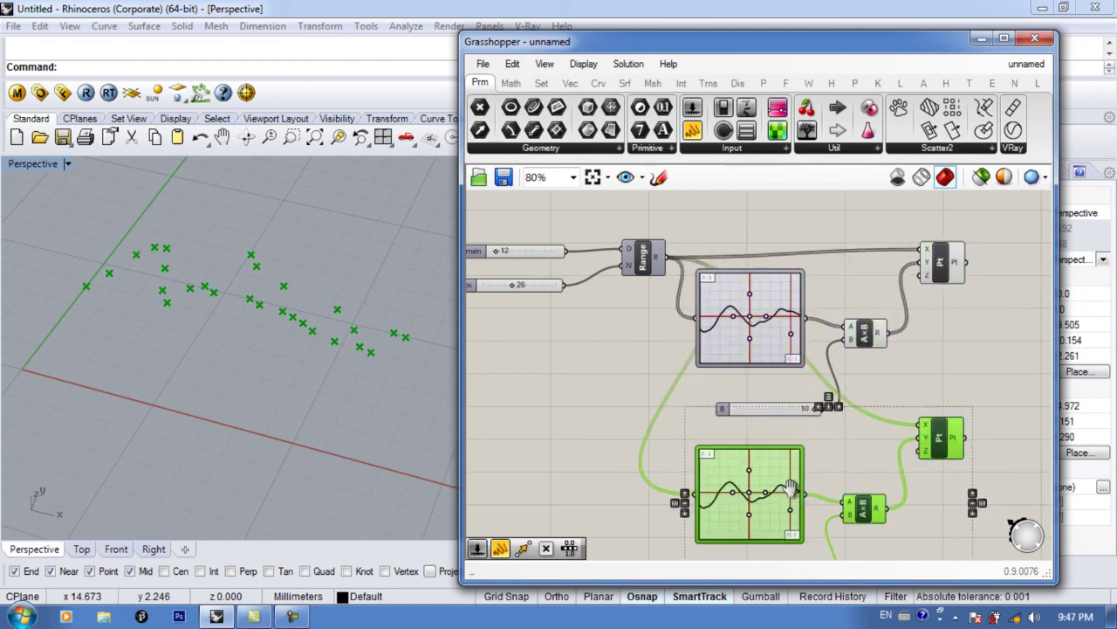
{"action": "right_click_drag", "start_coordinate": [939, 439], "coordinate": [871, 355]}
{"action": "left_click_drag", "start_coordinate": [871, 354], "coordinate": [881, 388]}
{"action": "right_click_drag", "start_coordinate": [795, 412], "coordinate": [750, 387]}
{"action": "left_click_drag", "start_coordinate": [840, 376], "coordinate": [867, 400]}
{"action": "right_click_drag", "start_coordinate": [786, 378], "coordinate": [735, 323]}
Step: Add a Move component and feed the copied Construct Point's output into its G input
{"action": "left_click", "coordinate": [904, 370]}
{"action": "double_click", "coordinate": [903, 369]}
{"action": "type", "text": "move"}
{"action": "key", "text": "Return"}
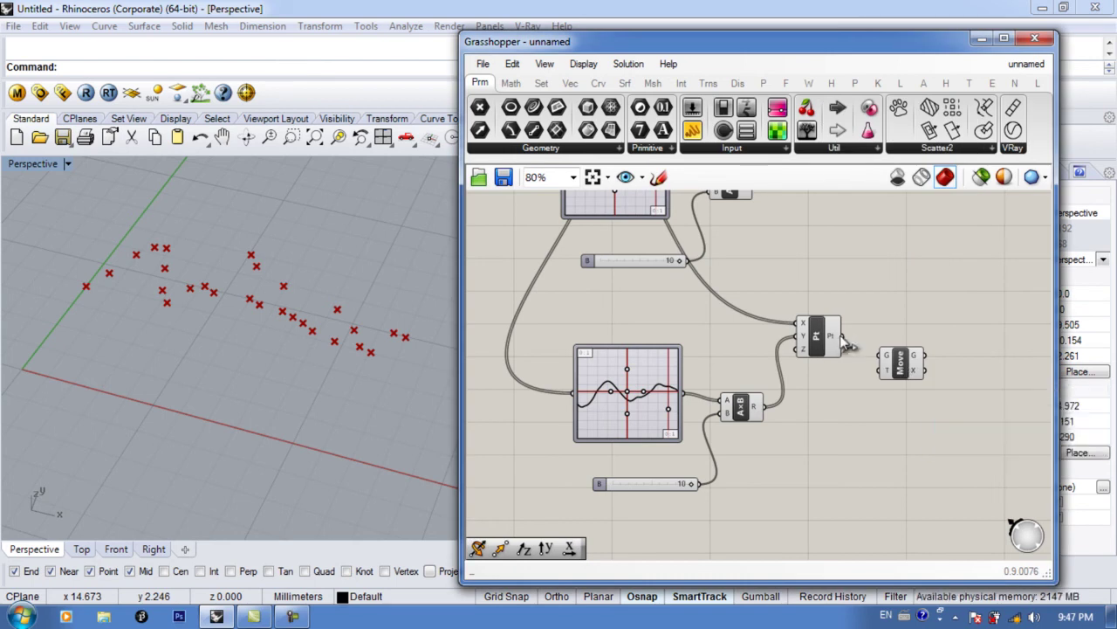
{"action": "left_click_drag", "start_coordinate": [884, 365], "coordinate": [951, 343]}
Step: Bring the Move component closer to the copied Construct Point and shift the original Construct Point farther from its Multiplication component
{"action": "right_click_drag", "start_coordinate": [263, 399], "coordinate": [272, 320]}
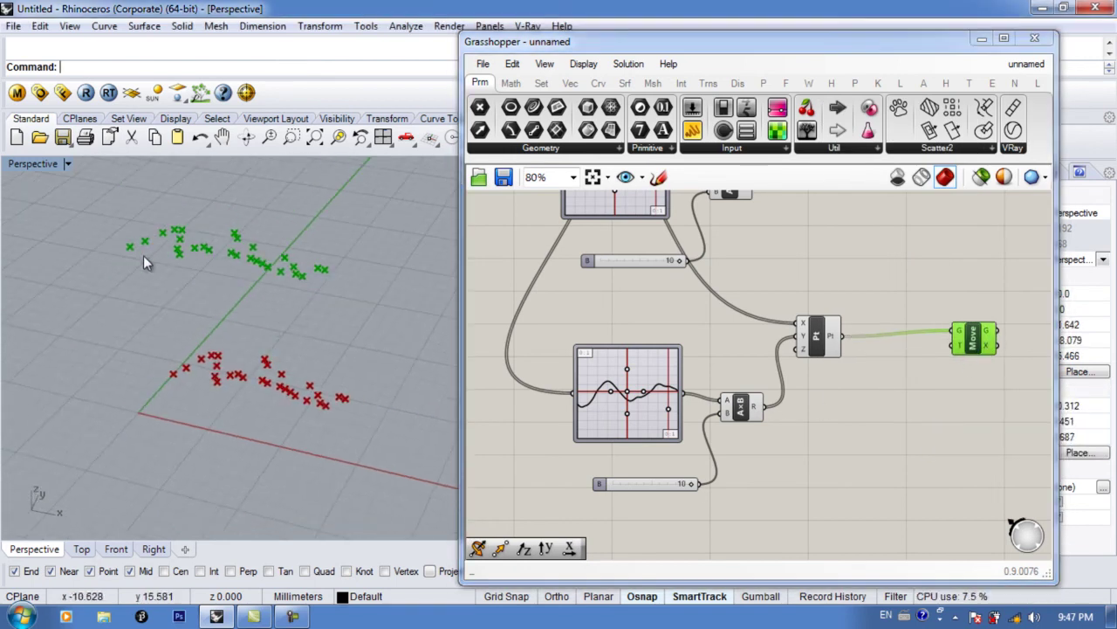
{"action": "left_click", "coordinate": [816, 340]}
{"action": "right_click_drag", "start_coordinate": [767, 320], "coordinate": [744, 390]}
{"action": "right_click_drag", "start_coordinate": [786, 245], "coordinate": [777, 276]}
{"action": "left_click", "coordinate": [774, 231]}
{"action": "left_click", "coordinate": [795, 425]}
{"action": "right_click_drag", "start_coordinate": [845, 454], "coordinate": [792, 376]}
{"action": "left_click_drag", "start_coordinate": [892, 362], "coordinate": [855, 361]}
{"action": "right_click_drag", "start_coordinate": [854, 338], "coordinate": [824, 384]}
{"action": "left_click_drag", "start_coordinate": [702, 201], "coordinate": [823, 273]}
{"action": "right_click_drag", "start_coordinate": [756, 391], "coordinate": [781, 358]}
{"action": "right_click_drag", "start_coordinate": [216, 346], "coordinate": [262, 365]}
{"action": "right_click_drag", "start_coordinate": [704, 430], "coordinate": [758, 410]}
Step: Change the copied Graph Mapper's graph type to Sine and orbit around the resulting points
{"action": "left_click", "coordinate": [597, 410]}
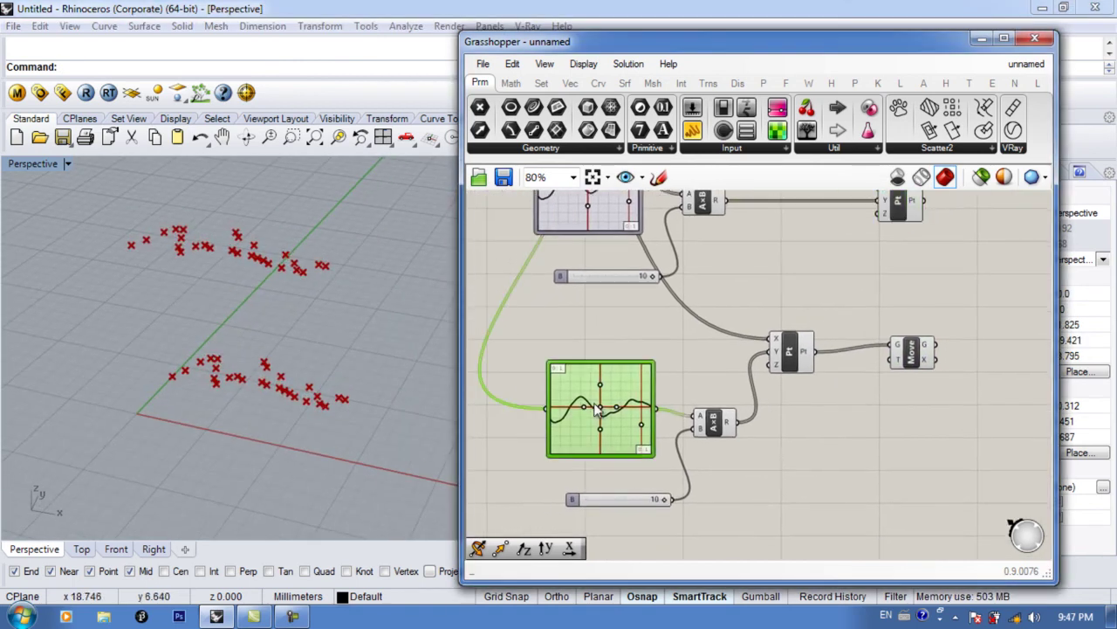
{"action": "right_click", "coordinate": [596, 410]}
{"action": "mouse_move", "coordinate": [672, 566]}
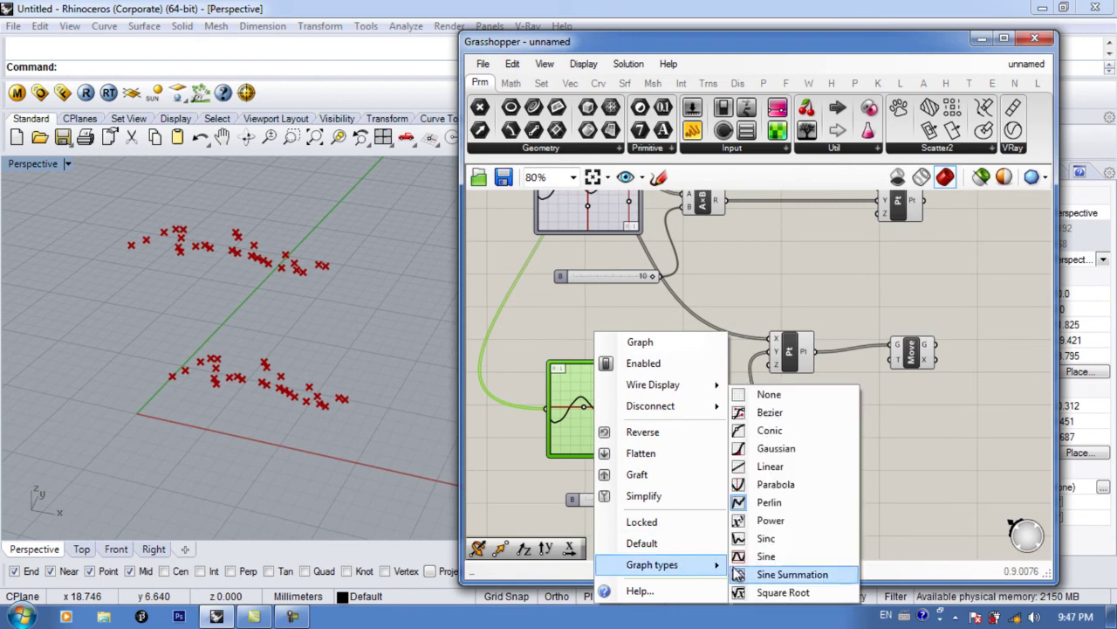
{"action": "left_click", "coordinate": [786, 559]}
{"action": "right_click_drag", "start_coordinate": [328, 391], "coordinate": [371, 335]}
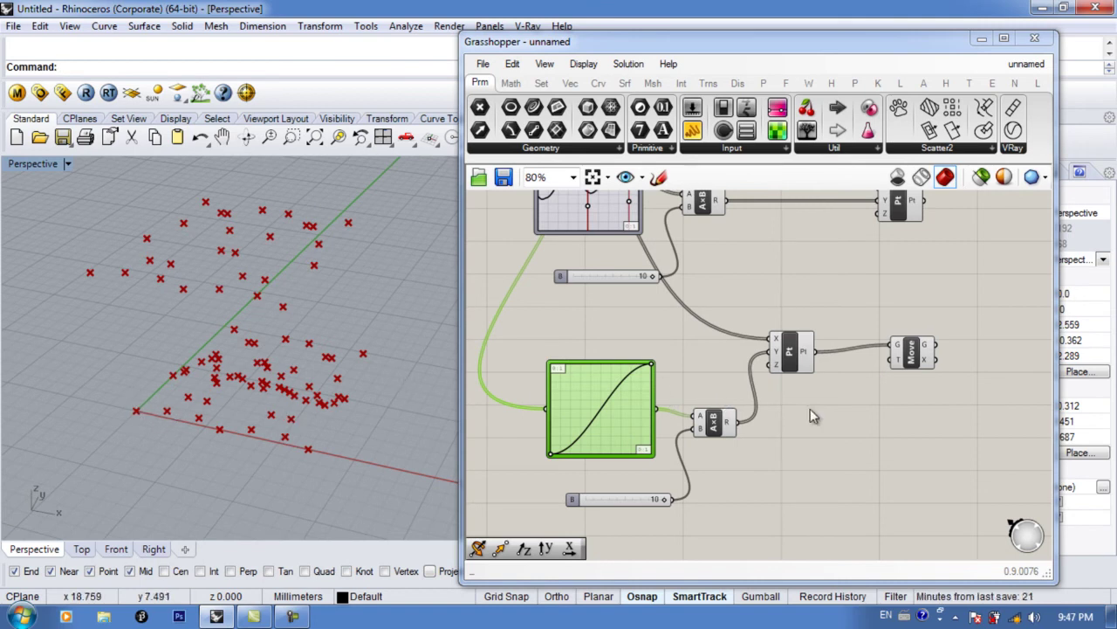
Step: Turn off the preview of the copied Construct Point component
{"action": "left_click", "coordinate": [799, 360]}
{"action": "left_click", "coordinate": [928, 353]}
{"action": "left_click", "coordinate": [789, 352]}
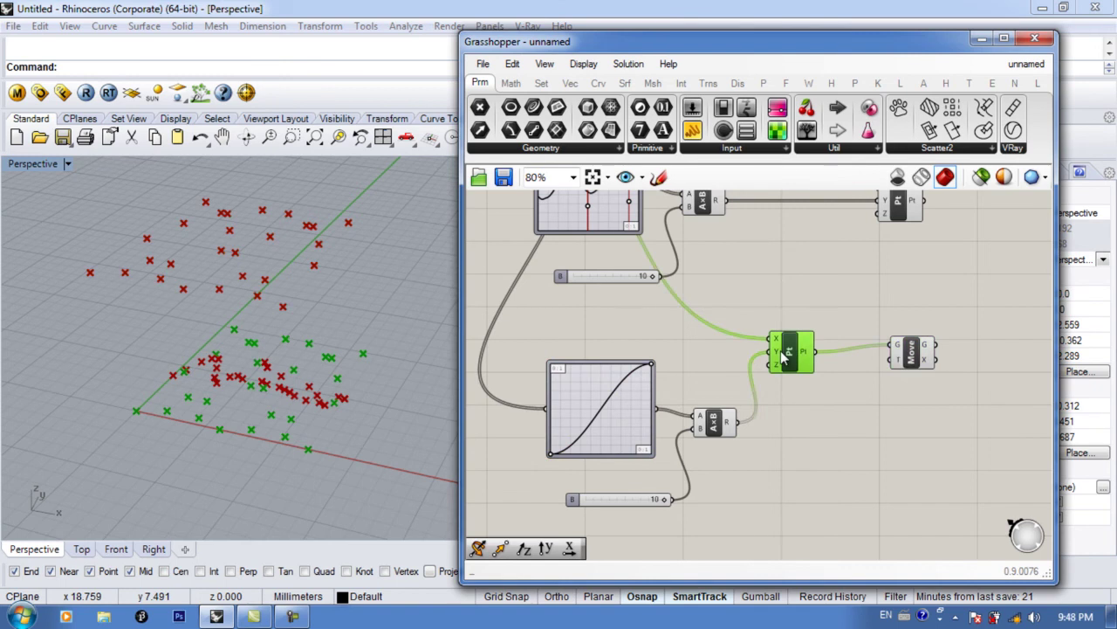
{"action": "middle_click", "coordinate": [784, 352]}
{"action": "left_click", "coordinate": [835, 301]}
Step: Nudge the original Construct Point and the Move component to tidy the output side
{"action": "right_click_drag", "start_coordinate": [888, 325], "coordinate": [797, 369]}
{"action": "left_click_drag", "start_coordinate": [806, 244], "coordinate": [825, 256]}
{"action": "left_click_drag", "start_coordinate": [822, 394], "coordinate": [836, 372]}
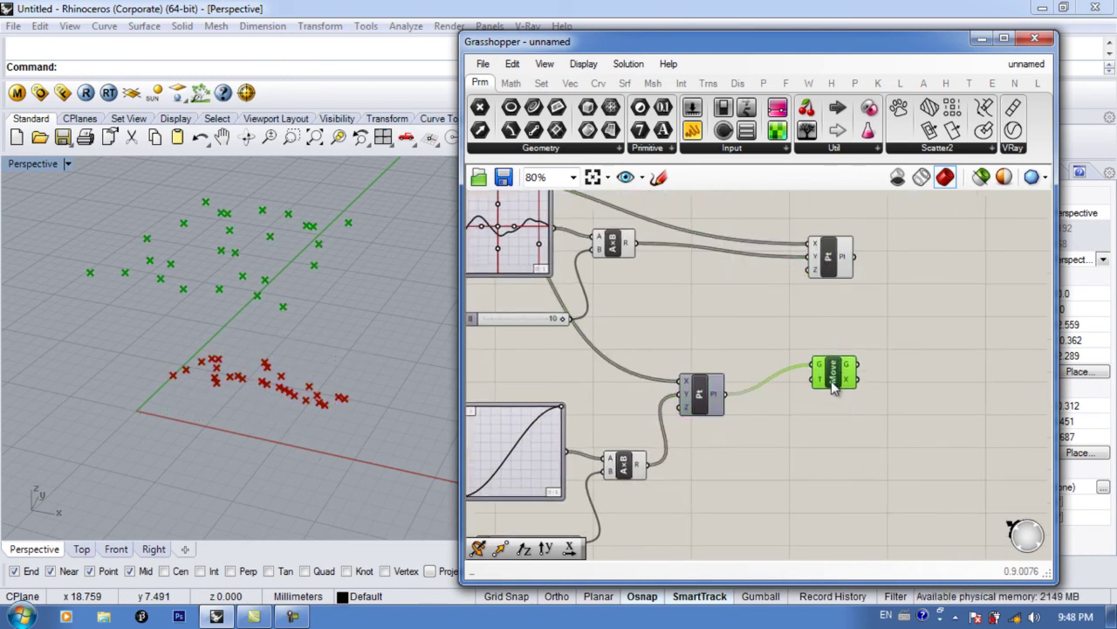
Step: Move the Range component and its sliders down between the two branches, and nudge the copied Graph Mapper
{"action": "scroll", "coordinate": [777, 382], "scroll_direction": "down", "scroll_amount": 3}
{"action": "scroll", "coordinate": [694, 313], "scroll_direction": "up", "scroll_amount": 2}
{"action": "left_click", "coordinate": [666, 267]}
{"action": "left_click_drag", "start_coordinate": [663, 232], "coordinate": [529, 327], "text": "shift"}
{"action": "left_click_drag", "start_coordinate": [663, 273], "coordinate": [579, 407]}
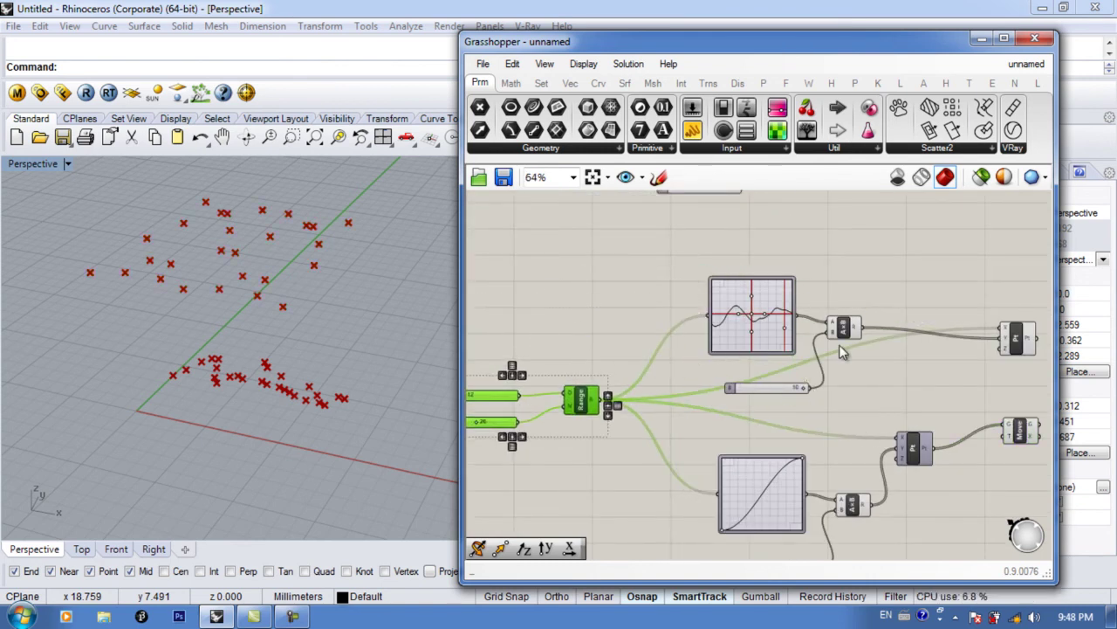
{"action": "left_click_drag", "start_coordinate": [766, 500], "coordinate": [748, 492]}
Step: Add a Line component with the original Construct Point wired to A and the Move geometry output wired to B
{"action": "right_click_drag", "start_coordinate": [1036, 477], "coordinate": [816, 469]}
{"action": "scroll", "coordinate": [829, 402], "scroll_direction": "up", "scroll_amount": 2}
{"action": "right_click_drag", "start_coordinate": [829, 402], "coordinate": [813, 407]}
{"action": "double_click", "coordinate": [869, 382]}
{"action": "type", "text": "po"}
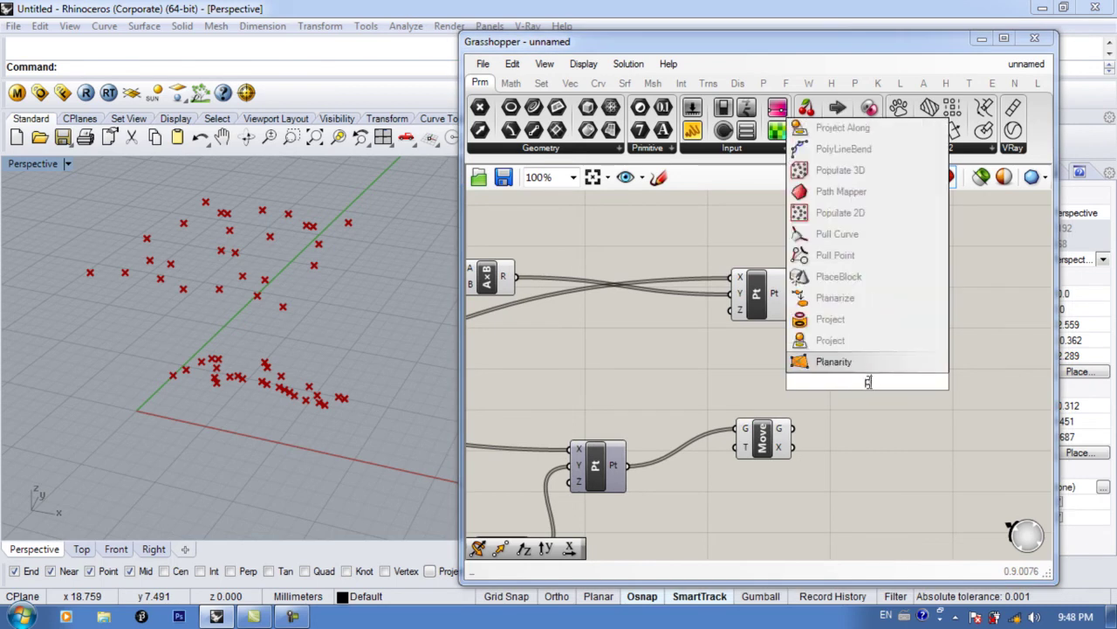
{"action": "key", "text": "BackSpace"}
{"action": "key", "text": "BackSpace"}
{"action": "type", "text": "line"}
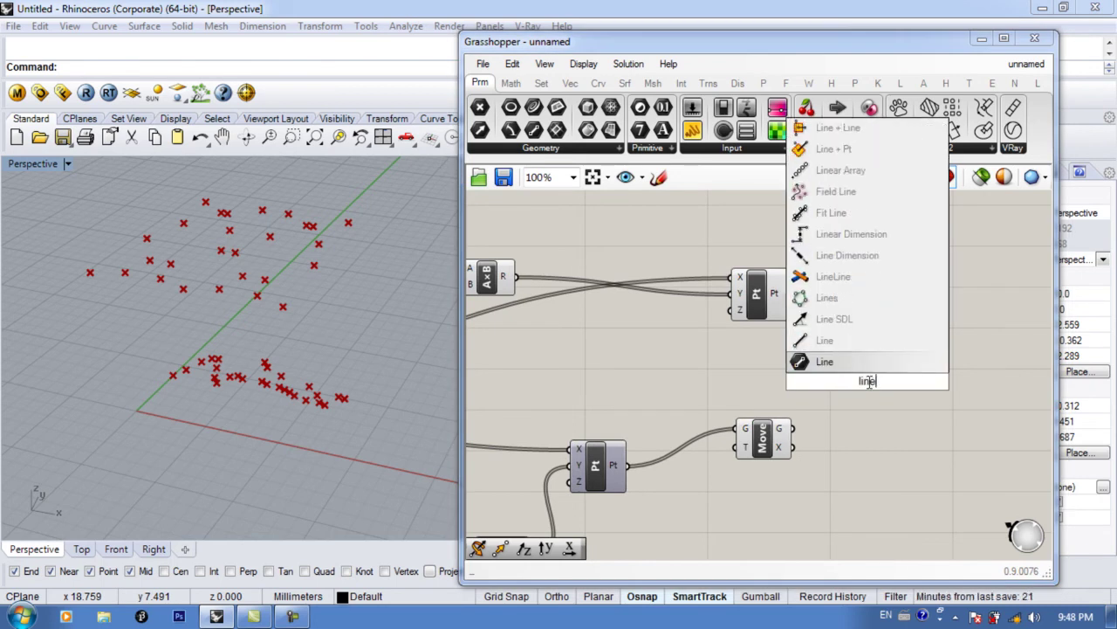
{"action": "left_click", "coordinate": [864, 361]}
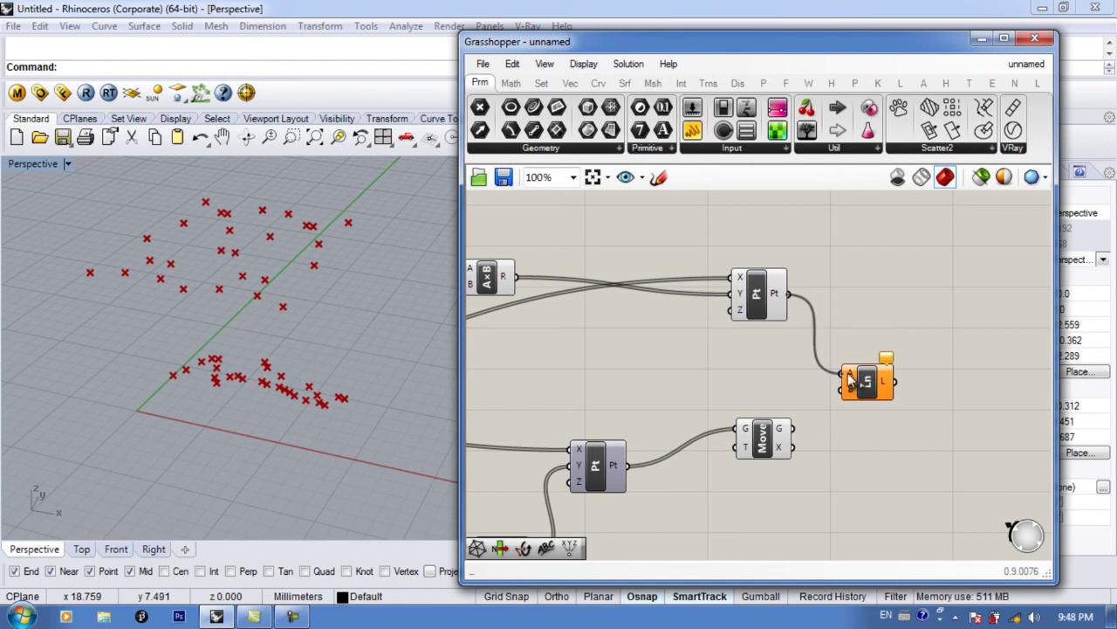
{"action": "left_click_drag", "start_coordinate": [849, 400], "coordinate": [849, 397]}
{"action": "left_click_drag", "start_coordinate": [859, 387], "coordinate": [893, 382]}
Step: Examine the lines joining the two point sets from several viewing angles
{"action": "right_click_drag", "start_coordinate": [288, 370], "coordinate": [279, 323]}
{"action": "left_click", "coordinate": [973, 387]}
{"action": "double_click", "coordinate": [972, 380]}
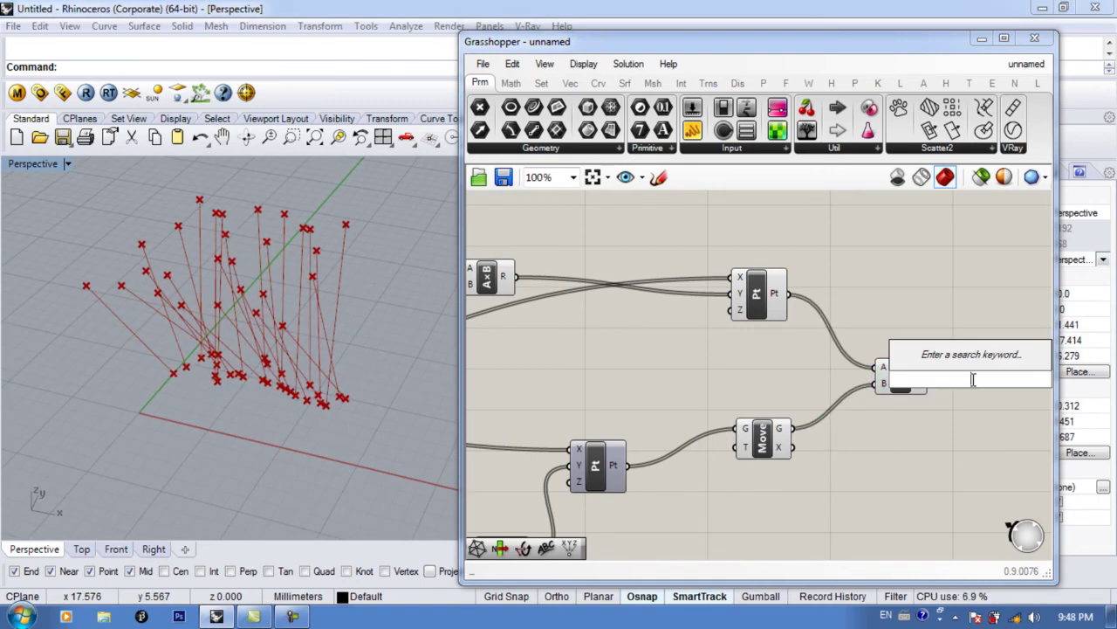
{"action": "key", "text": "Escape"}
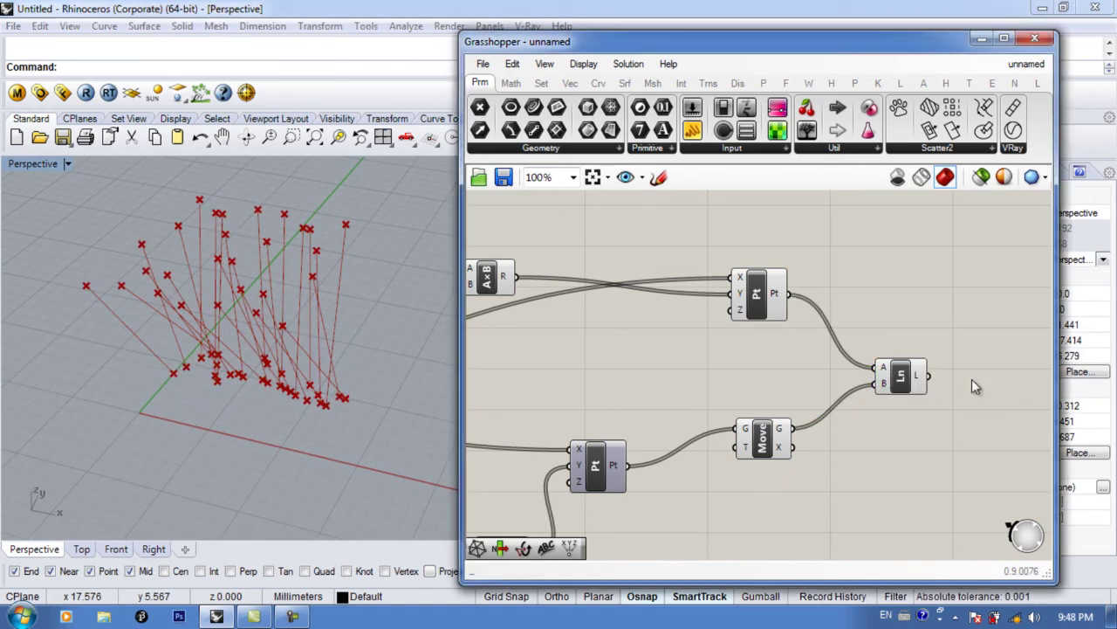
{"action": "scroll", "coordinate": [952, 402], "scroll_direction": "down", "scroll_amount": 3}
{"action": "left_click_drag", "start_coordinate": [978, 341], "coordinate": [890, 428]}
{"action": "right_click_drag", "start_coordinate": [544, 428], "coordinate": [664, 402]}
{"action": "right_click_drag", "start_coordinate": [262, 319], "coordinate": [202, 254]}
{"action": "right_click_drag", "start_coordinate": [287, 353], "coordinate": [287, 303]}
{"action": "right_click_drag", "start_coordinate": [221, 312], "coordinate": [313, 356]}
Step: Delete the Line and Move components together with the whole duplicated Graph Mapper branch
{"action": "scroll", "coordinate": [664, 415], "scroll_direction": "up", "scroll_amount": 1}
{"action": "right_click_drag", "start_coordinate": [663, 416], "coordinate": [499, 422]}
{"action": "left_click_drag", "start_coordinate": [1034, 269], "coordinate": [735, 415]}
{"action": "key", "text": "Delete"}
{"action": "key", "text": "Delete"}
Step: Move the Range component and its sliders upward and lower the Graph Mapper beneath the range wire
{"action": "right_click_drag", "start_coordinate": [664, 441], "coordinate": [884, 382]}
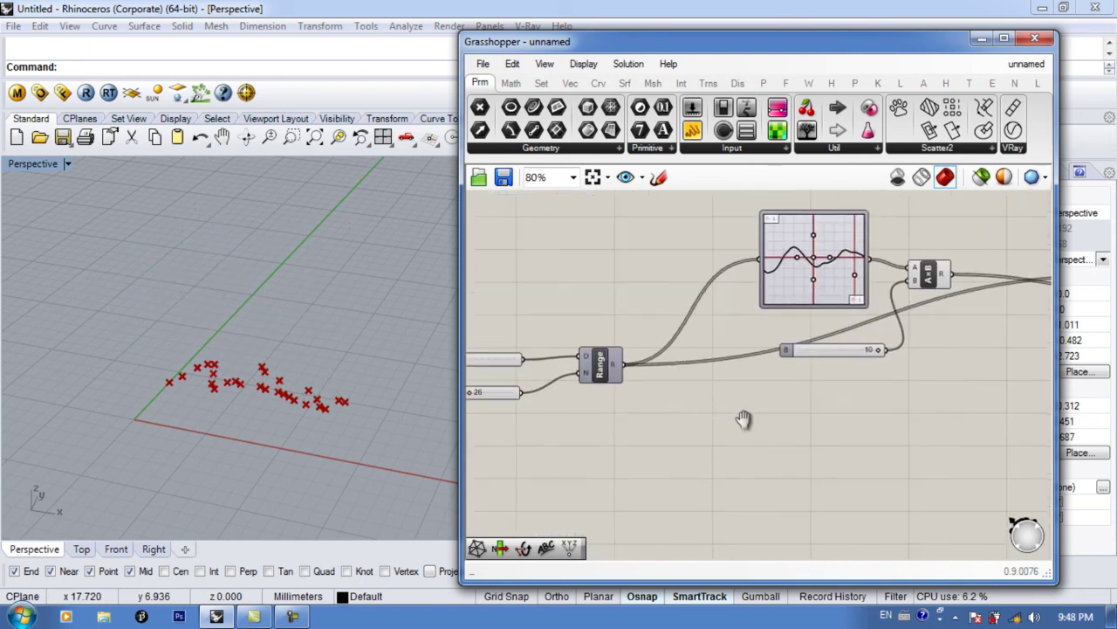
{"action": "left_click_drag", "start_coordinate": [694, 307], "coordinate": [542, 425]}
{"action": "left_click_drag", "start_coordinate": [661, 359], "coordinate": [681, 243]}
{"action": "right_click_drag", "start_coordinate": [729, 312], "coordinate": [643, 374]}
{"action": "left_click_drag", "start_coordinate": [742, 324], "coordinate": [683, 378]}
Step: Raise the Construct Point and lower the Graph Mapper and Multiplication components to clear room for rewiring
{"action": "right_click_drag", "start_coordinate": [792, 425], "coordinate": [641, 431]}
{"action": "right_click_drag", "start_coordinate": [759, 425], "coordinate": [746, 425]}
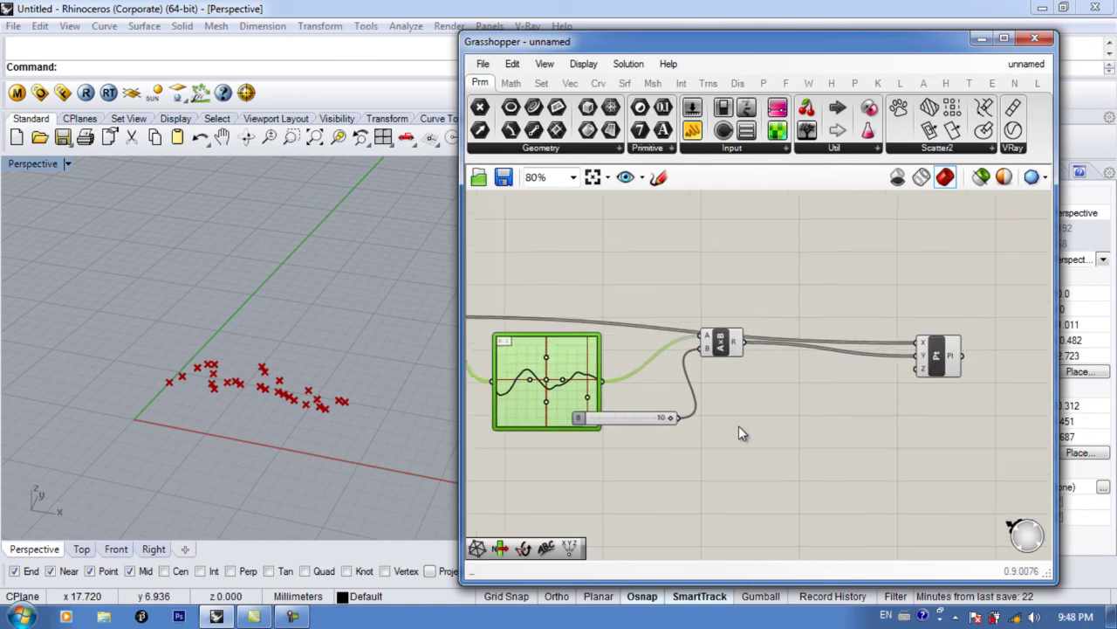
{"action": "left_click_drag", "start_coordinate": [933, 353], "coordinate": [933, 320]}
{"action": "left_click", "coordinate": [873, 406]}
{"action": "scroll", "coordinate": [751, 431], "scroll_direction": "down", "scroll_amount": 1}
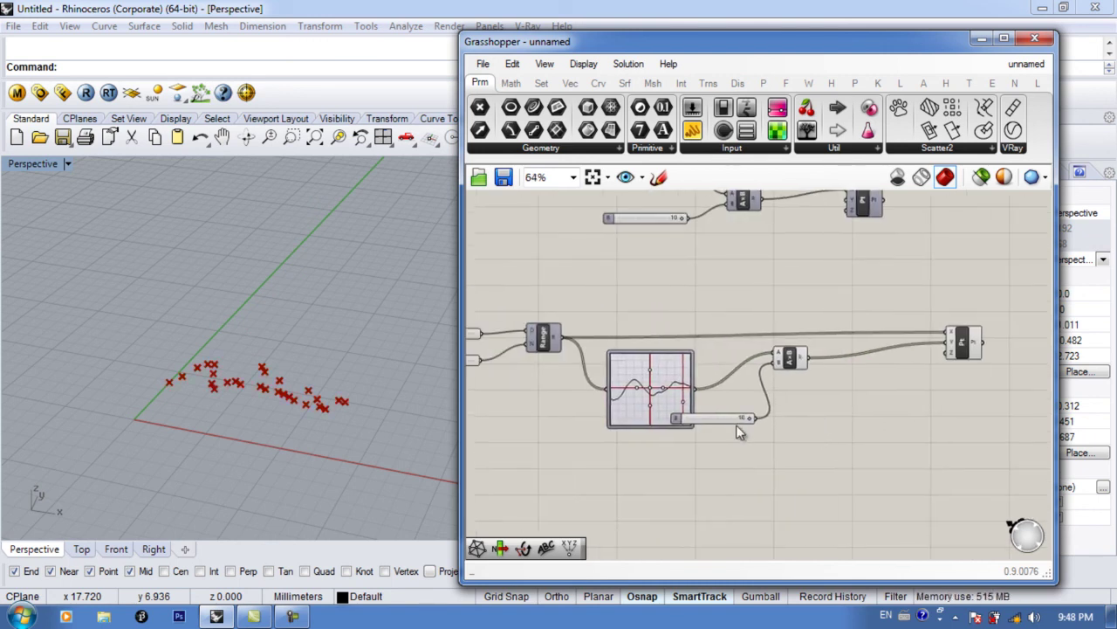
{"action": "left_click_drag", "start_coordinate": [670, 388], "coordinate": [666, 423]}
{"action": "left_click_drag", "start_coordinate": [789, 375], "coordinate": [783, 414]}
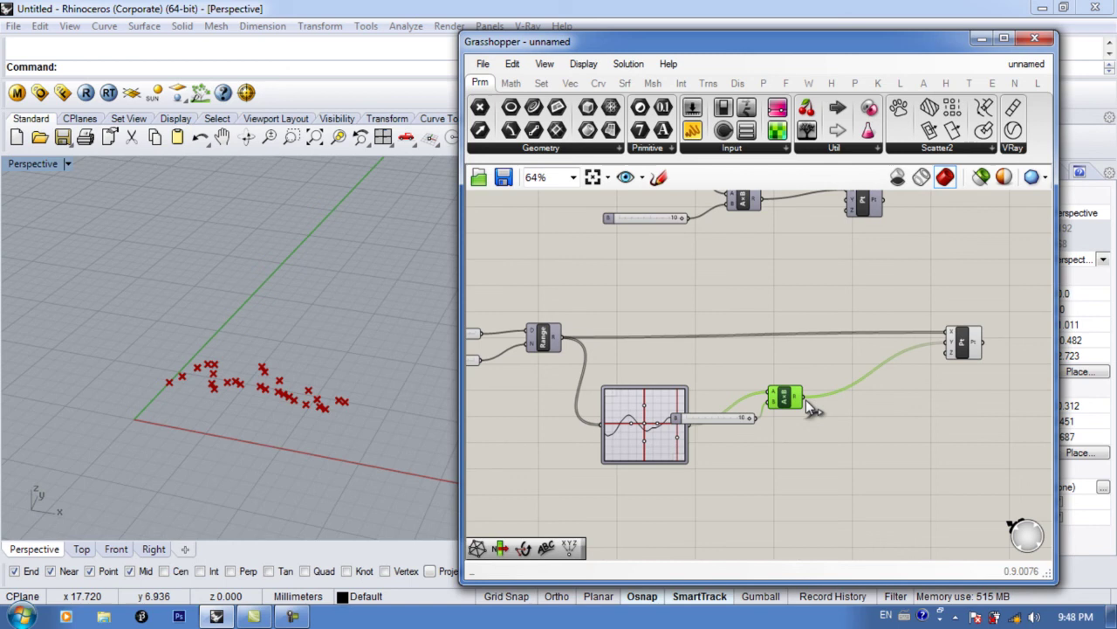
Step: Rewire the Construct Point so the Range drives both X and Y and the Multiplication result drives Z
{"action": "left_click_drag", "start_coordinate": [927, 350], "coordinate": [892, 375]}
{"action": "scroll", "coordinate": [880, 377], "scroll_direction": "up", "scroll_amount": 1}
{"action": "right_click_drag", "start_coordinate": [253, 365], "coordinate": [225, 385]}
{"action": "right_click_drag", "start_coordinate": [347, 312], "coordinate": [255, 421]}
{"action": "left_click", "coordinate": [913, 366]}
{"action": "scroll", "coordinate": [873, 360], "scroll_direction": "up", "scroll_amount": 1}
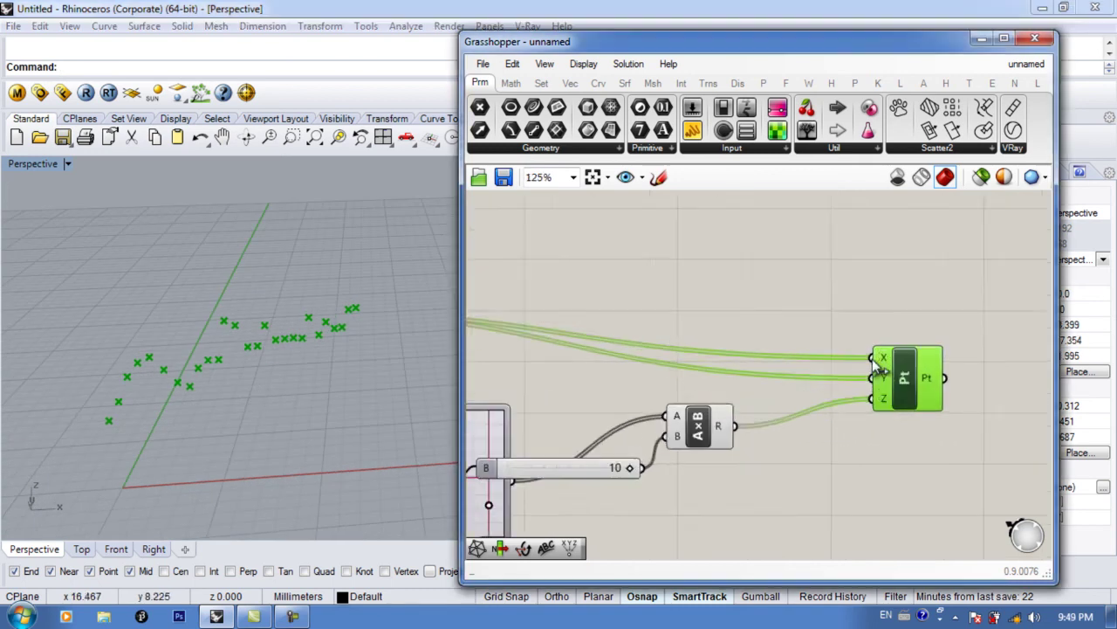
Step: Graft the Construct Point's X input and orbit around the resulting grid of points
{"action": "scroll", "coordinate": [877, 364], "scroll_direction": "up", "scroll_amount": 3}
{"action": "right_click", "coordinate": [868, 356]}
{"action": "mouse_move", "coordinate": [889, 464]}
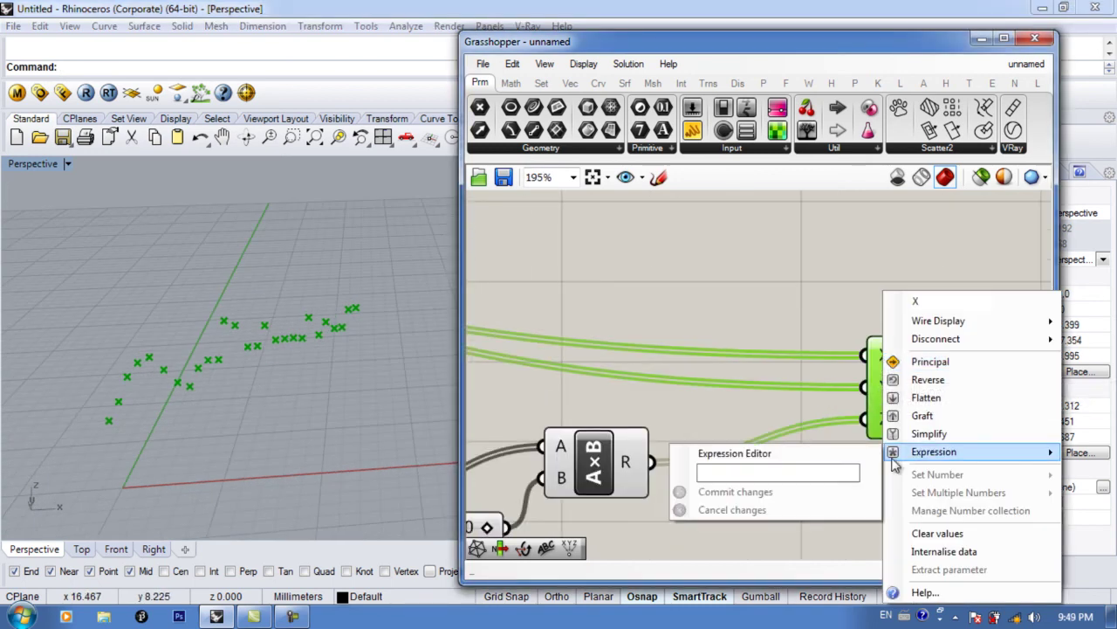
{"action": "left_click", "coordinate": [790, 335]}
{"action": "right_click", "coordinate": [864, 356]}
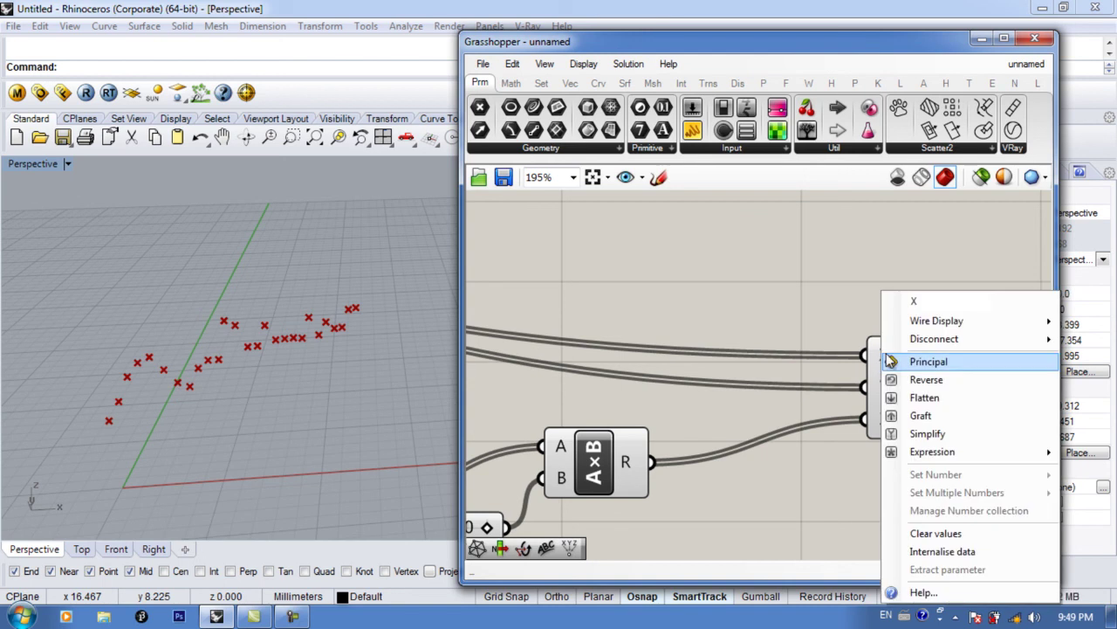
{"action": "left_click", "coordinate": [851, 354]}
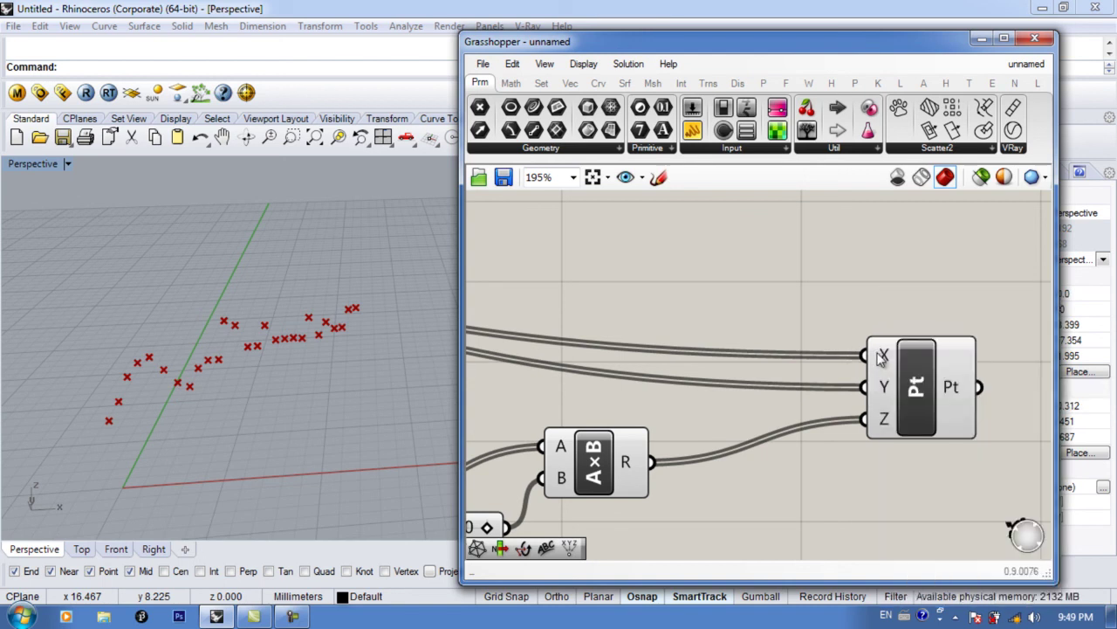
{"action": "right_click", "coordinate": [886, 358]}
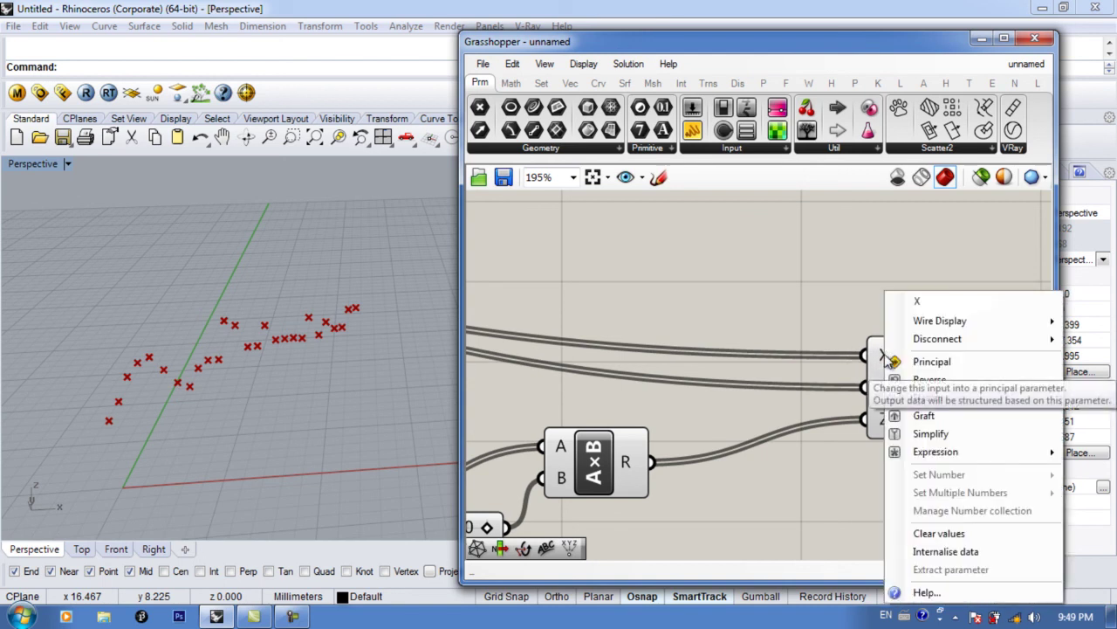
{"action": "left_click", "coordinate": [906, 416]}
{"action": "right_click_drag", "start_coordinate": [354, 292], "coordinate": [269, 319]}
Step: Move the Graph Mapper upward and the B slider downward so they no longer overlap
{"action": "right_click_drag", "start_coordinate": [931, 396], "coordinate": [917, 382]}
{"action": "right_click_drag", "start_coordinate": [716, 415], "coordinate": [884, 388]}
{"action": "scroll", "coordinate": [884, 388], "scroll_direction": "down", "scroll_amount": 1}
{"action": "scroll", "coordinate": [694, 408], "scroll_direction": "up", "scroll_amount": 1}
{"action": "left_click_drag", "start_coordinate": [651, 410], "coordinate": [652, 352]}
{"action": "left_click_drag", "start_coordinate": [770, 439], "coordinate": [770, 505]}
{"action": "right_click_drag", "start_coordinate": [598, 386], "coordinate": [722, 386]}
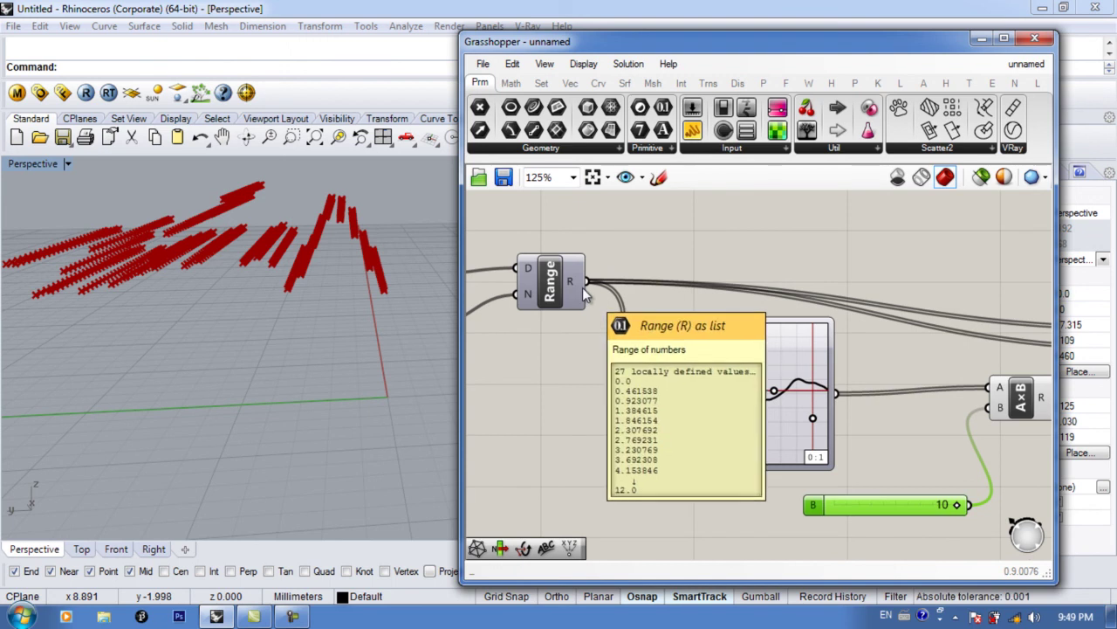
{"action": "right_click", "coordinate": [759, 365]}
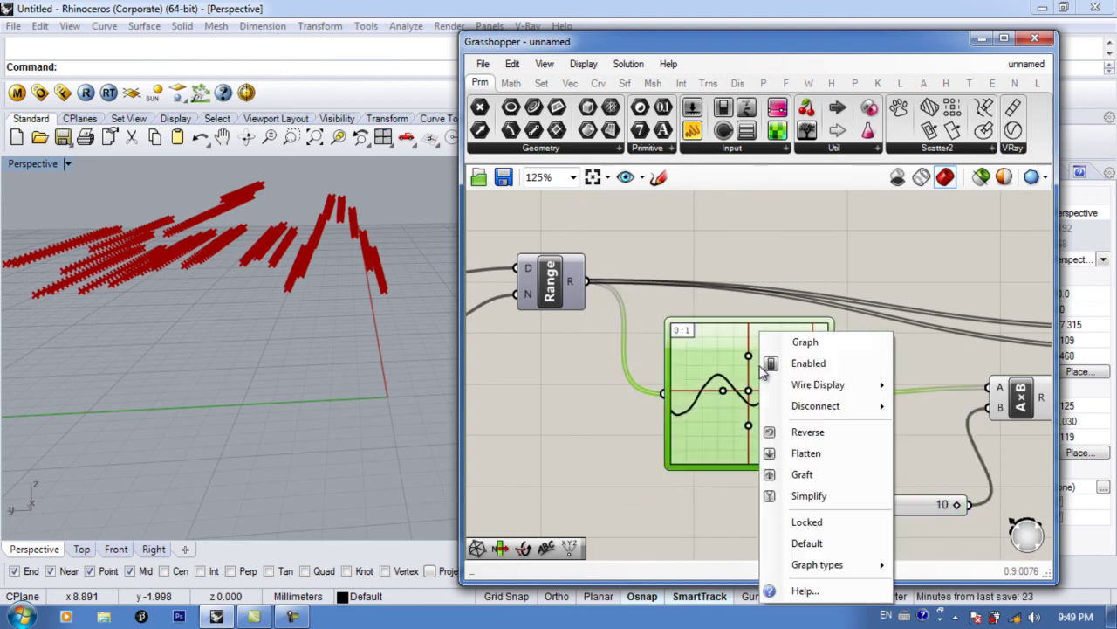
{"action": "mouse_move", "coordinate": [805, 569]}
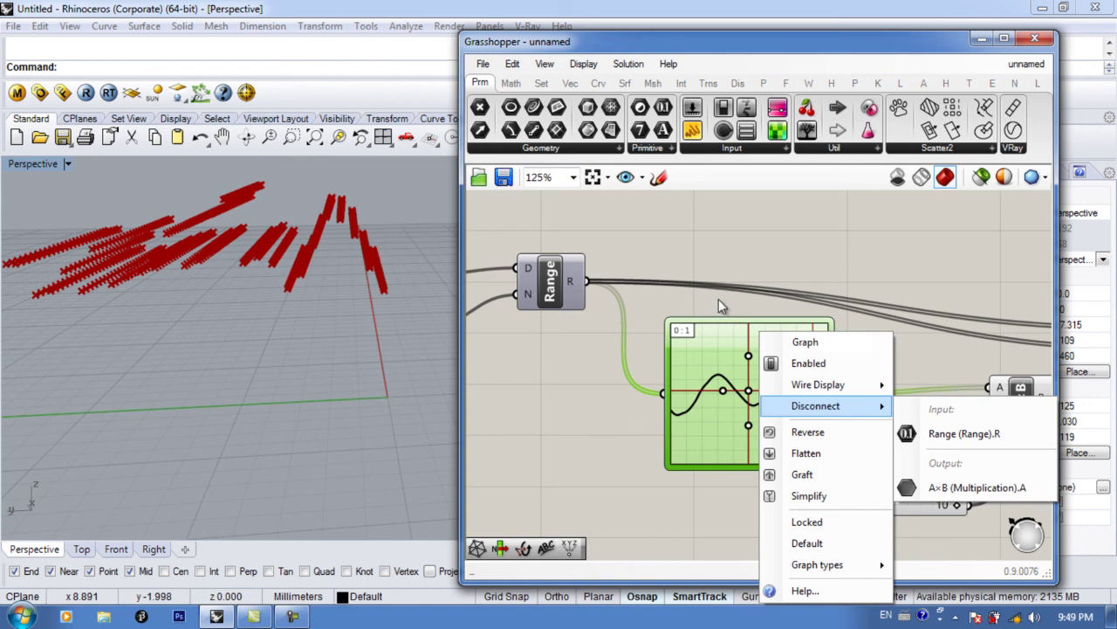
{"action": "left_click", "coordinate": [767, 253]}
{"action": "right_click_drag", "start_coordinate": [758, 316], "coordinate": [705, 311]}
{"action": "right_click_drag", "start_coordinate": [767, 369], "coordinate": [677, 359]}
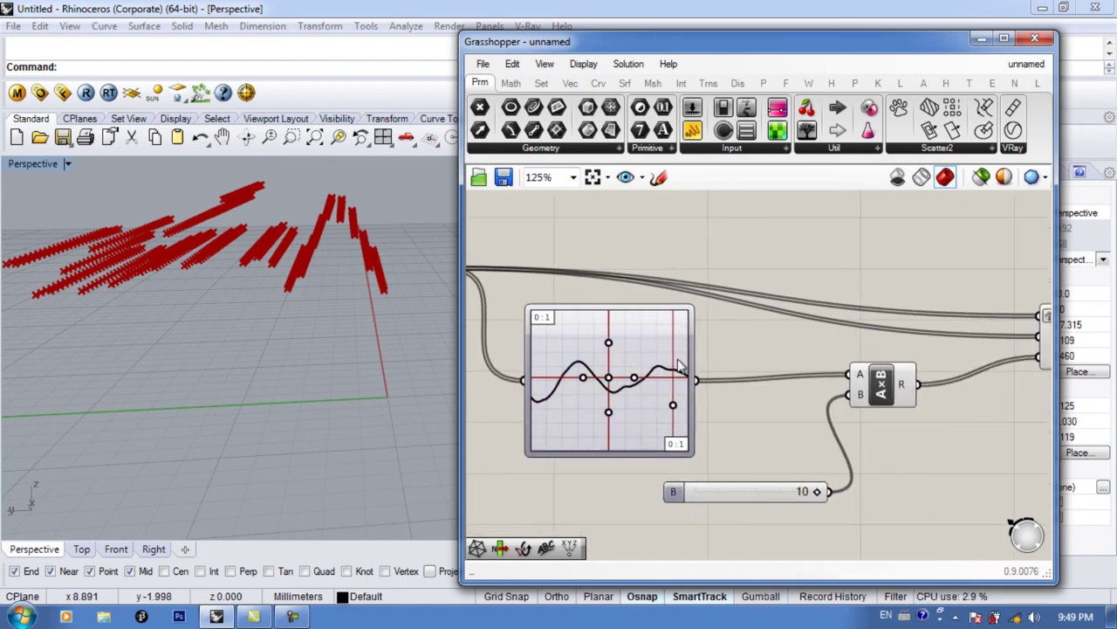
{"action": "right_click_drag", "start_coordinate": [954, 368], "coordinate": [715, 370]}
{"action": "double_click", "coordinate": [989, 353]}
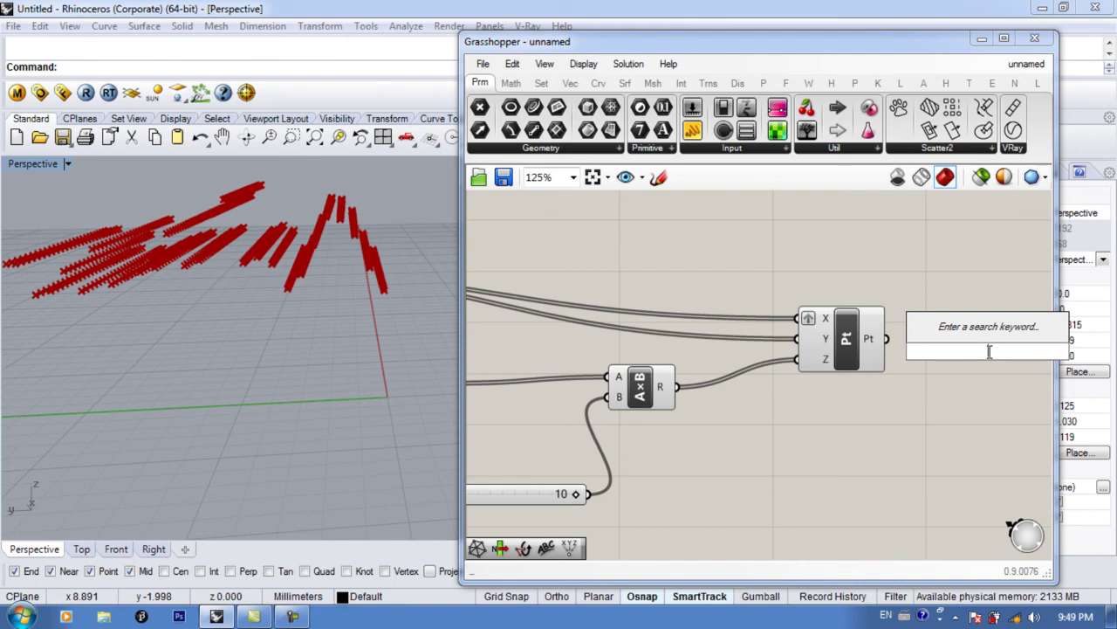
{"action": "key", "text": "Escape"}
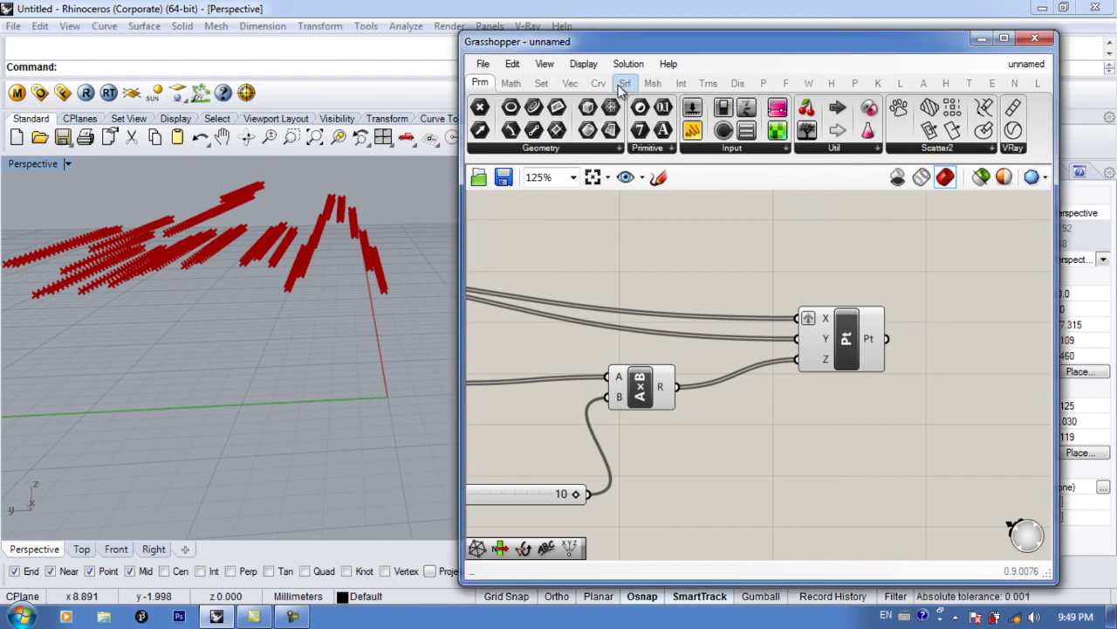
Step: Add a Delaunay Edges component and feed the Construct Point's output into its P input
{"action": "left_click", "coordinate": [653, 83]}
{"action": "left_click", "coordinate": [821, 154]}
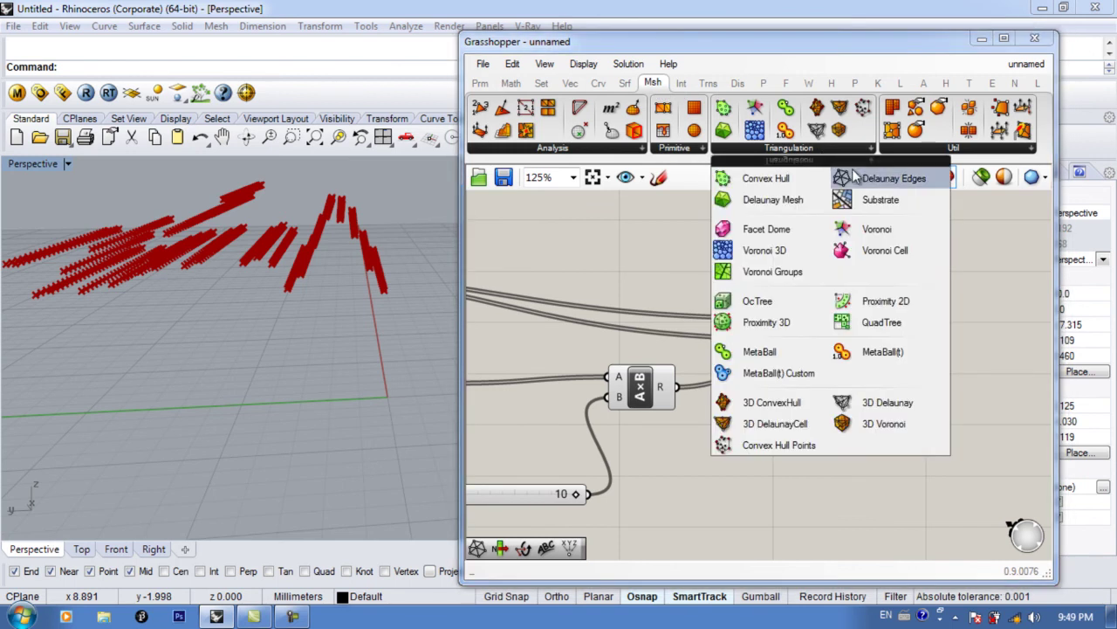
{"action": "left_click", "coordinate": [860, 173]}
{"action": "left_click", "coordinate": [977, 321]}
{"action": "left_click_drag", "start_coordinate": [888, 339], "coordinate": [946, 315]}
{"action": "right_click_drag", "start_coordinate": [294, 319], "coordinate": [275, 417]}
Step: Add a Pipe component beside the Delaunay Edges component
{"action": "right_click_drag", "start_coordinate": [968, 387], "coordinate": [803, 392]}
{"action": "double_click", "coordinate": [878, 332]}
{"action": "type", "text": "pipe"}
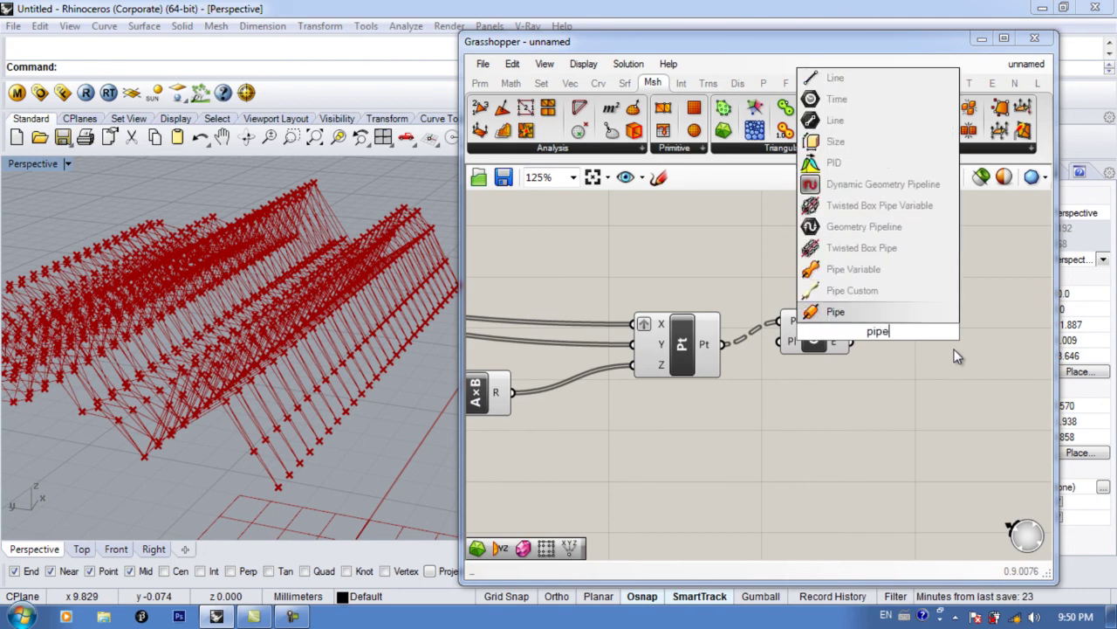
{"action": "key", "text": "Return"}
{"action": "left_click_drag", "start_coordinate": [876, 348], "coordinate": [947, 361]}
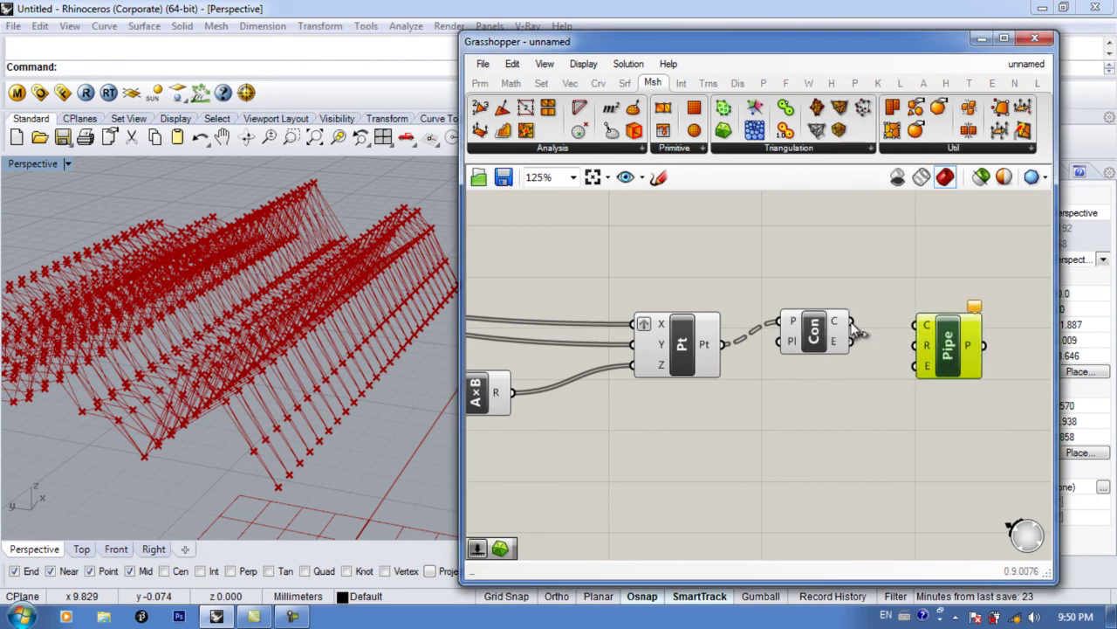
Step: Feed the Pipe's R input from a new 0.2 number slider and connect the Delaunay Edges' C output to its C input
{"action": "double_click", "coordinate": [874, 387]}
{"action": "type", "text": ".2"}
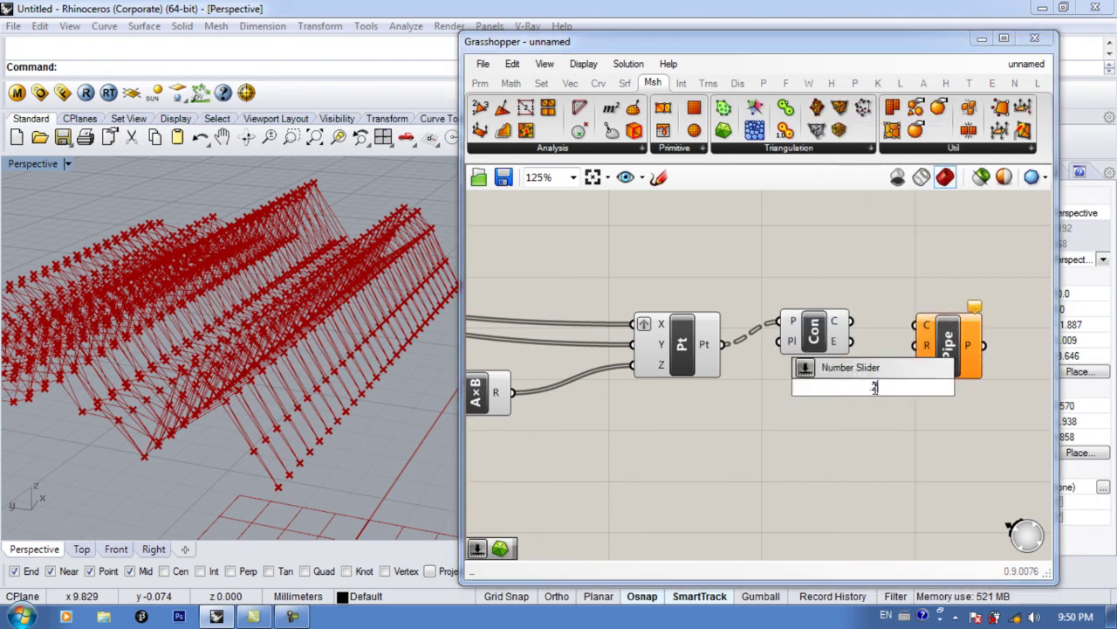
{"action": "key", "text": "Return"}
{"action": "left_click_drag", "start_coordinate": [883, 386], "coordinate": [914, 346]}
{"action": "left_click_drag", "start_coordinate": [851, 321], "coordinate": [923, 330]}
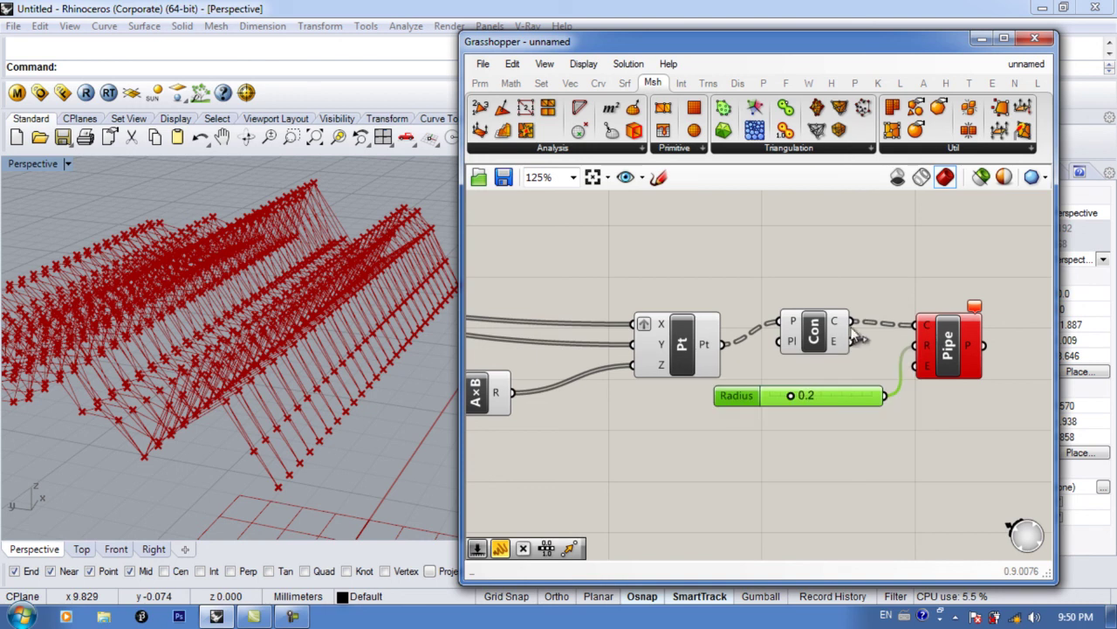
Step: Feed the Pipe's C input from the Delaunay Edges' E output and replace its radius slider with a new 0.02 slider
{"action": "mouse_move", "coordinate": [835, 325]}
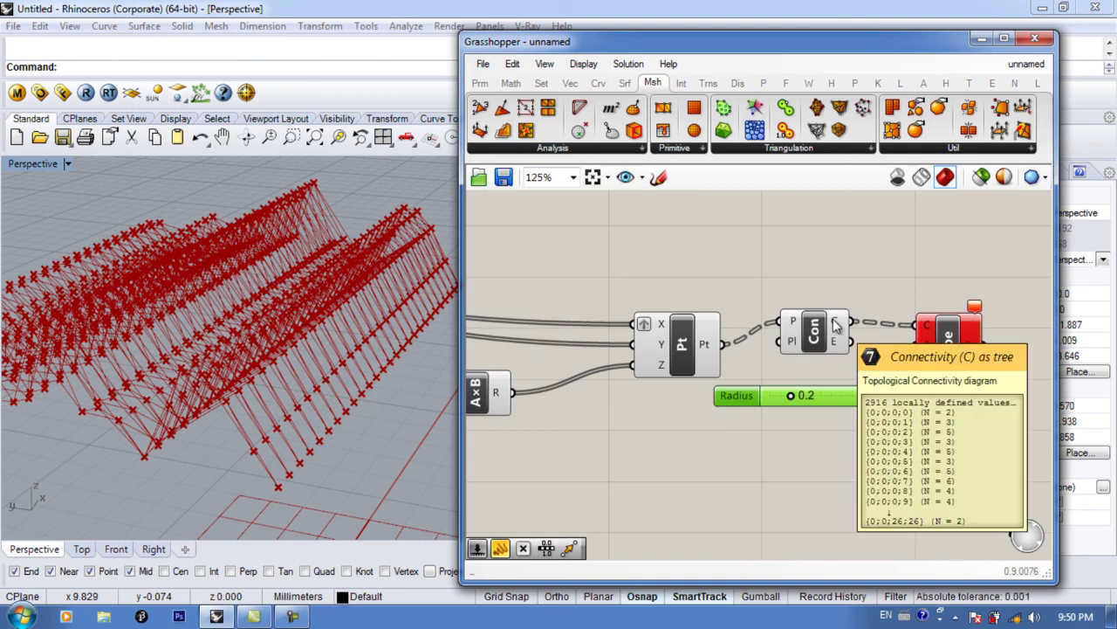
{"action": "left_click_drag", "start_coordinate": [851, 341], "coordinate": [914, 335]}
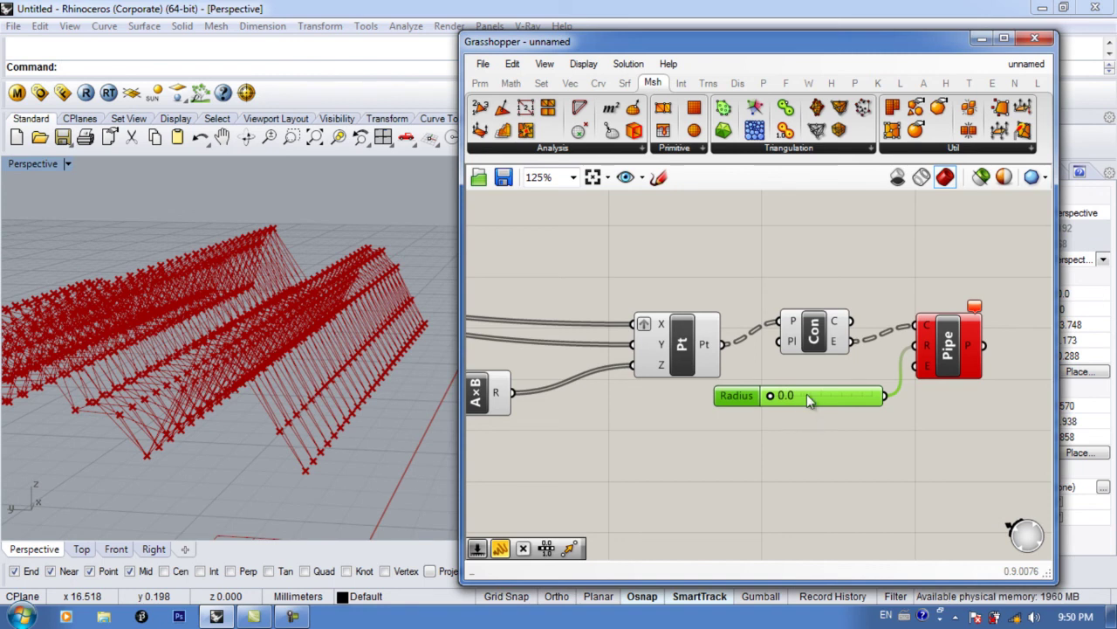
{"action": "key", "text": "Delete"}
{"action": "double_click", "coordinate": [806, 418]}
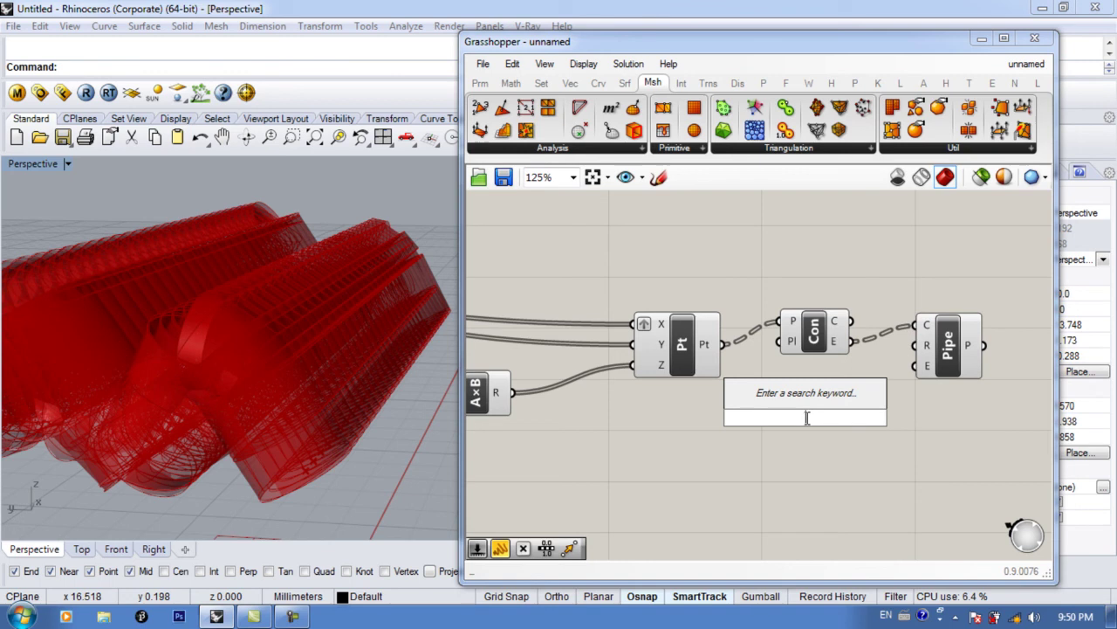
{"action": "type", "text": "."}
{"action": "type", "text": "0.02"}
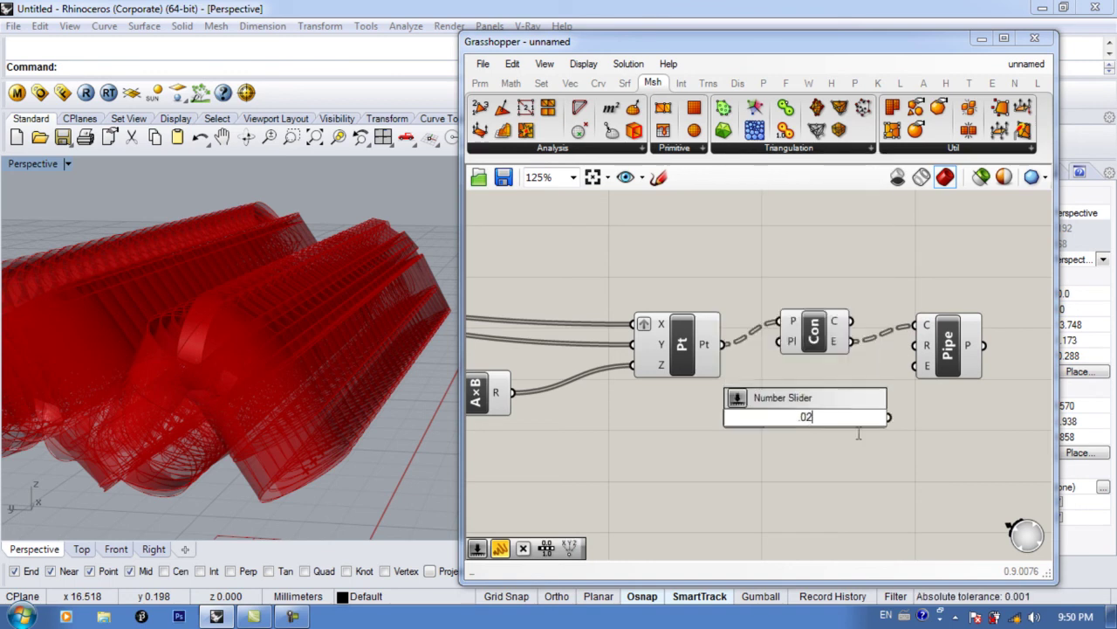
{"action": "key", "text": "Return"}
{"action": "left_click_drag", "start_coordinate": [888, 418], "coordinate": [915, 345]}
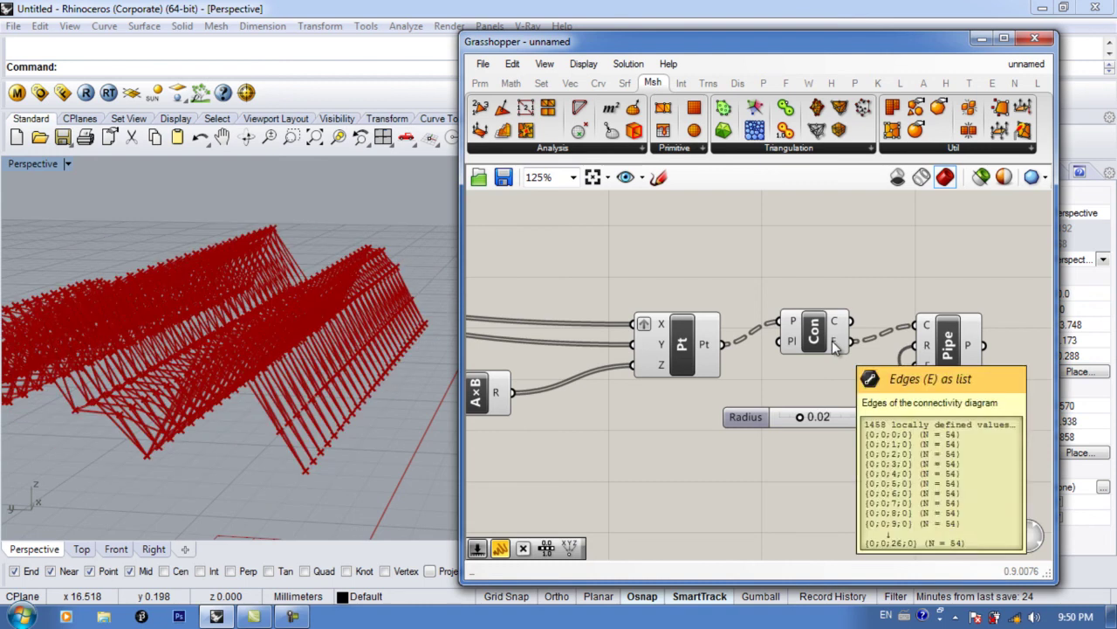
Step: Reshape the Graph Mapper's curve by shifting its central control handle slightly along the graph's horizontal axis
{"action": "mouse_move", "coordinate": [840, 326]}
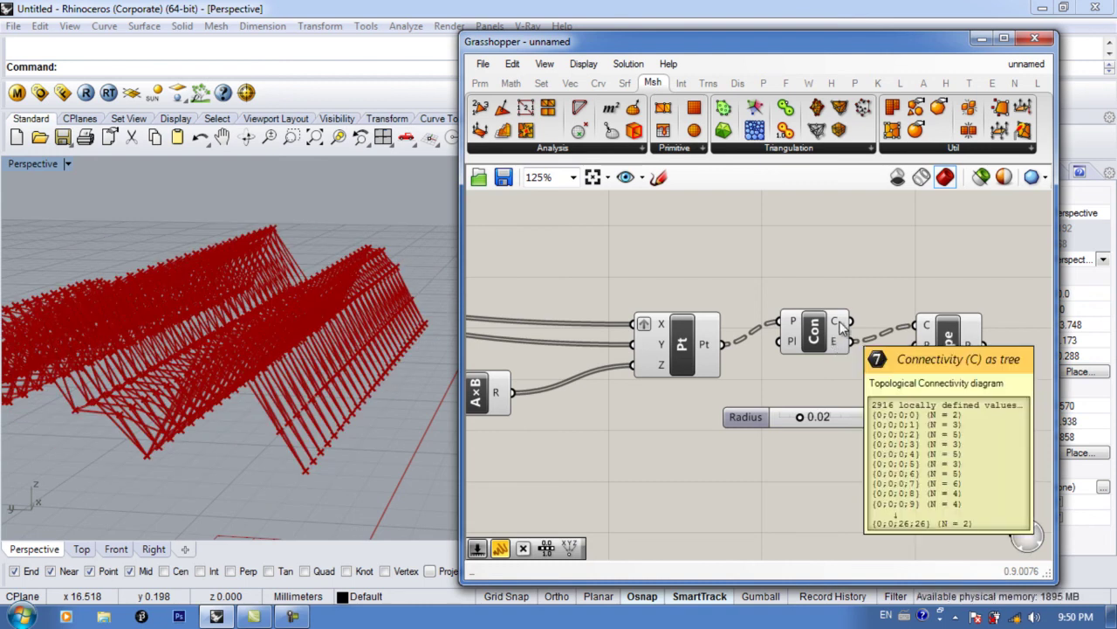
{"action": "right_click_drag", "start_coordinate": [410, 410], "coordinate": [307, 267]}
{"action": "right_click_drag", "start_coordinate": [708, 414], "coordinate": [799, 407]}
{"action": "scroll", "coordinate": [799, 407], "scroll_direction": "down", "scroll_amount": 2}
{"action": "right_click_drag", "start_coordinate": [512, 435], "coordinate": [692, 397]}
{"action": "left_click", "coordinate": [689, 392]}
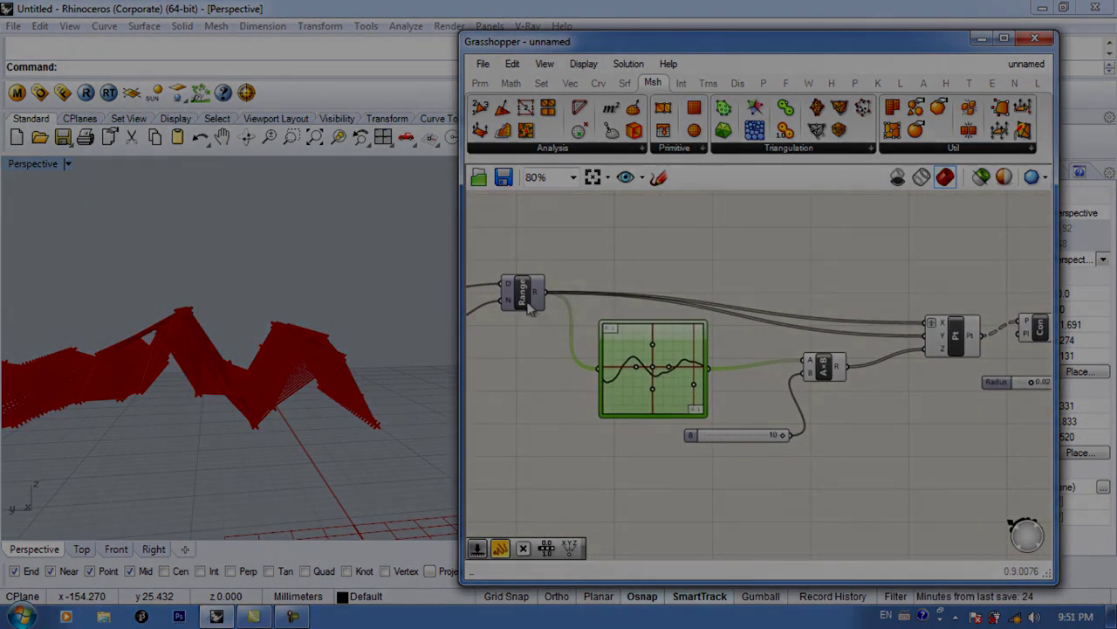
{"action": "left_click_drag", "start_coordinate": [652, 367], "coordinate": [647, 399]}
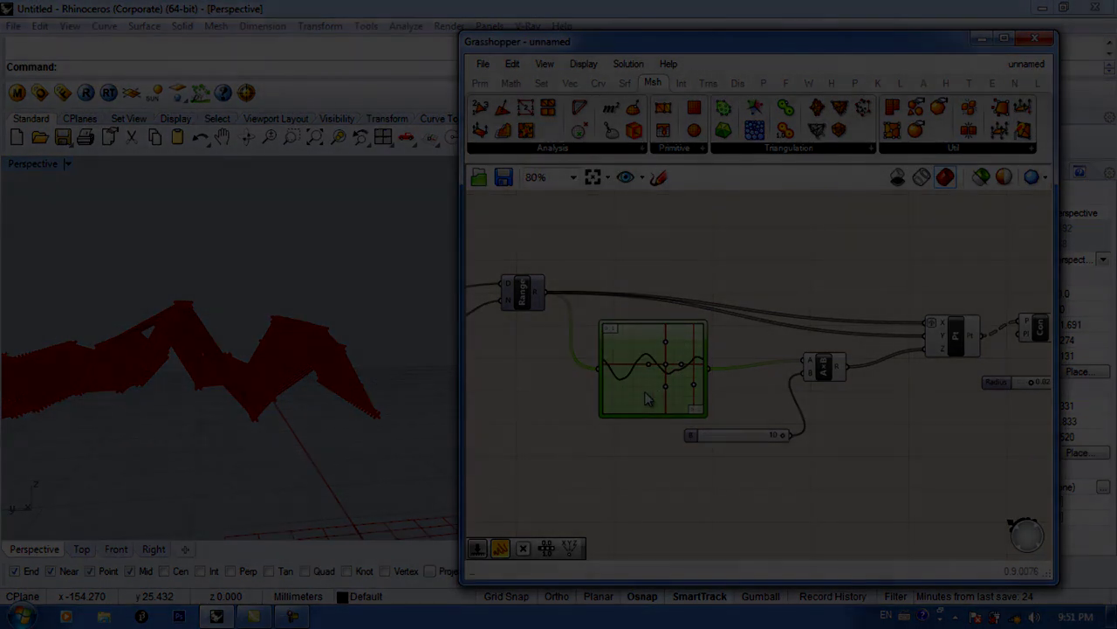